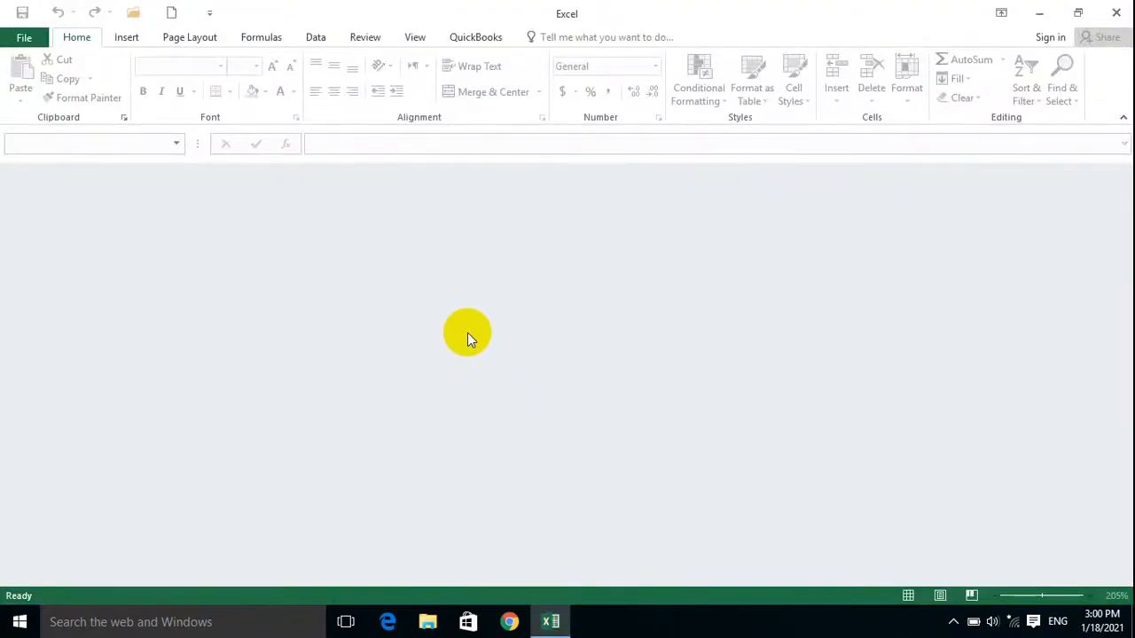
Step: Create a blank workbook and check its print preview before returning to the empty sheet
key(ctrl+n)
scroll(465, 327, up, 13)
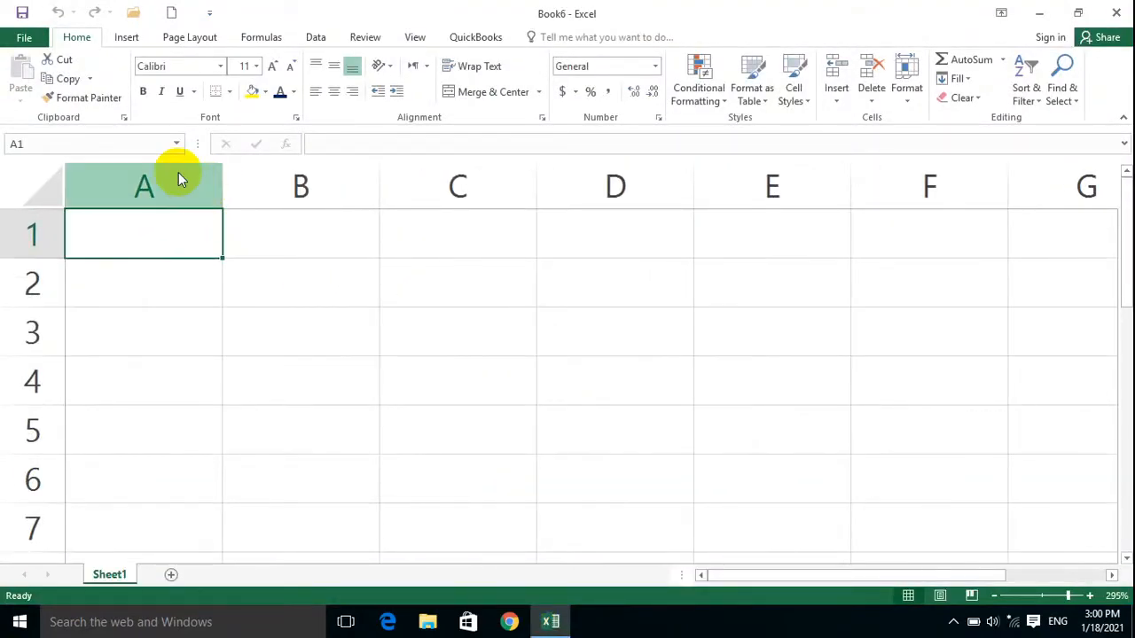
click(22, 37)
click(32, 236)
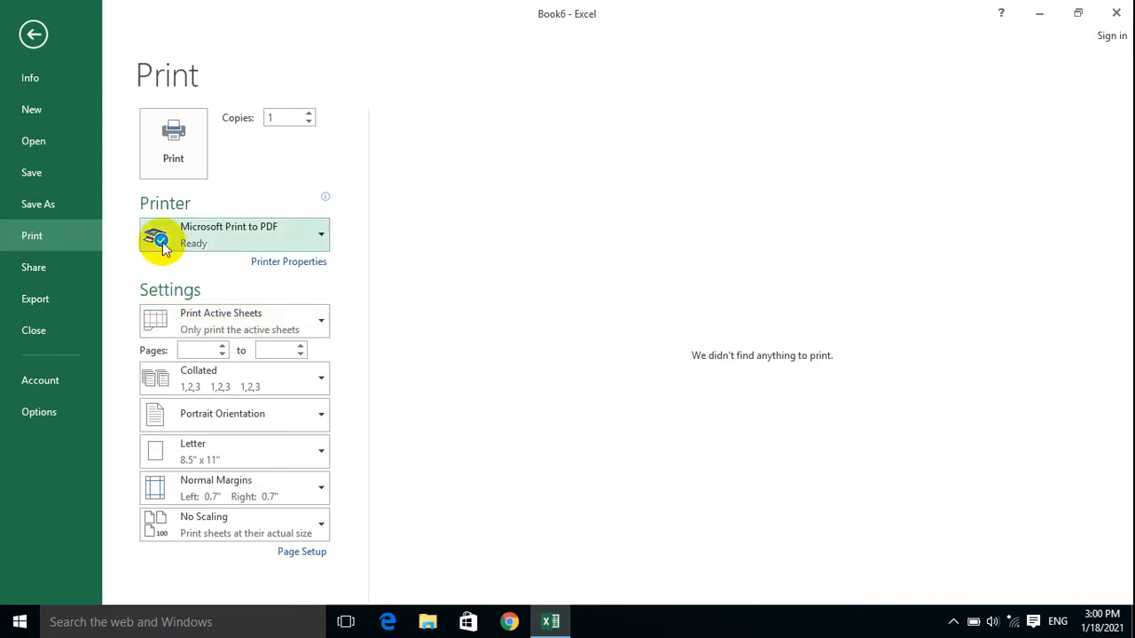
click(39, 40)
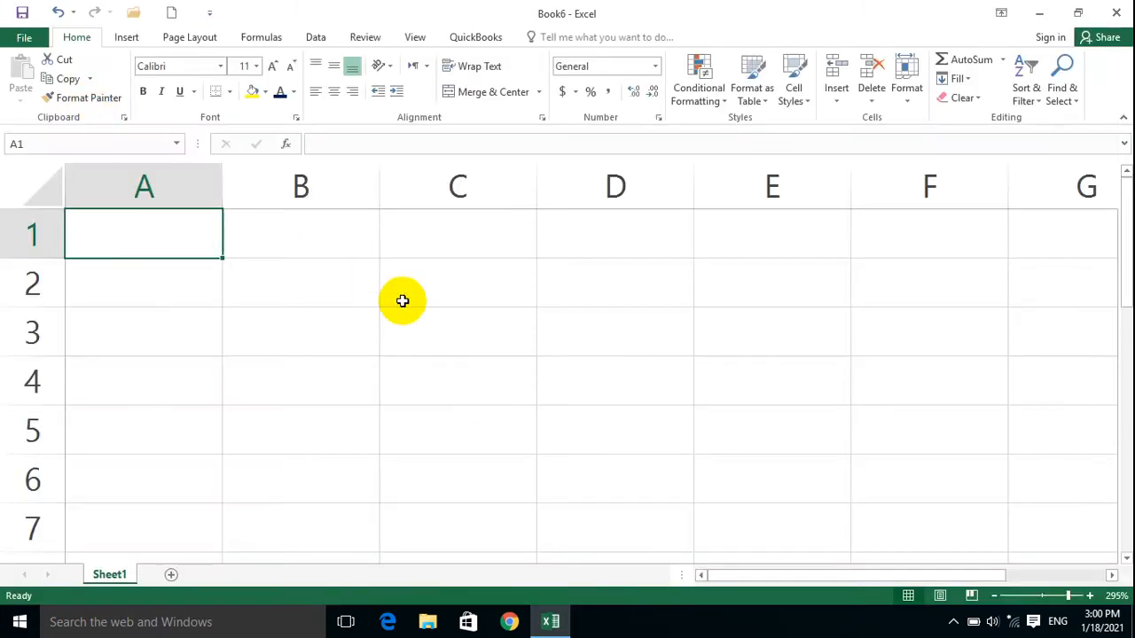
Step: Merge and center cells A1:D1 and enter the title "Monthly Salary Sheet"
drag(186, 237, 653, 233)
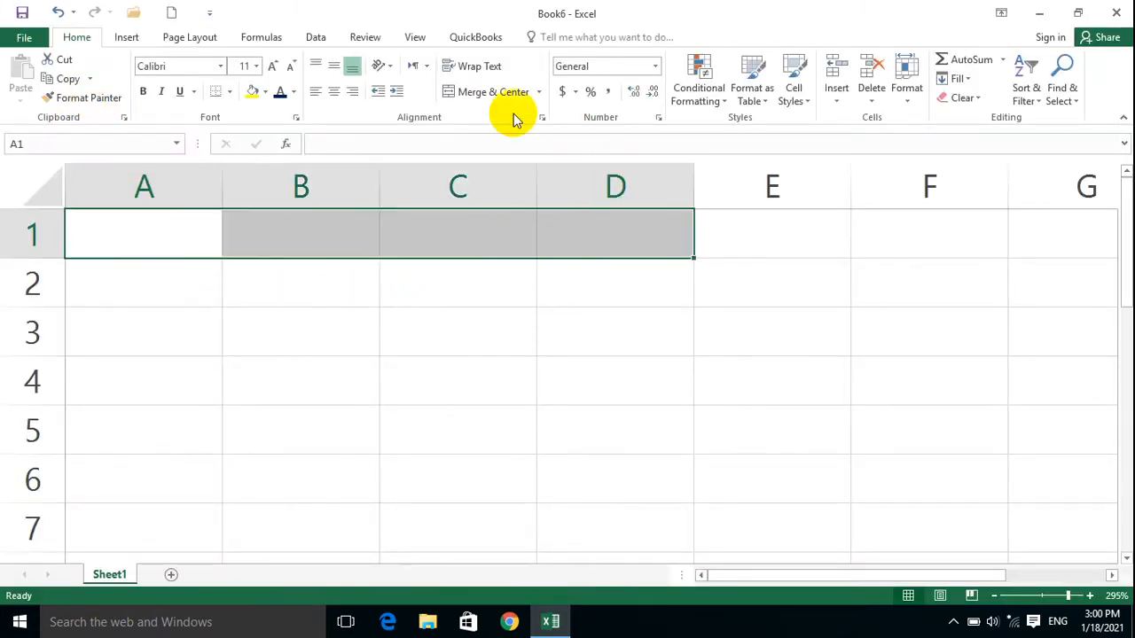
click(494, 92)
scroll(450, 235, down, 2)
text(M)
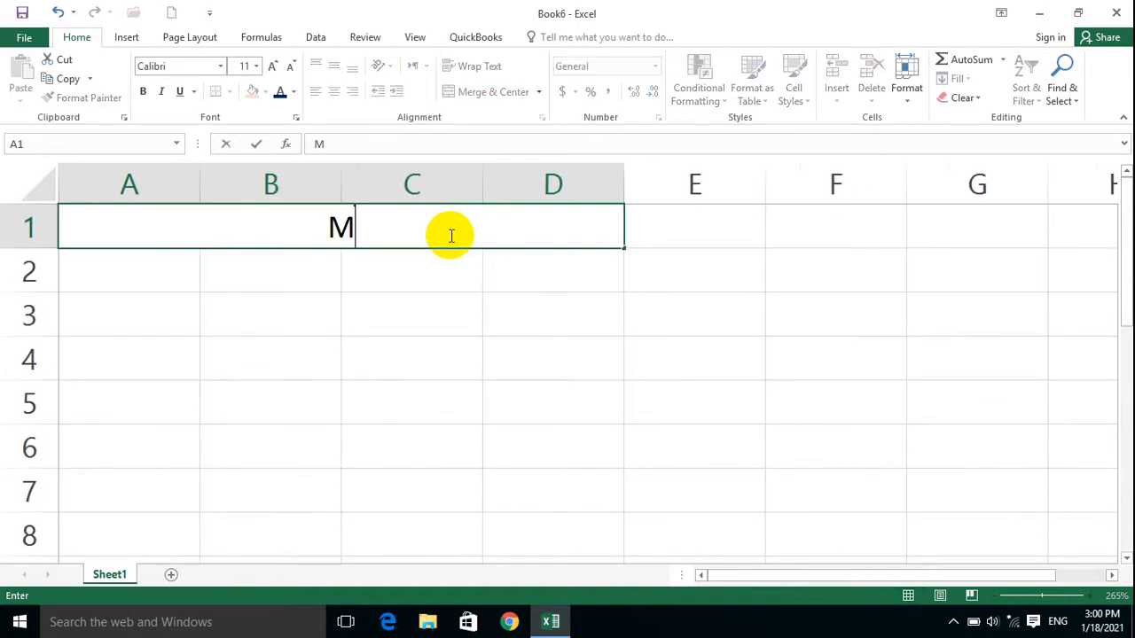
text(onthly Salary Sheet)
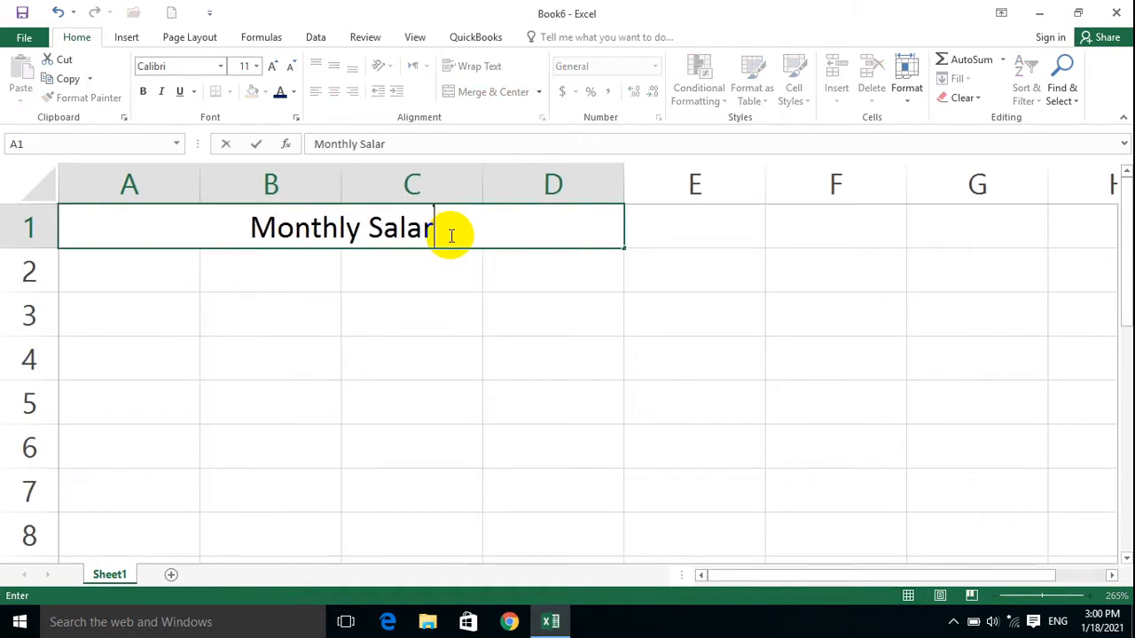
key(Return)
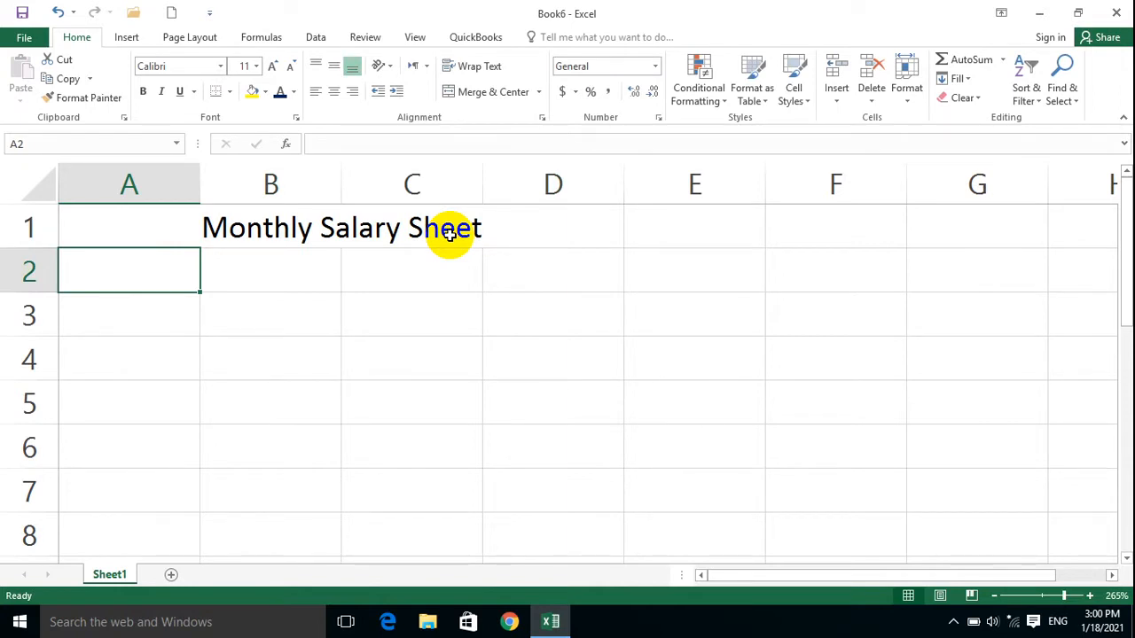
Step: Fill every cell in the range A2:D7 with the text "Hello"
drag(158, 266, 583, 469)
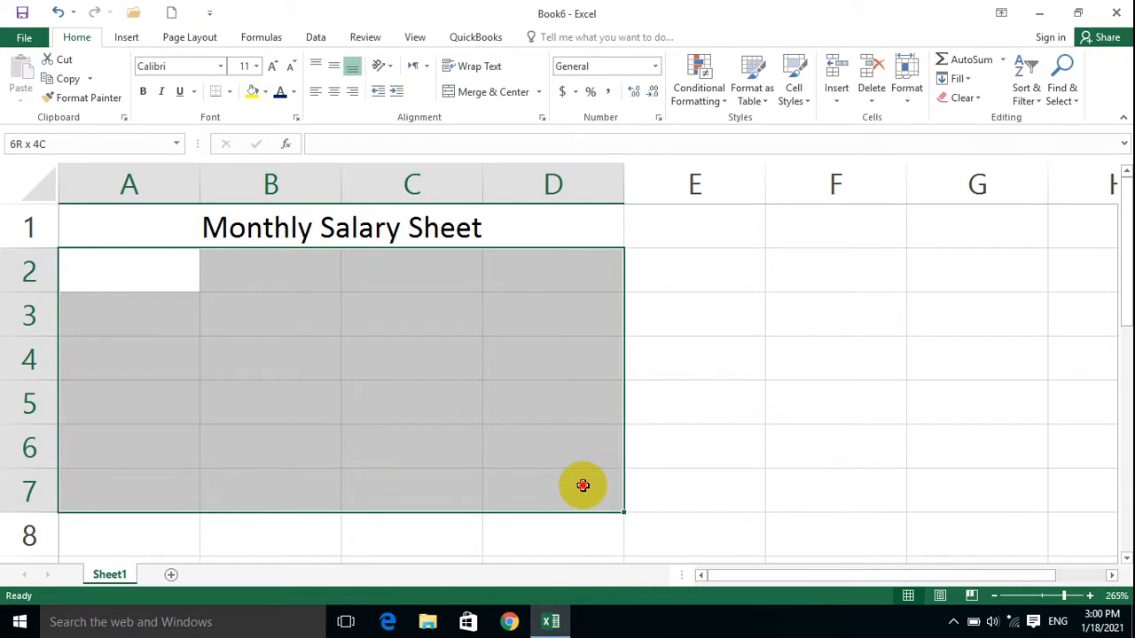
text(Hello)
key(ctrl+Return)
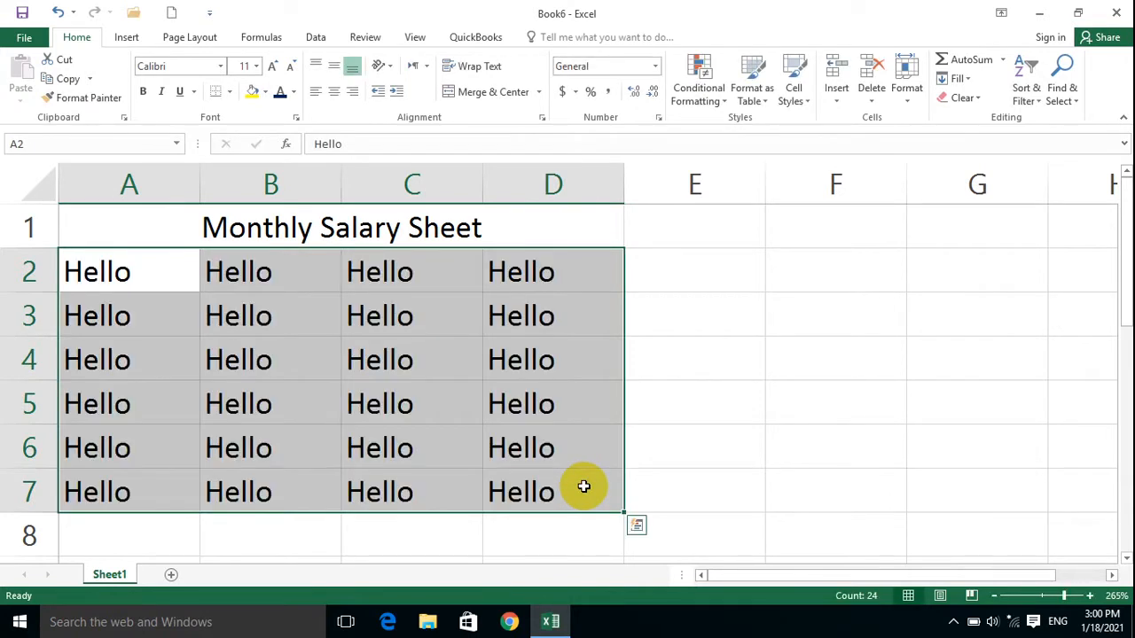
click(251, 330)
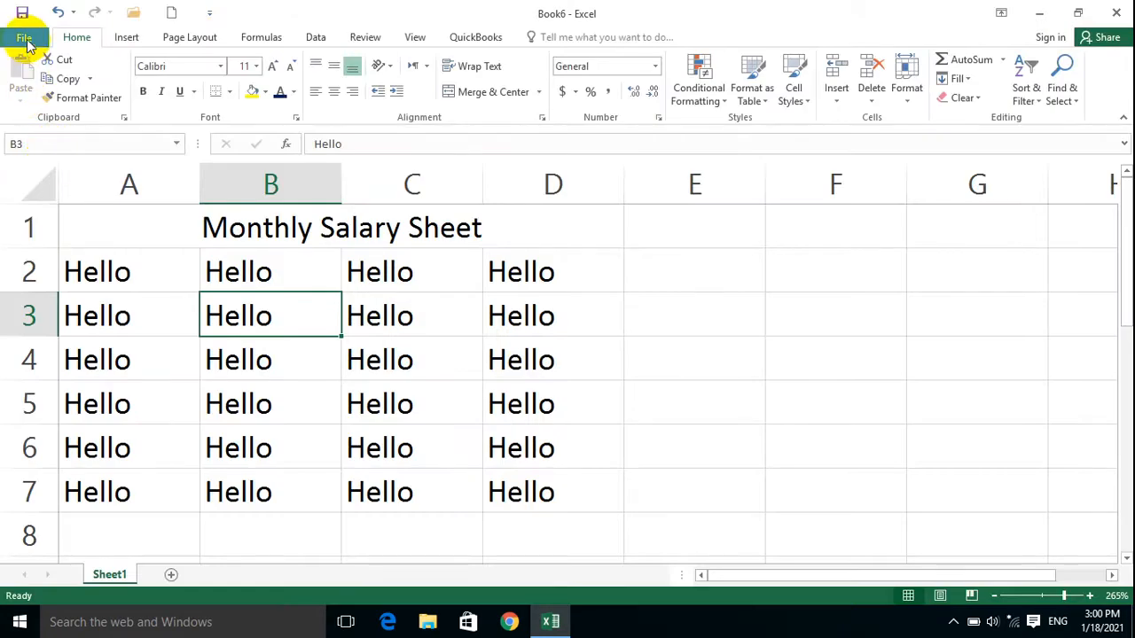
Step: Open the print settings for the sheet and set the number of copies to 10
click(24, 35)
click(50, 238)
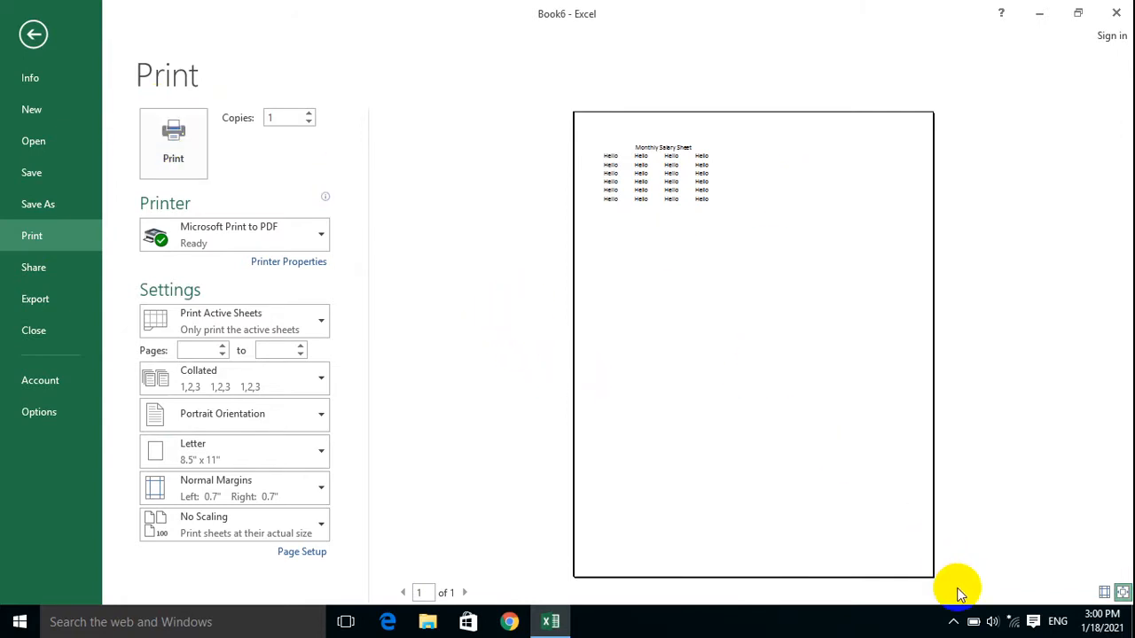
click(953, 621)
click(372, 172)
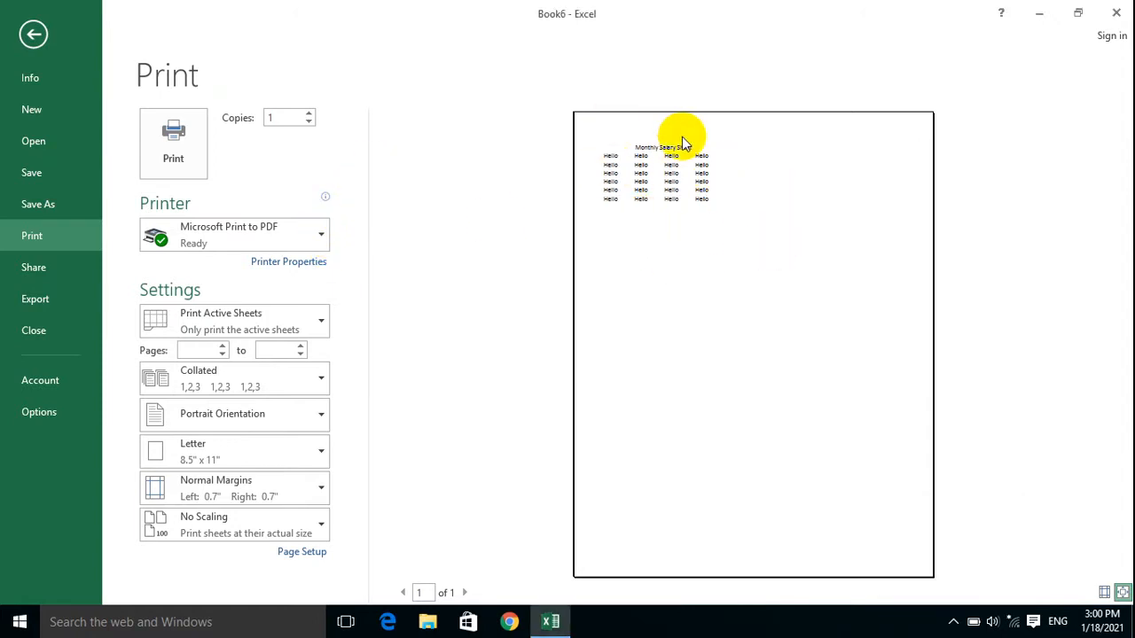
drag(293, 115, 253, 115)
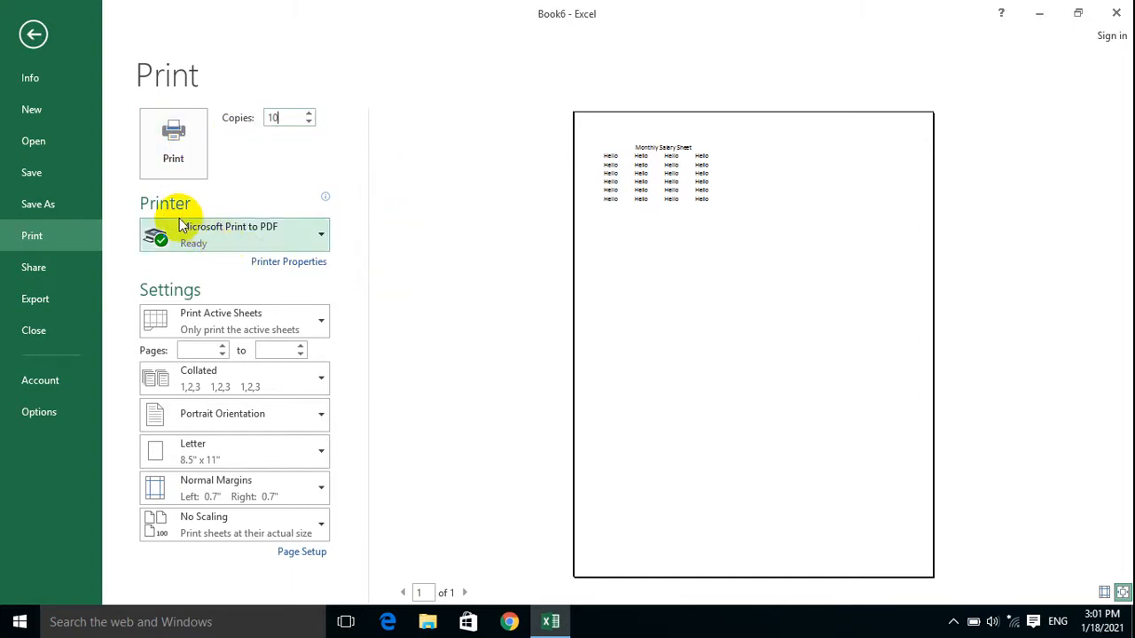
Step: Examine the available printers and the choices for what to print, and return to the worksheet
click(264, 230)
click(264, 230)
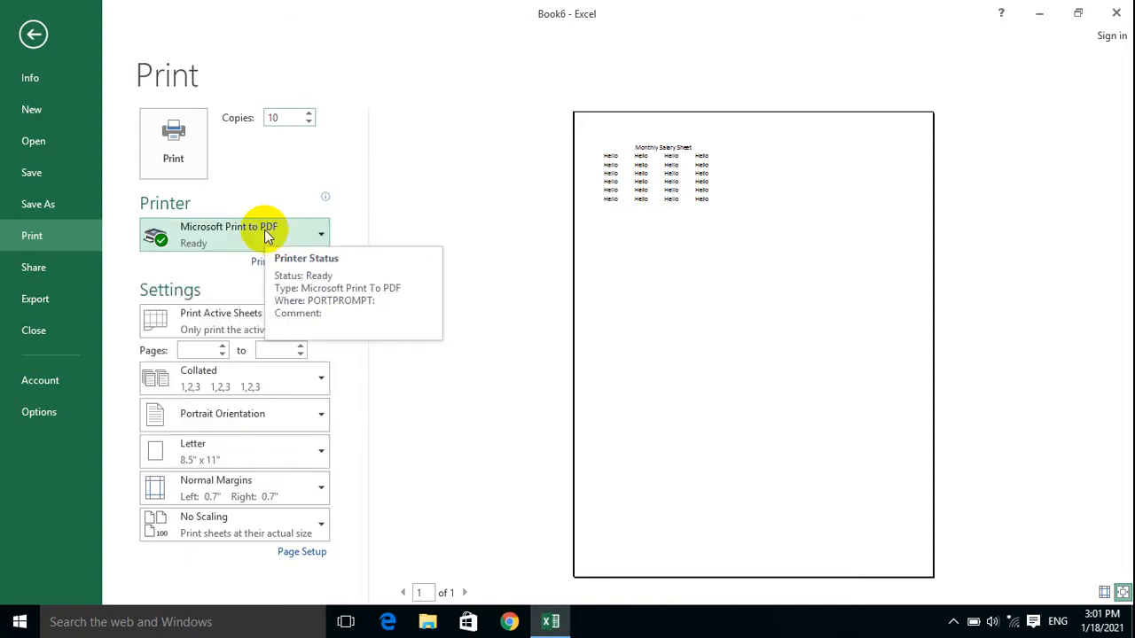
click(264, 232)
click(258, 234)
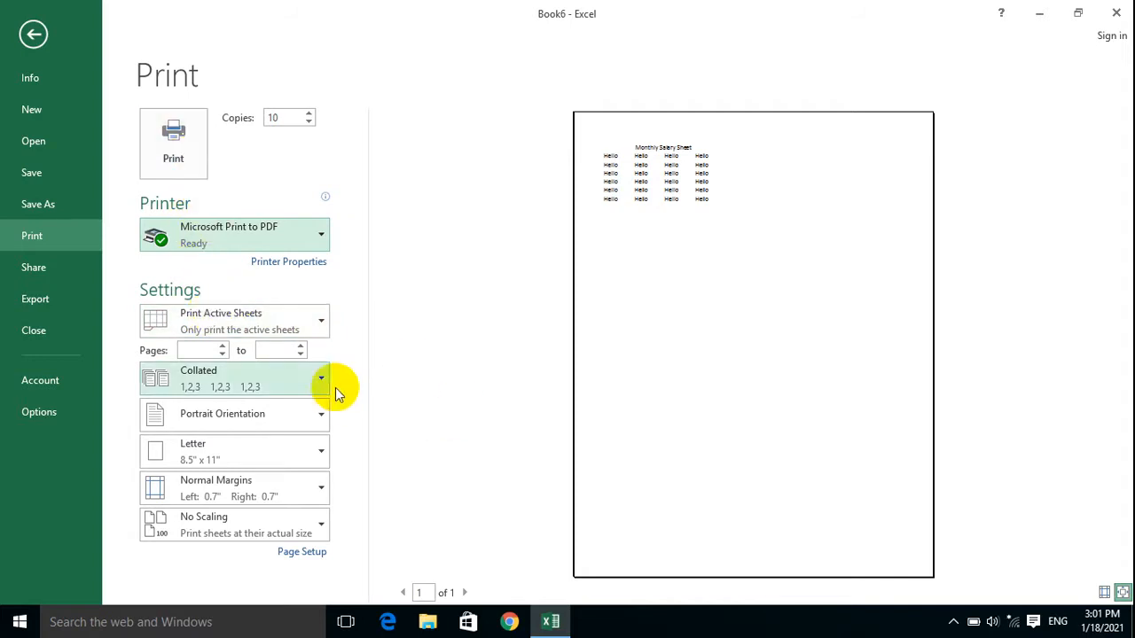
click(211, 332)
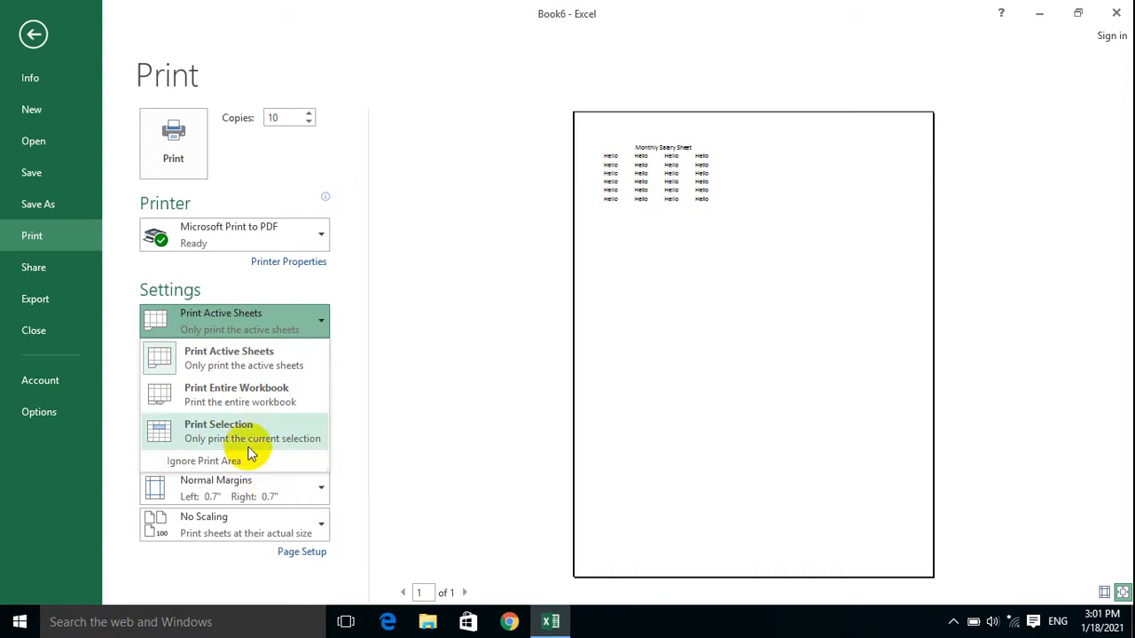
click(33, 33)
Step: Change the font color of the title and all the Hello cells in A1:D7 to red
click(699, 285)
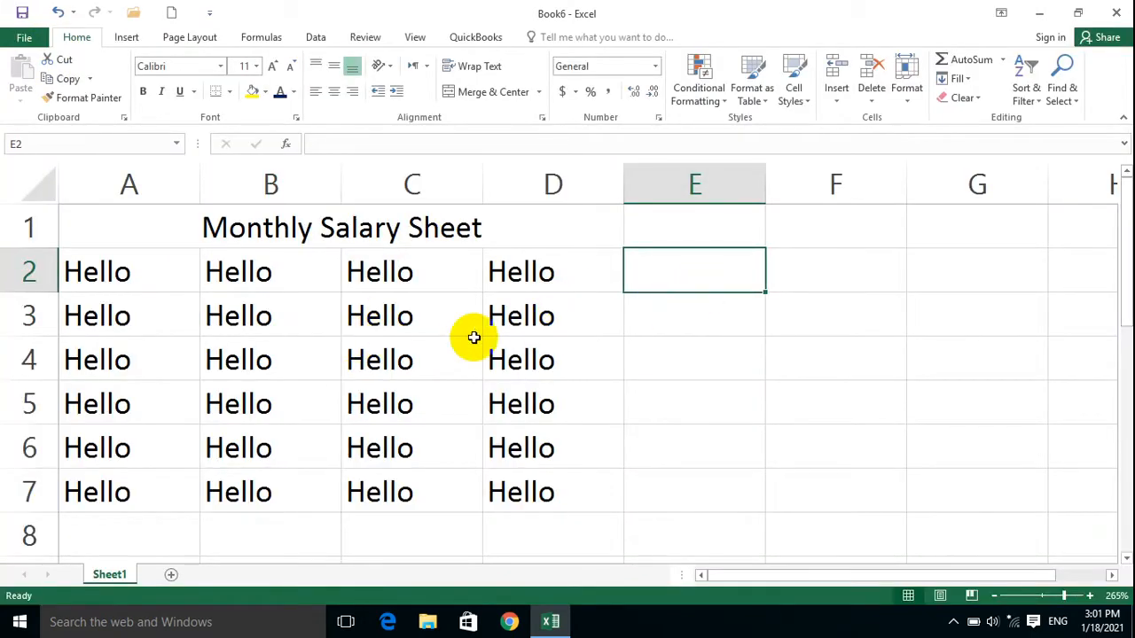
click(651, 322)
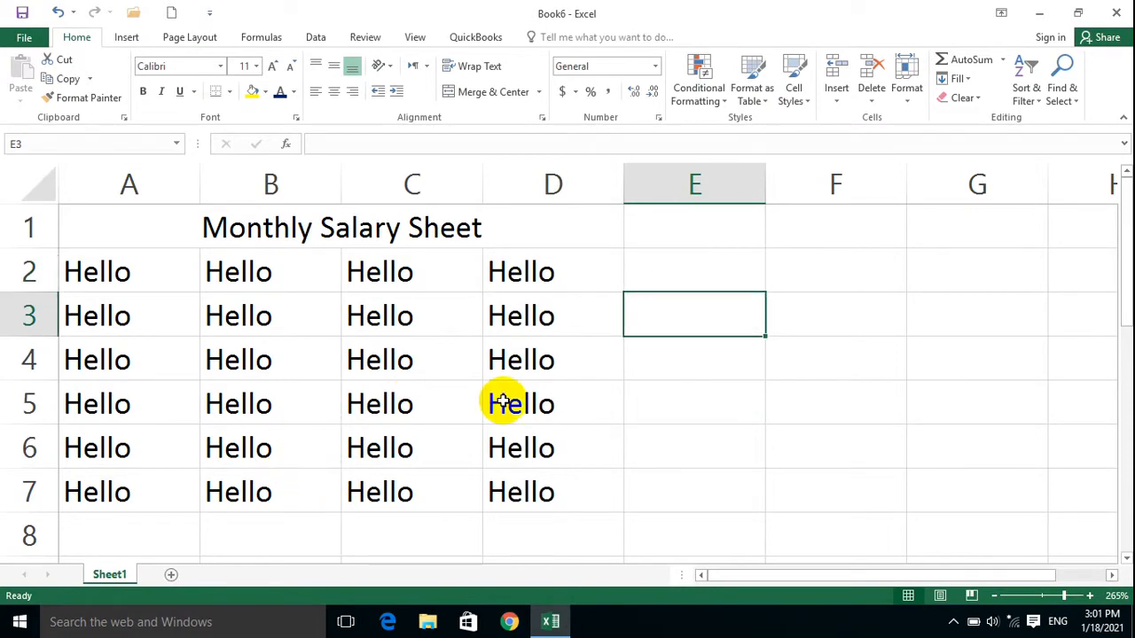
drag(514, 499, 51, 218)
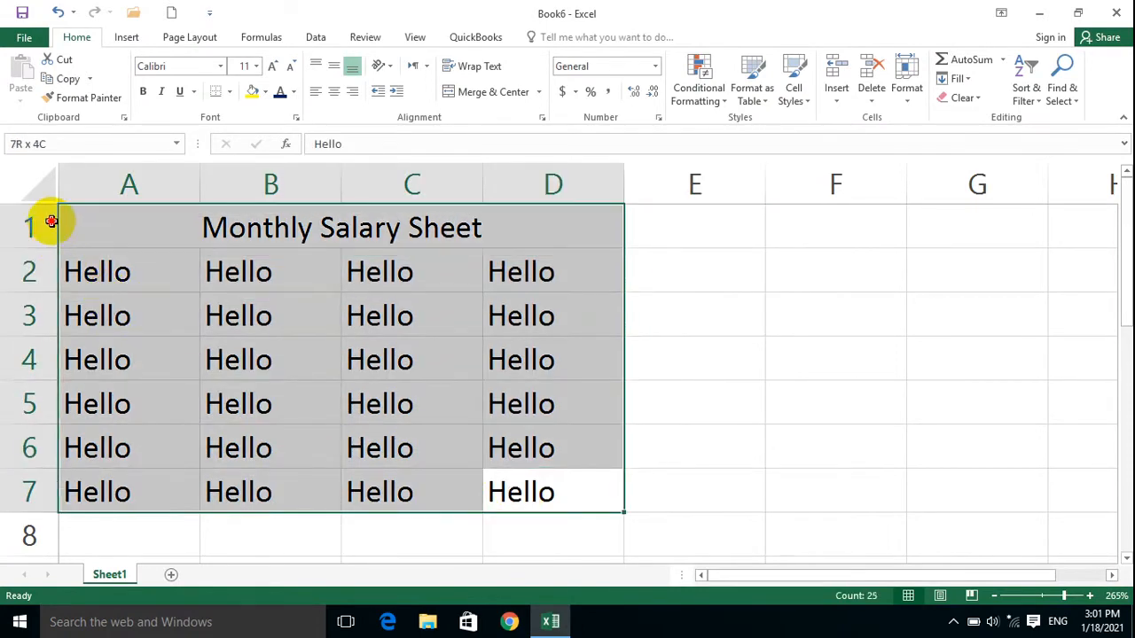
click(299, 96)
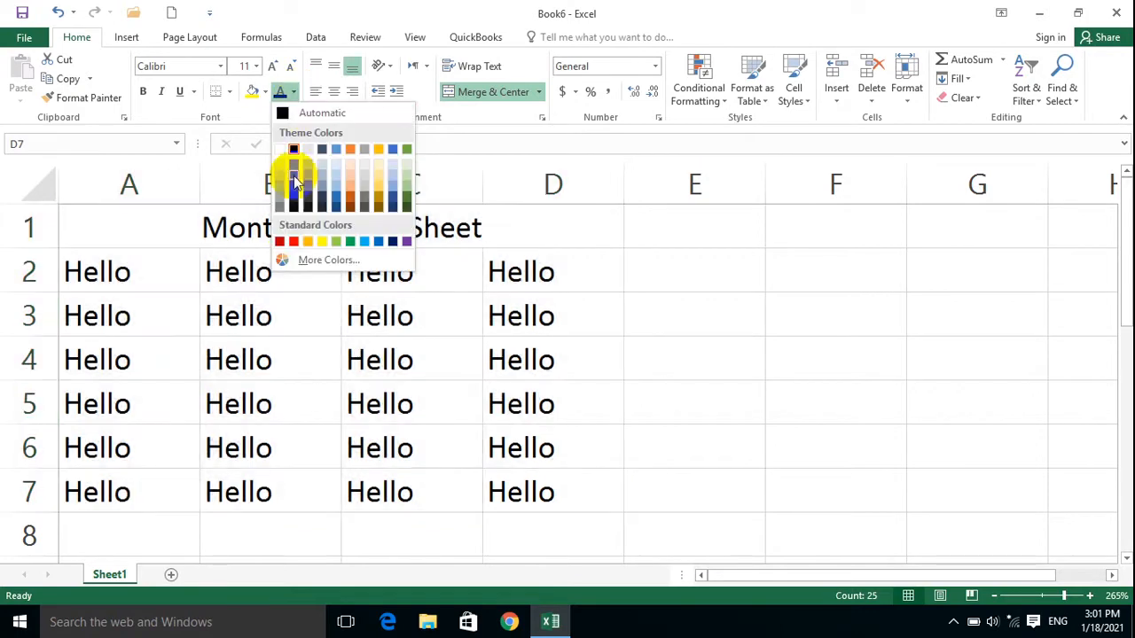
click(286, 242)
click(674, 341)
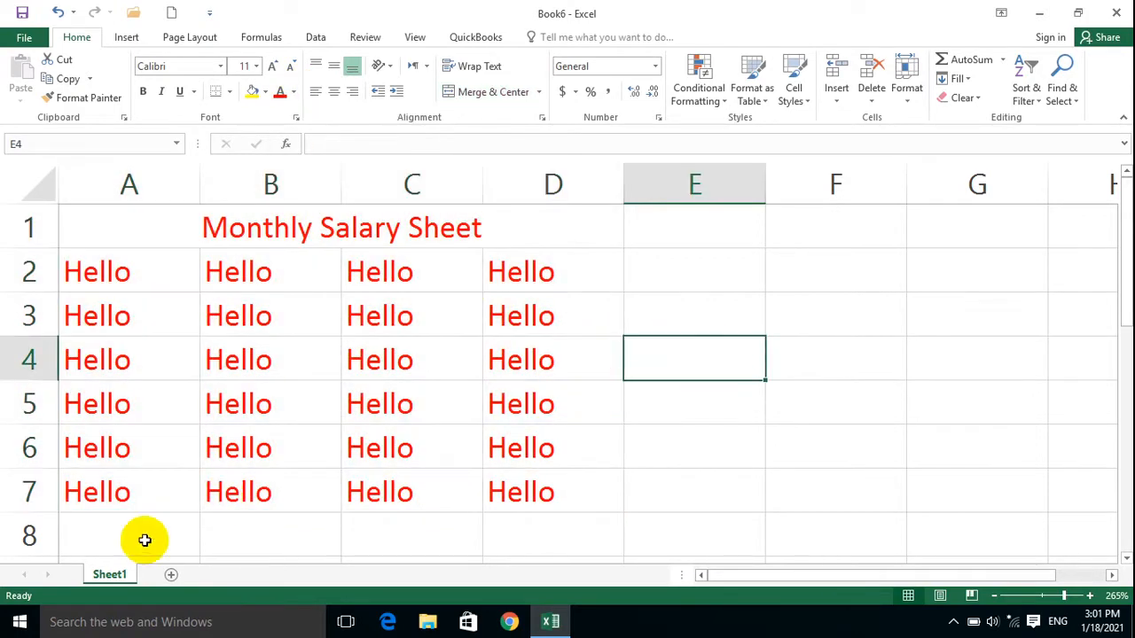
Step: Create a copy of Sheet1 in the same workbook, placed at the end
right_click(107, 574)
click(159, 446)
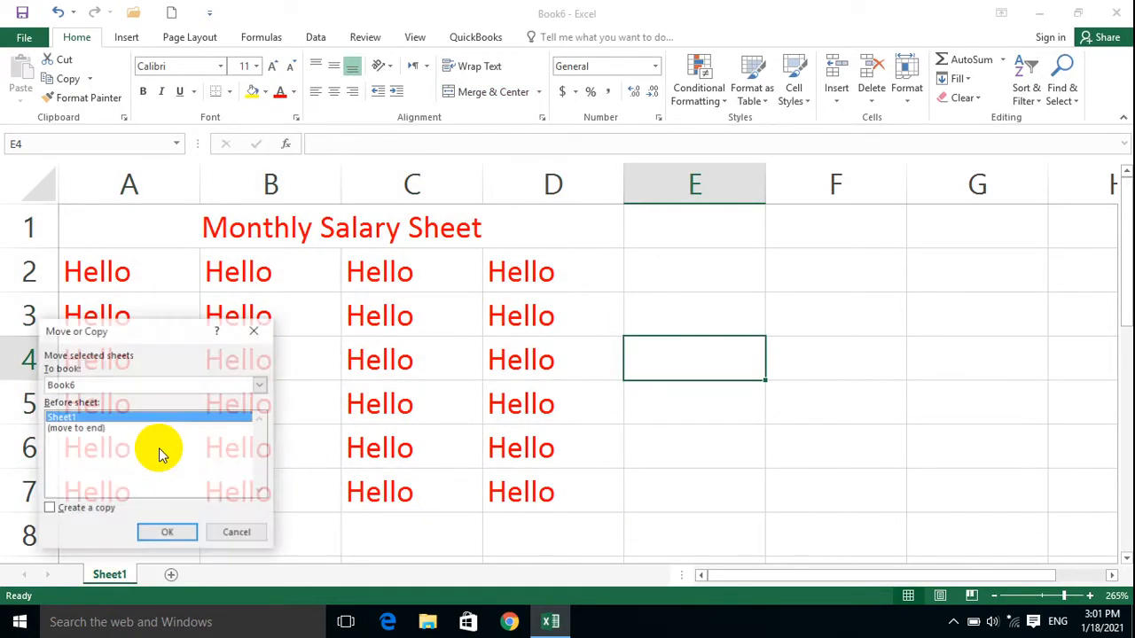
click(84, 507)
click(94, 429)
click(162, 531)
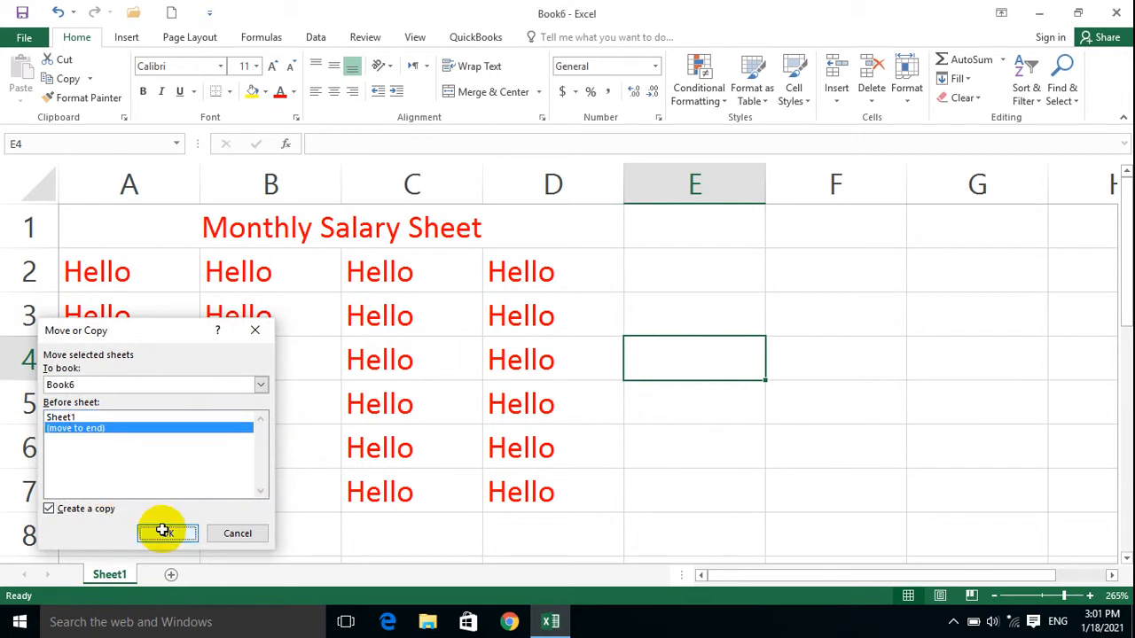
click(735, 437)
Step: Change the font color of A1:D7 on the copied sheet to the standard blue
drag(497, 488, 2, 119)
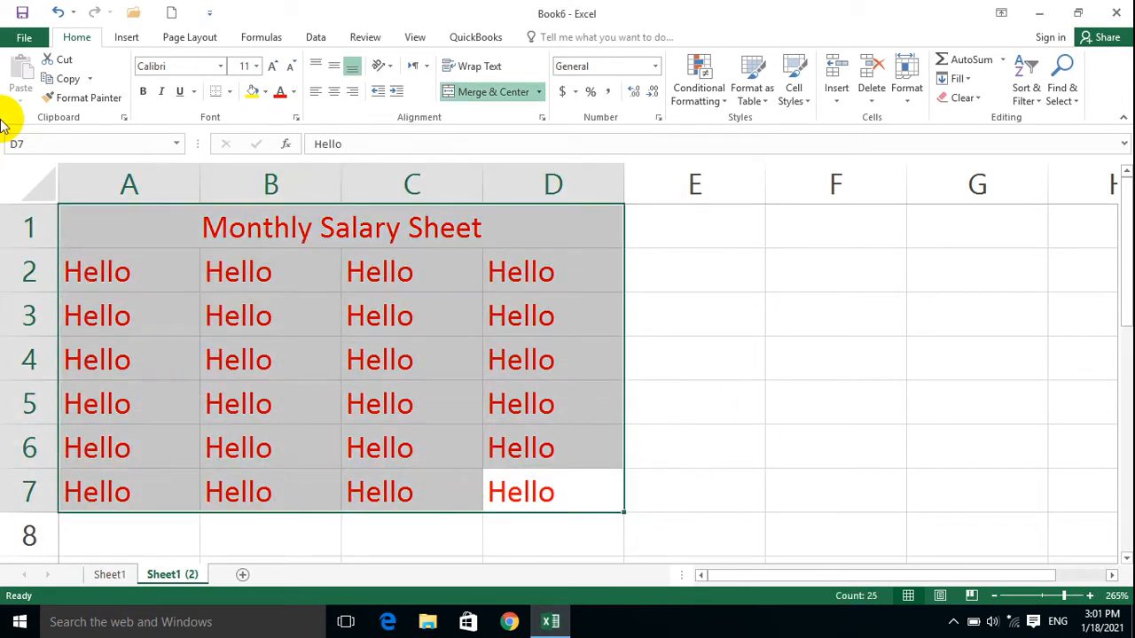
click(294, 92)
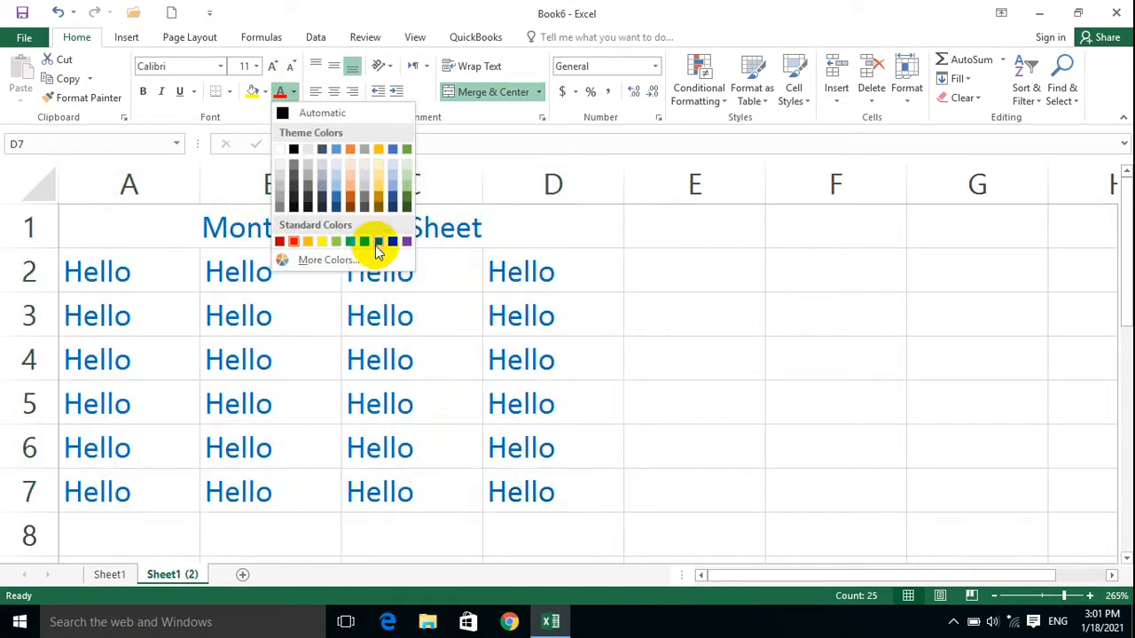
click(376, 244)
click(798, 390)
Step: Create a copy of the blue-text sheet, Sheet1 (2), at the end of the workbook
right_click(177, 576)
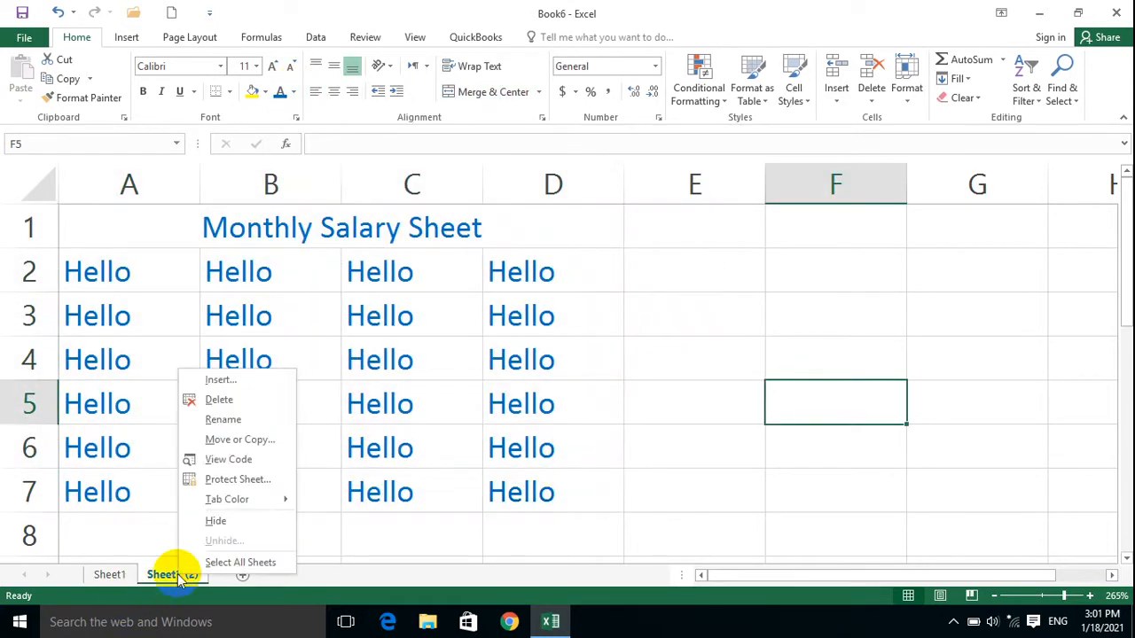
click(226, 439)
click(135, 423)
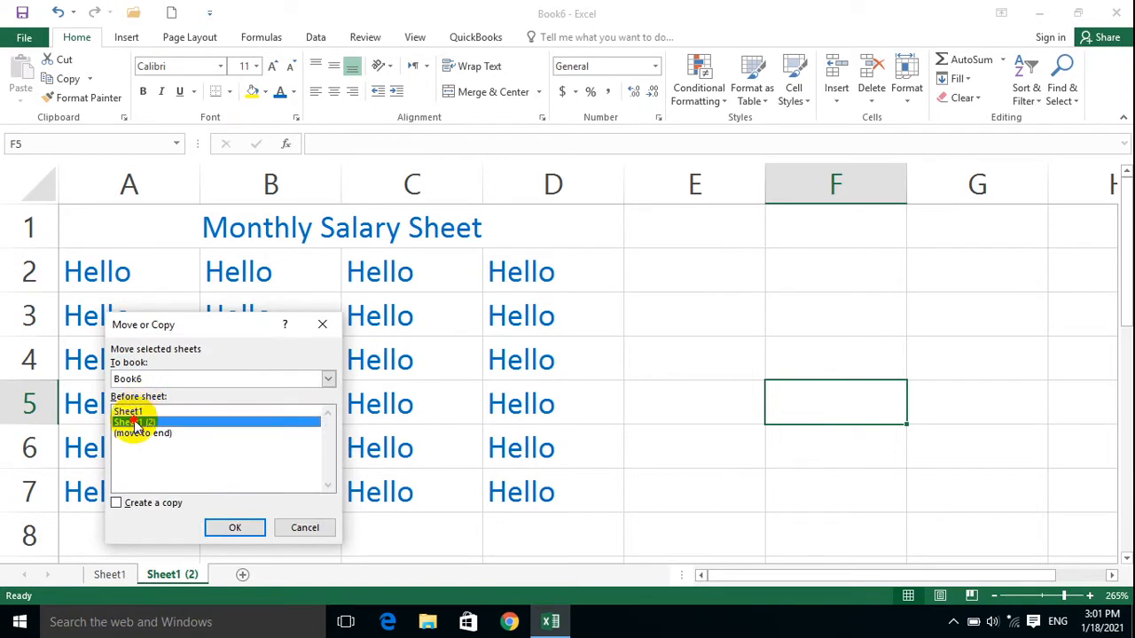
click(115, 503)
click(147, 433)
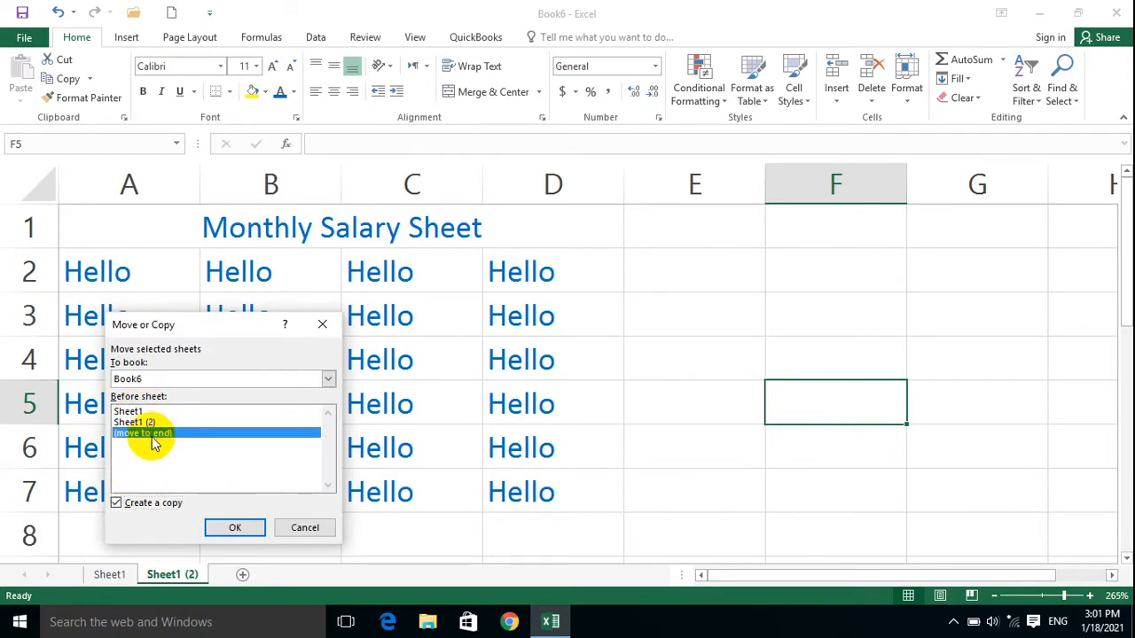
click(235, 528)
Step: Change the font color of A1:D7 on the newest sheet copy to the standard purple
drag(497, 489, 133, 218)
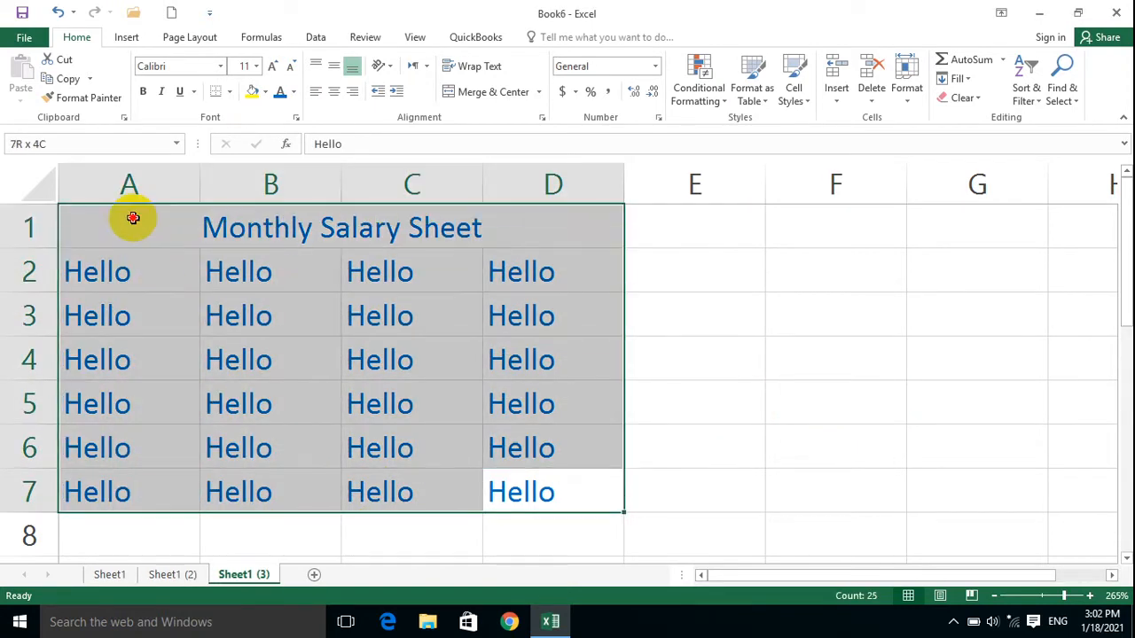
click(295, 95)
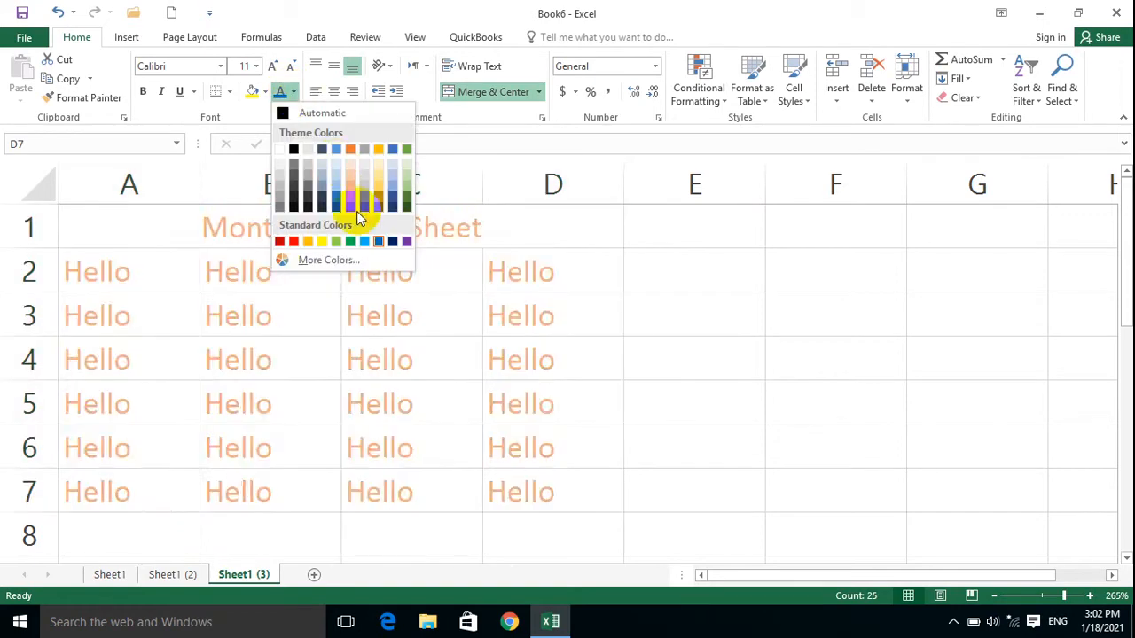
click(401, 240)
click(690, 314)
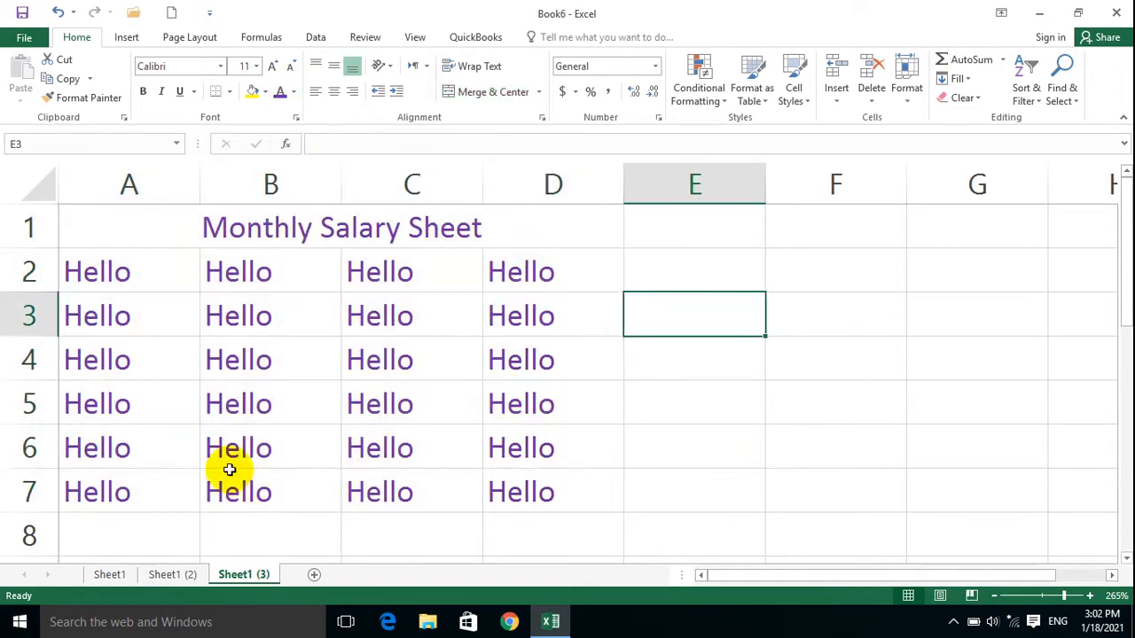
Step: Go back to Sheet1 and choose Print Active Sheets in its print settings
click(114, 574)
click(229, 319)
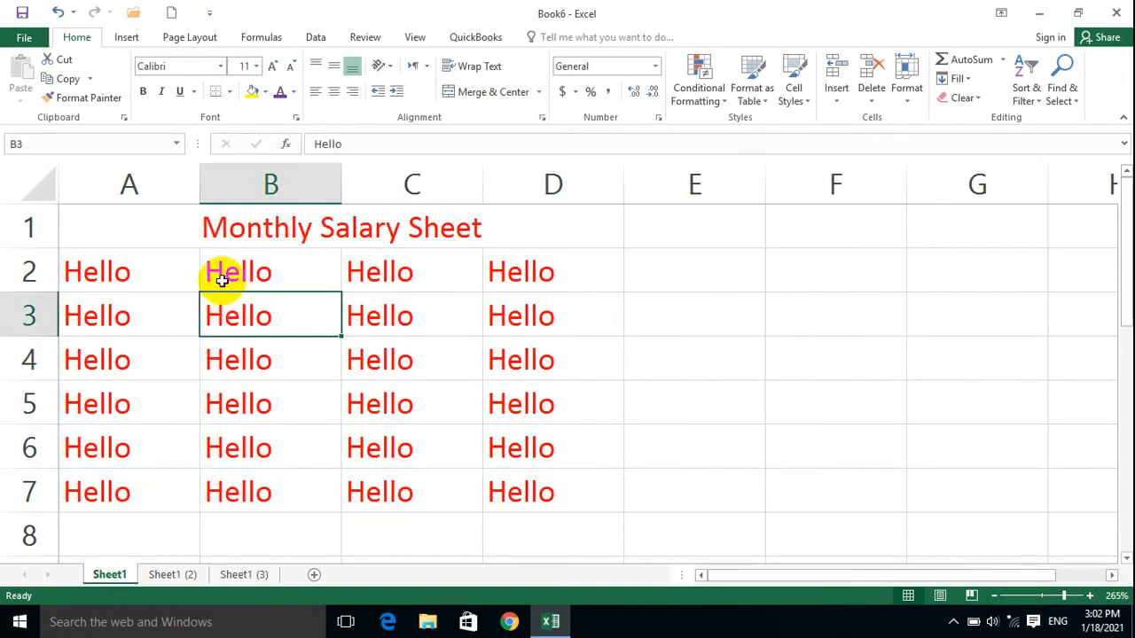
click(23, 37)
click(34, 238)
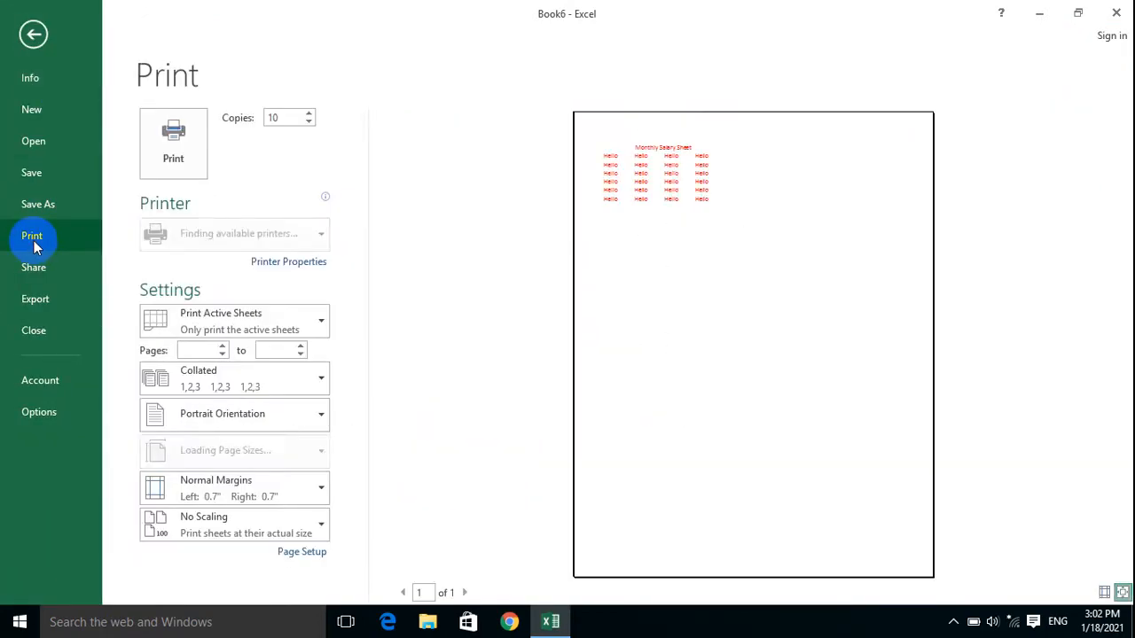
click(215, 332)
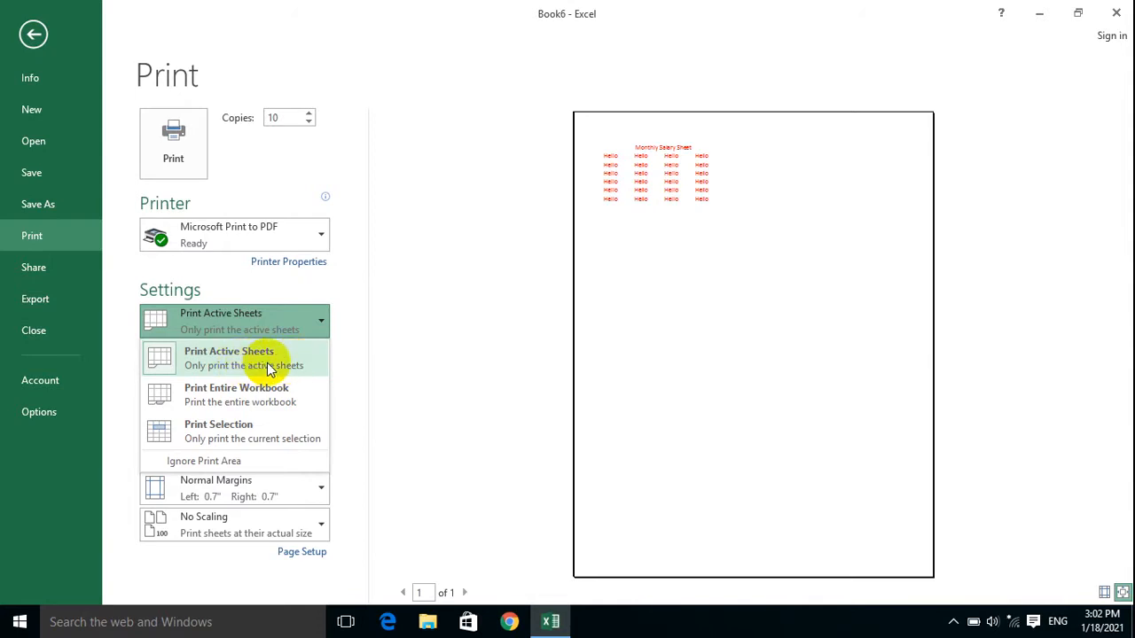
click(269, 367)
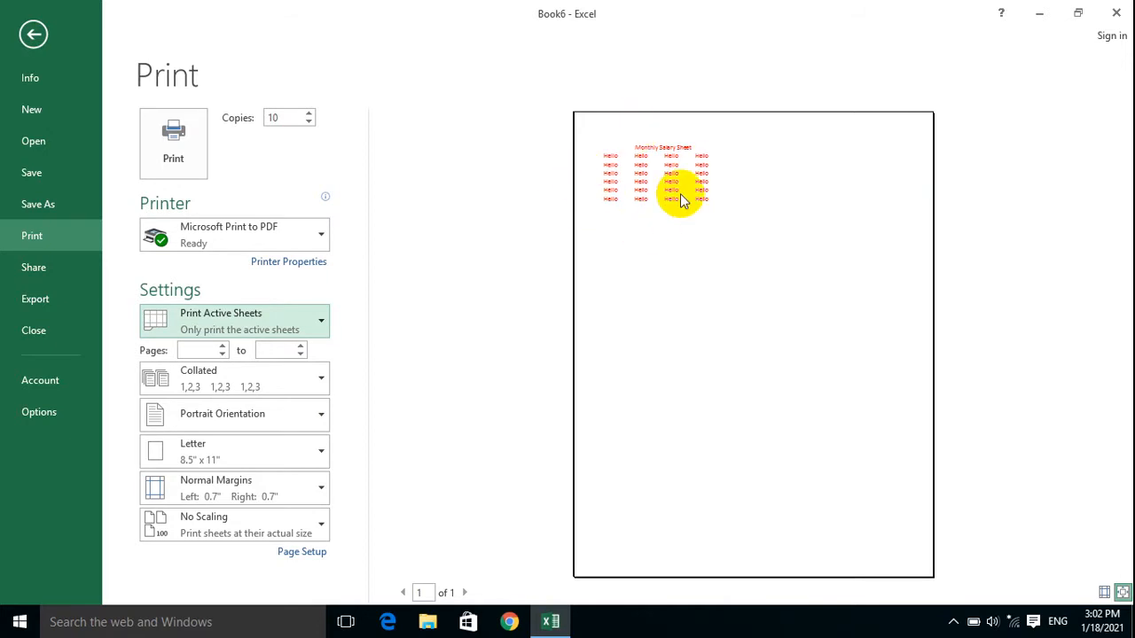
Step: Leave the print preview and look through Sheet1 (2) and Sheet1 (3), ending on Sheet1
click(660, 168)
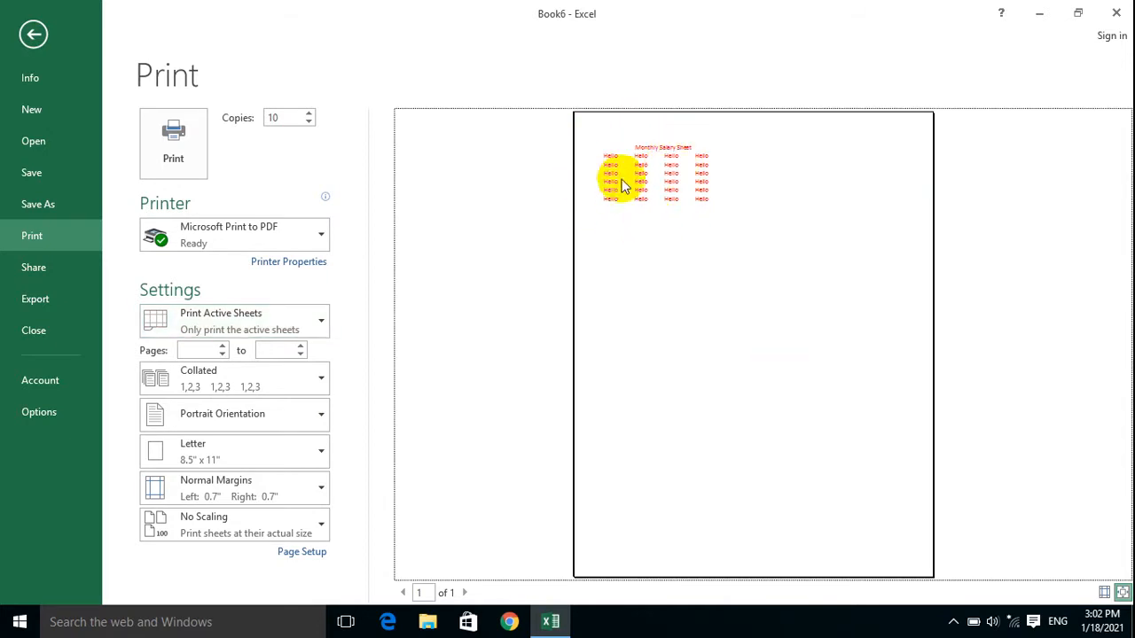
click(49, 52)
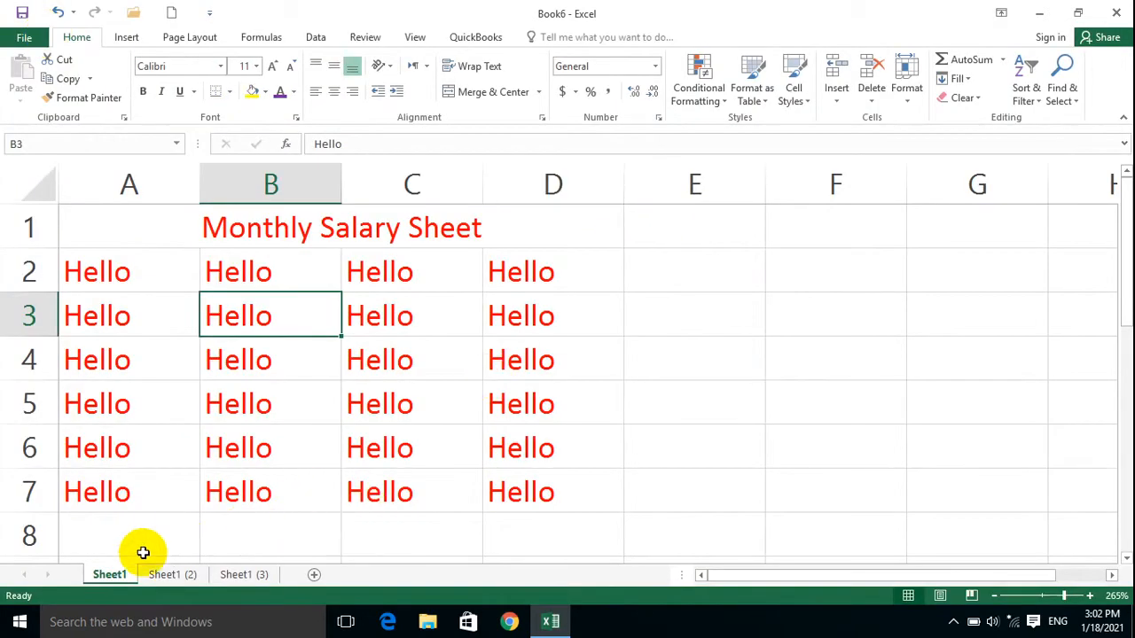
click(161, 575)
click(234, 575)
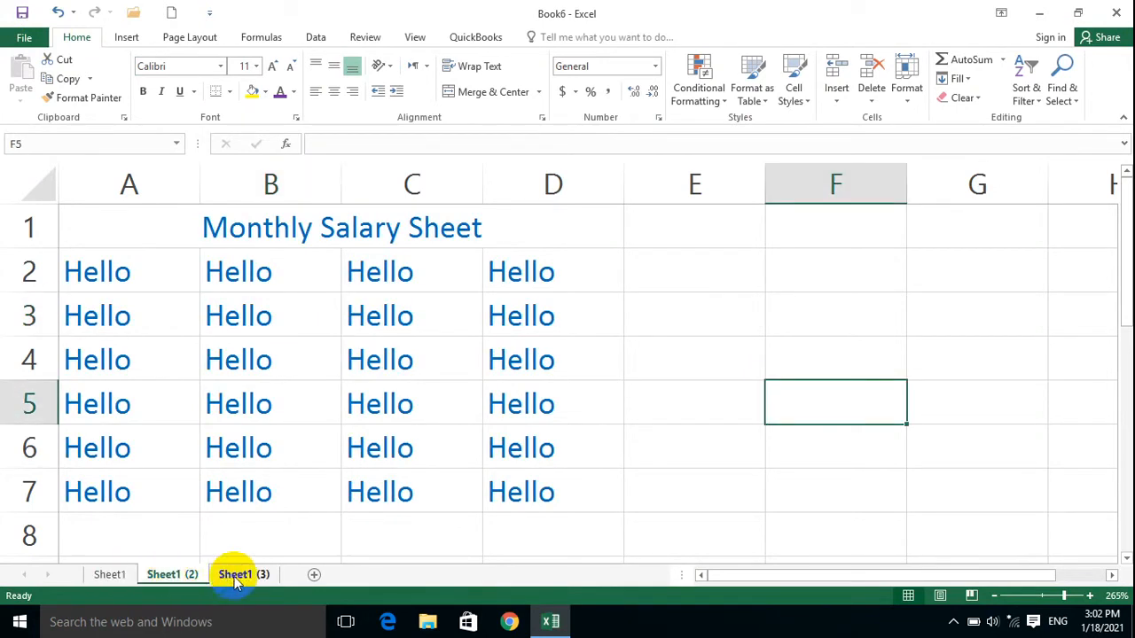
click(684, 428)
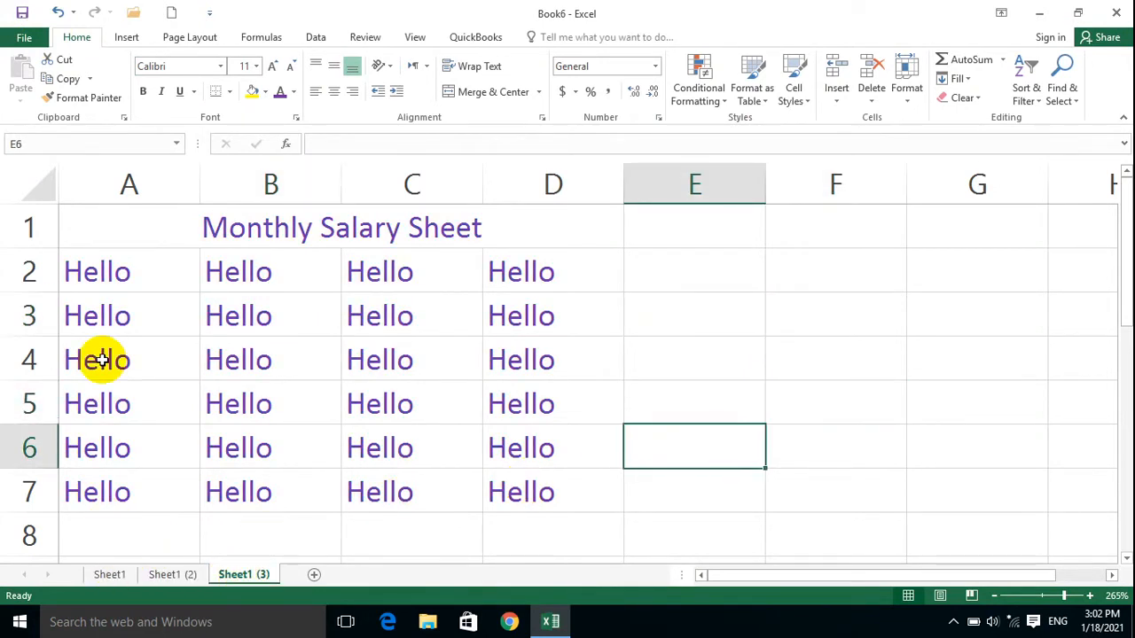
click(110, 575)
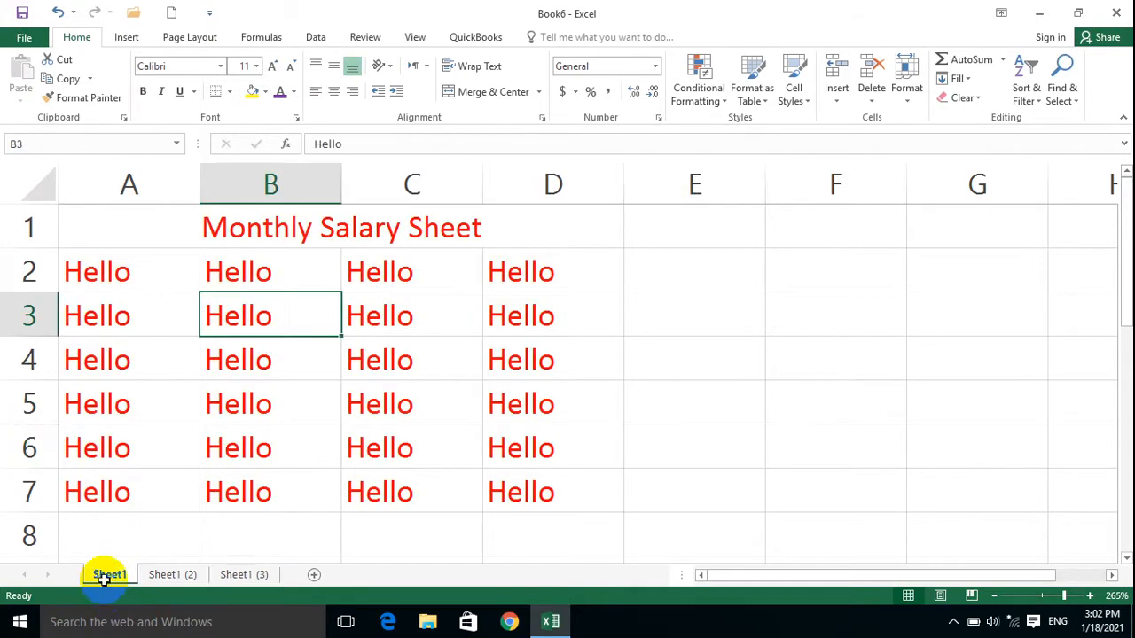
Step: Reopen the print settings for Sheet1 and choose Print Active Sheets
click(24, 37)
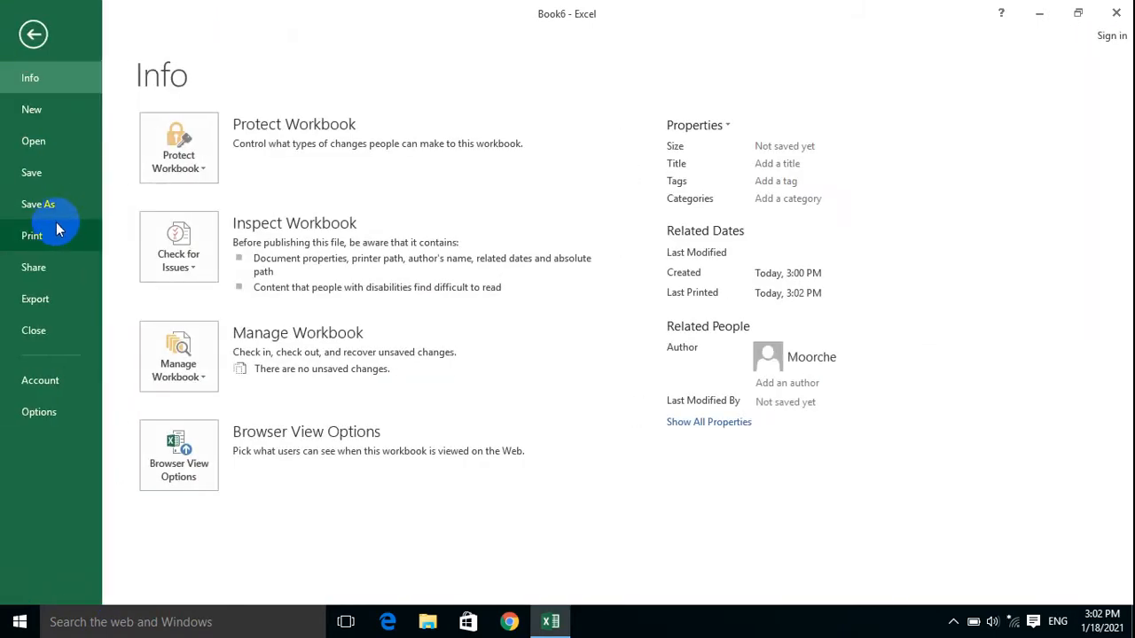
click(57, 230)
click(230, 316)
click(224, 370)
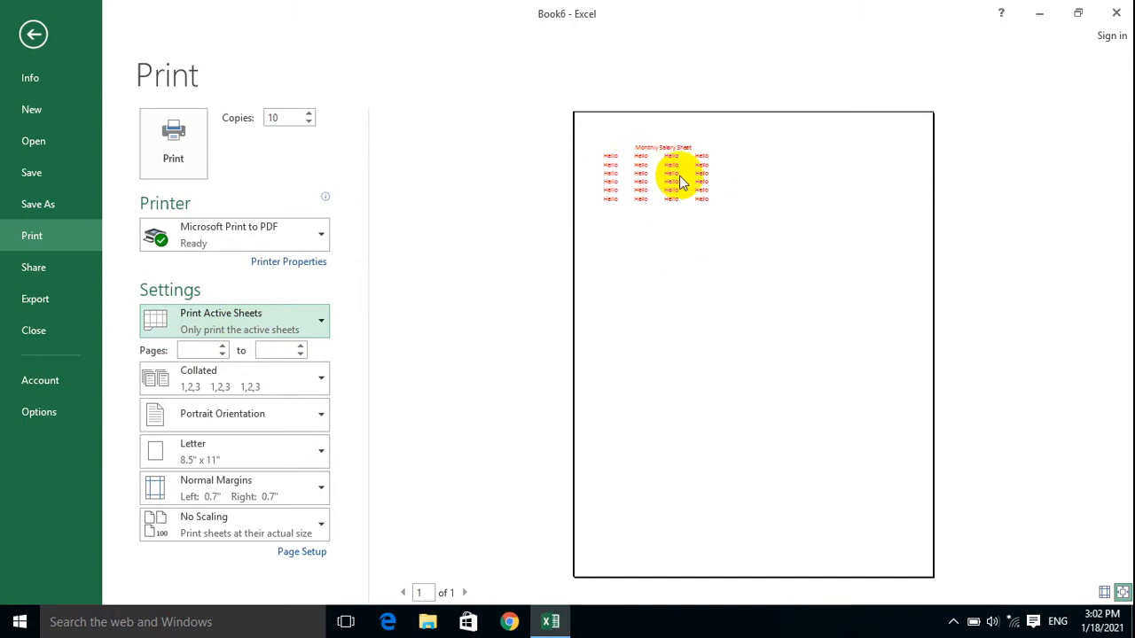
Step: Set the print scope to Print Entire Workbook, and reselect it after briefly going back to the worksheet
click(226, 324)
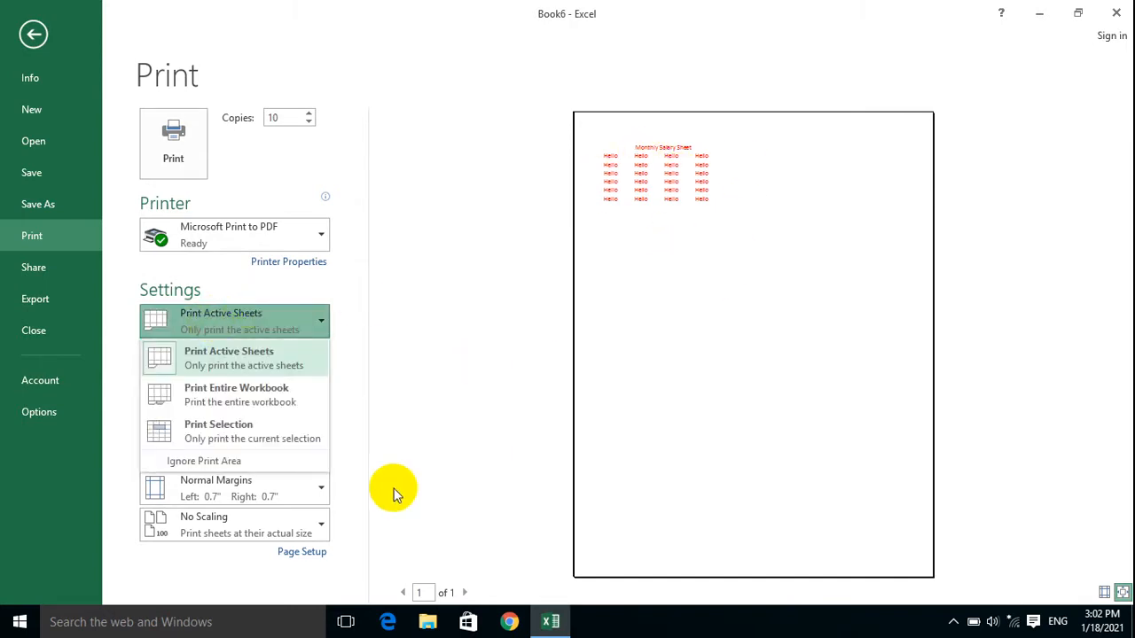
click(259, 408)
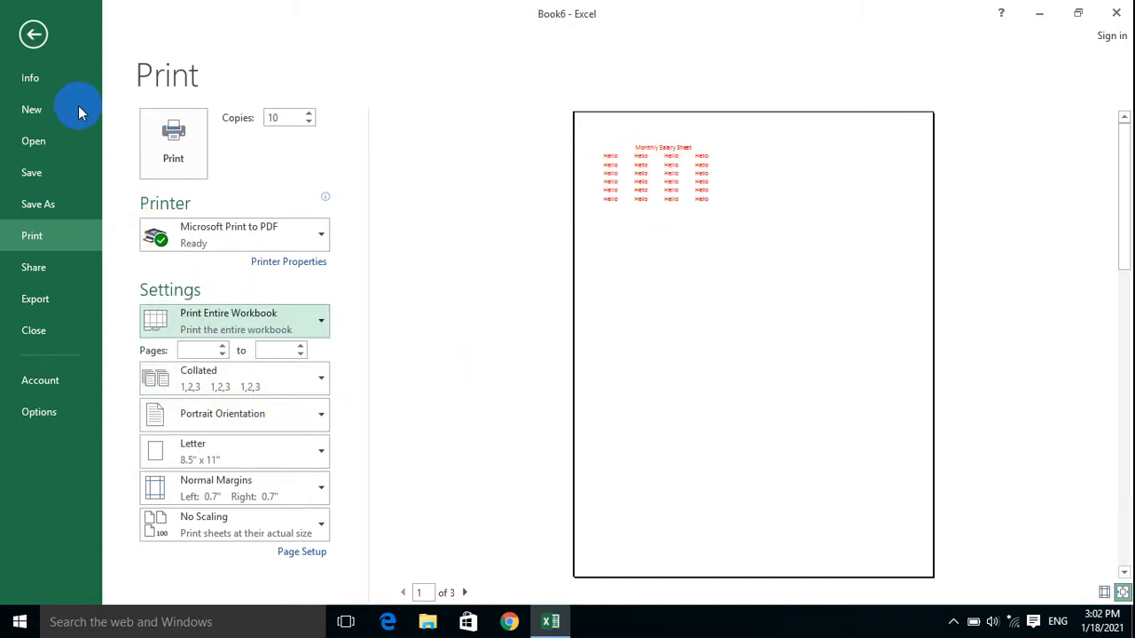
click(32, 30)
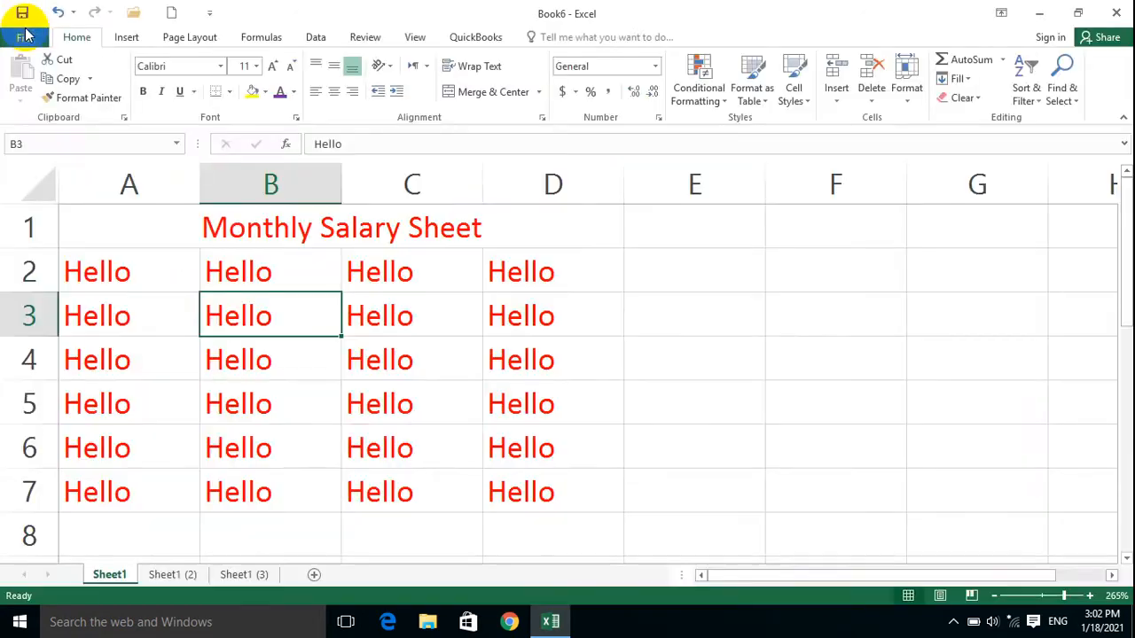
click(24, 37)
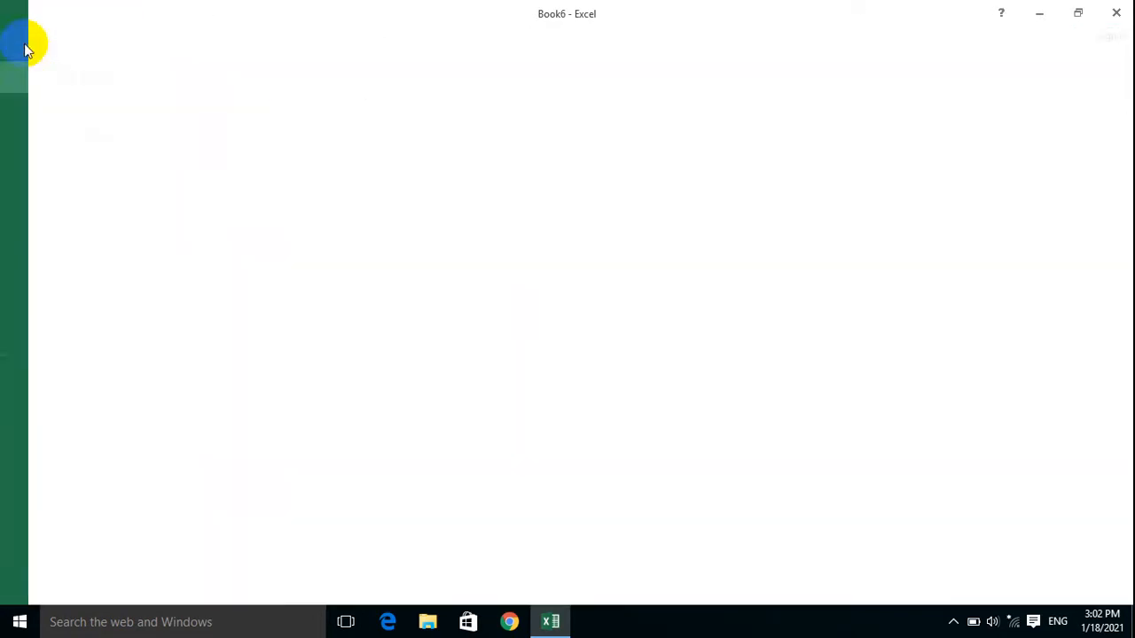
click(45, 235)
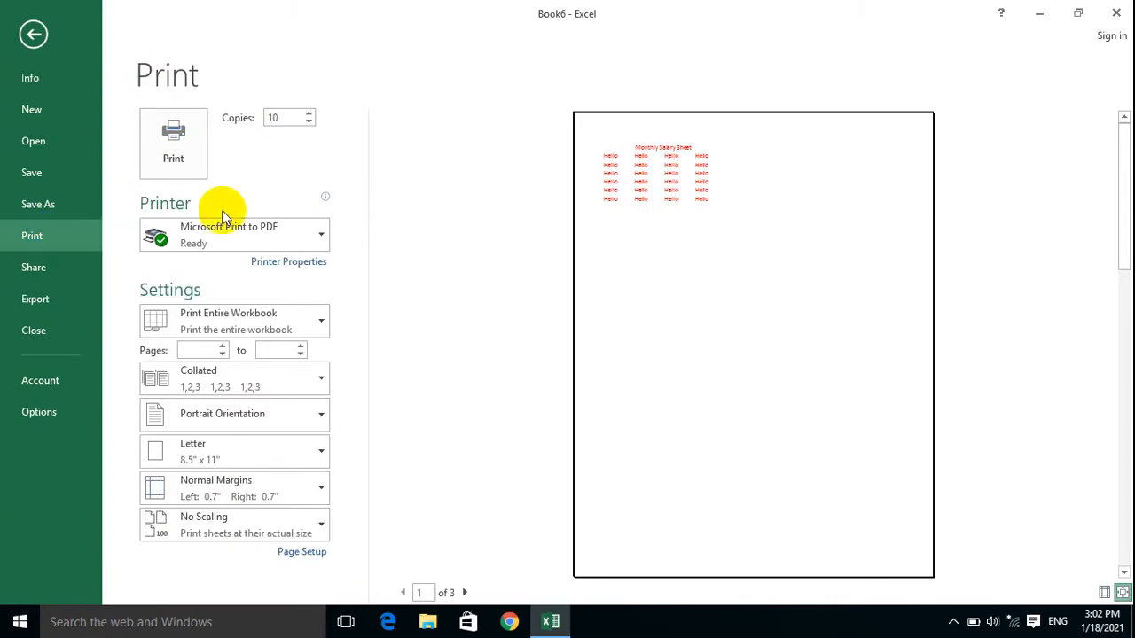
click(228, 329)
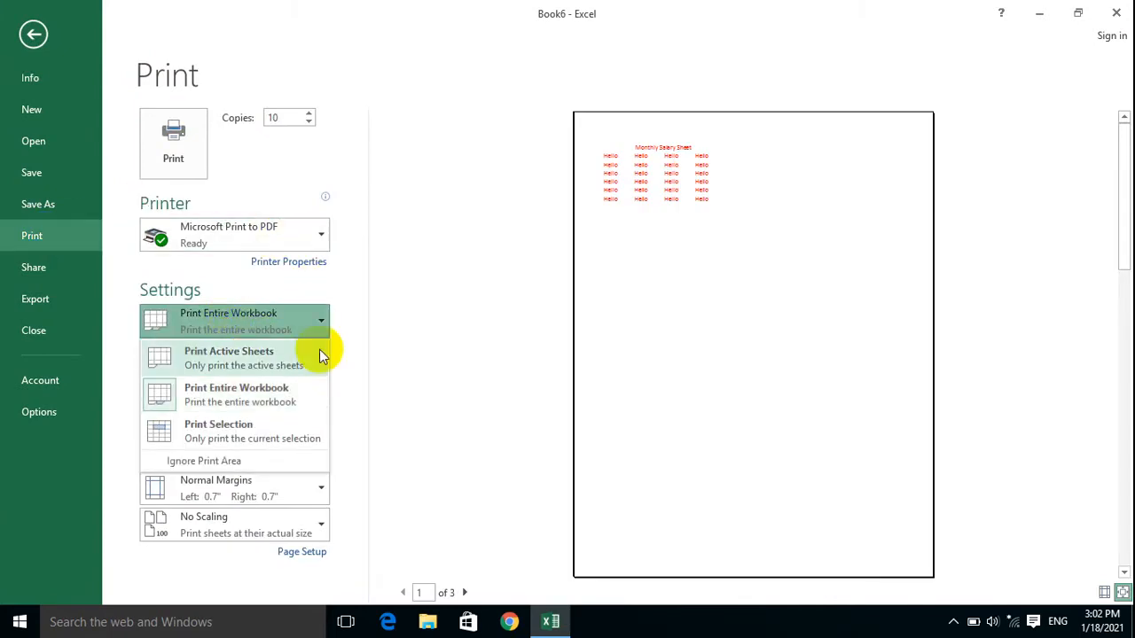
click(270, 395)
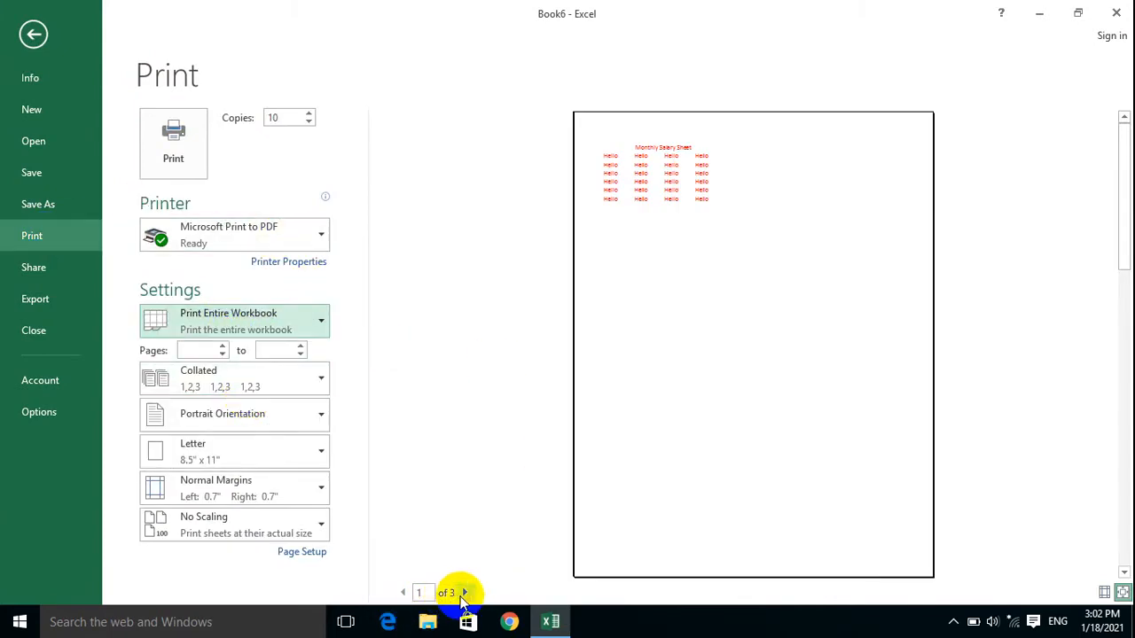
Step: Page through the whole-workbook print preview from the first page to the third
click(648, 191)
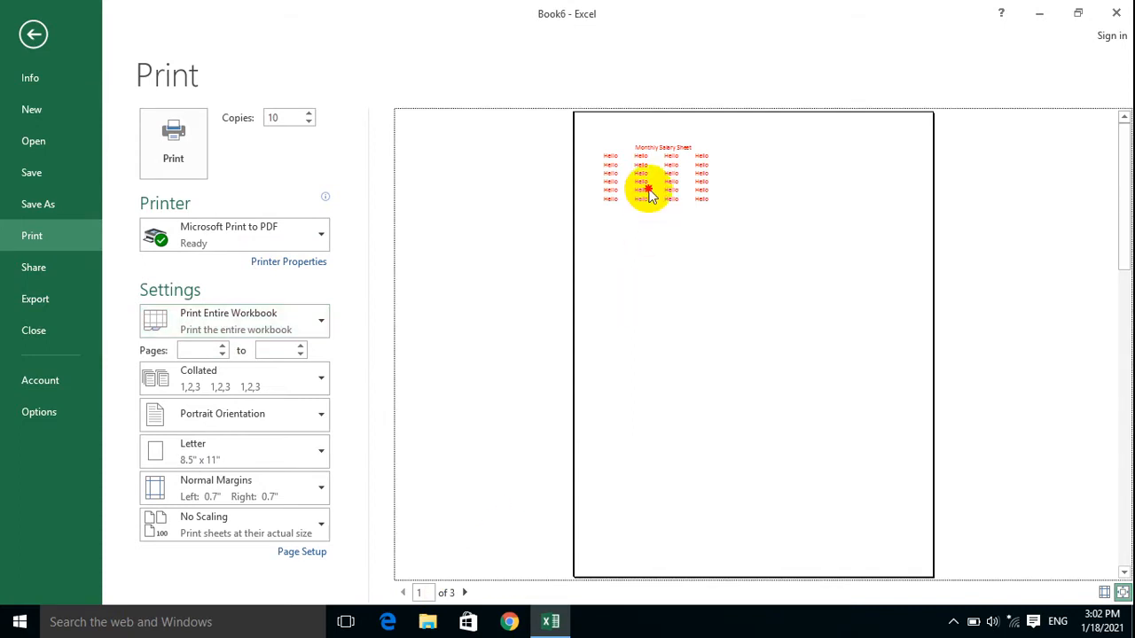
click(465, 593)
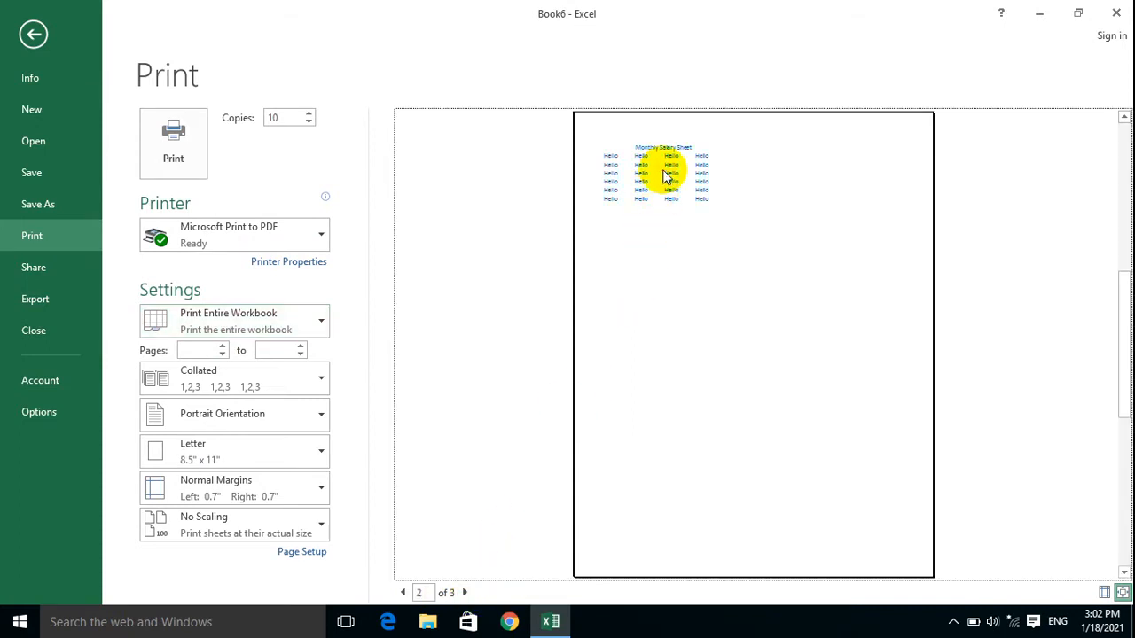
click(465, 592)
click(656, 184)
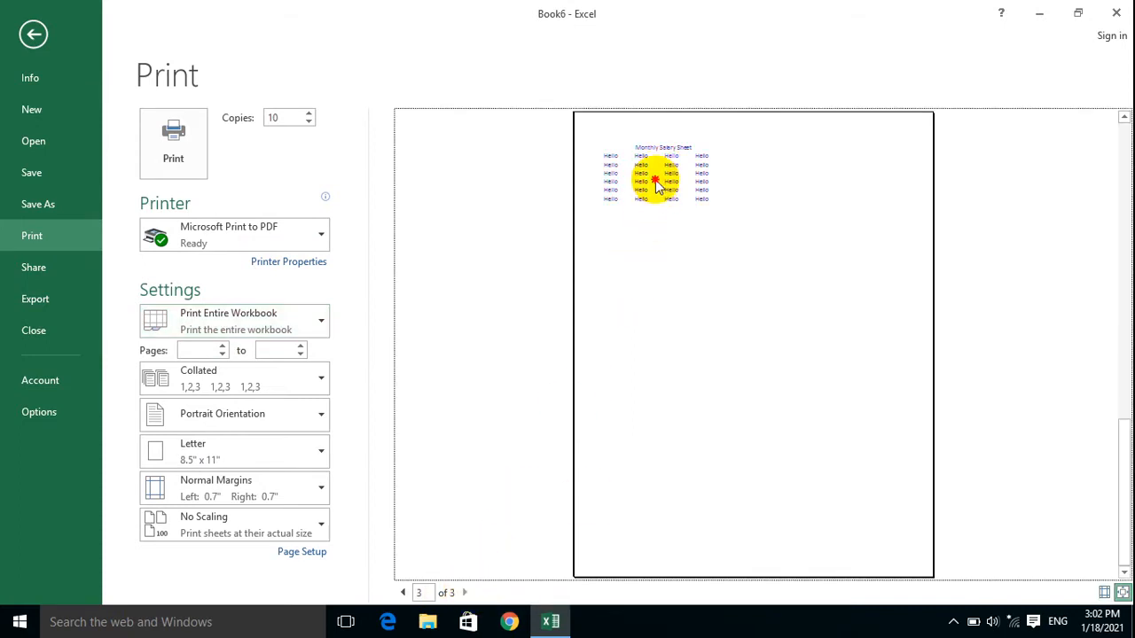
Step: Set the print scope back to Print Active Sheets and return to cell B3 on Sheet1
click(246, 322)
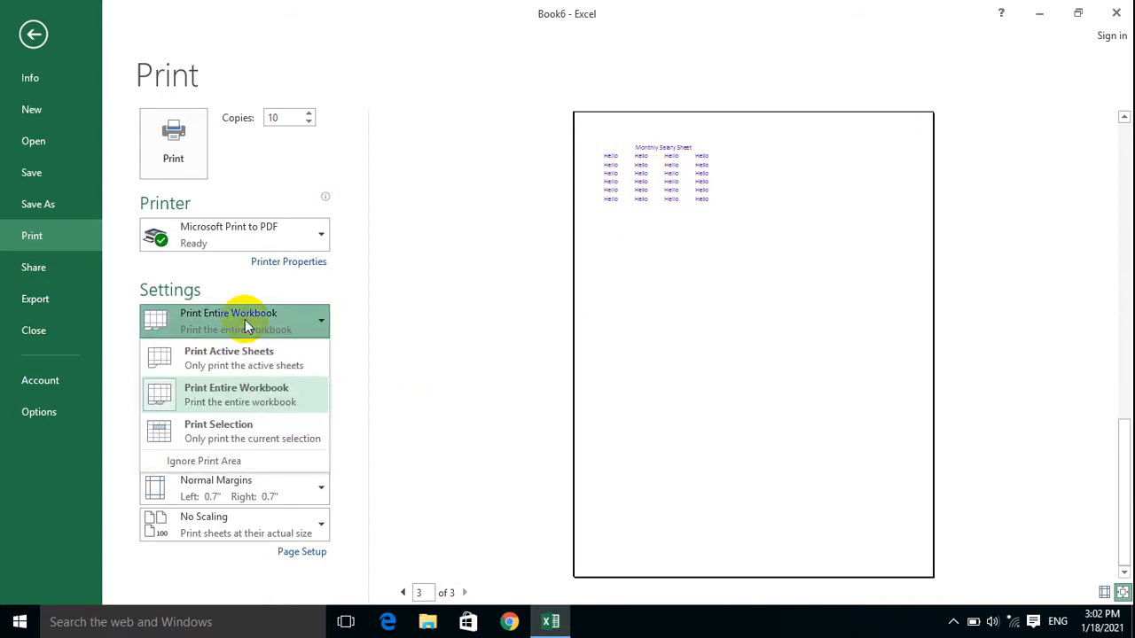
click(234, 365)
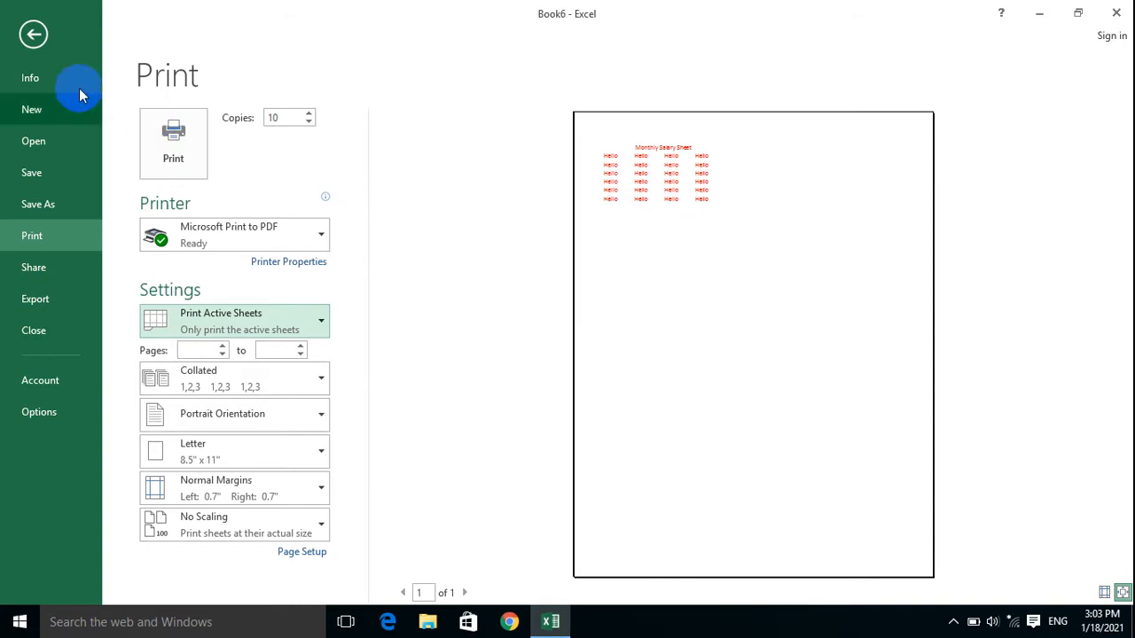
click(33, 34)
click(666, 358)
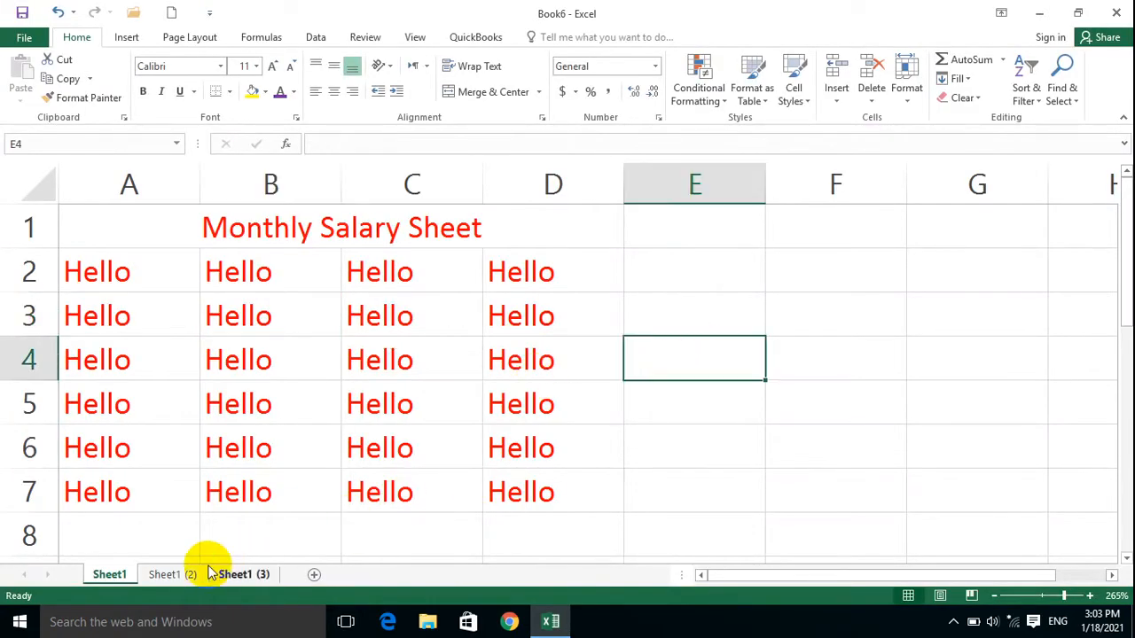
click(328, 330)
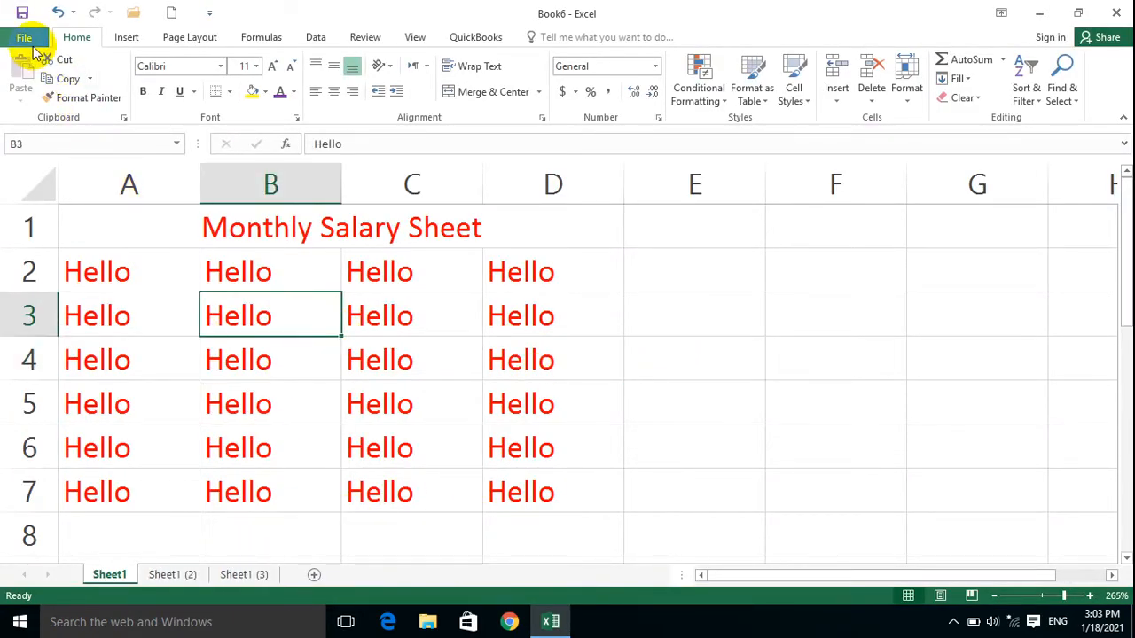
Step: Look at the Print Selection option in the print settings and return to Sheet1 without choosing it
click(32, 45)
click(32, 235)
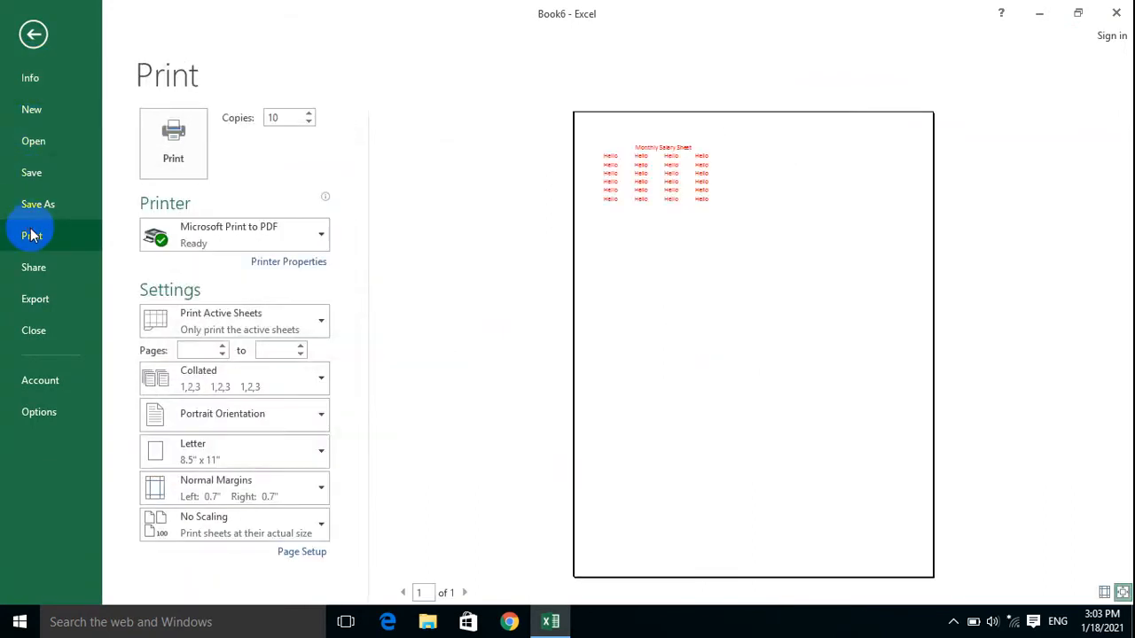
click(262, 326)
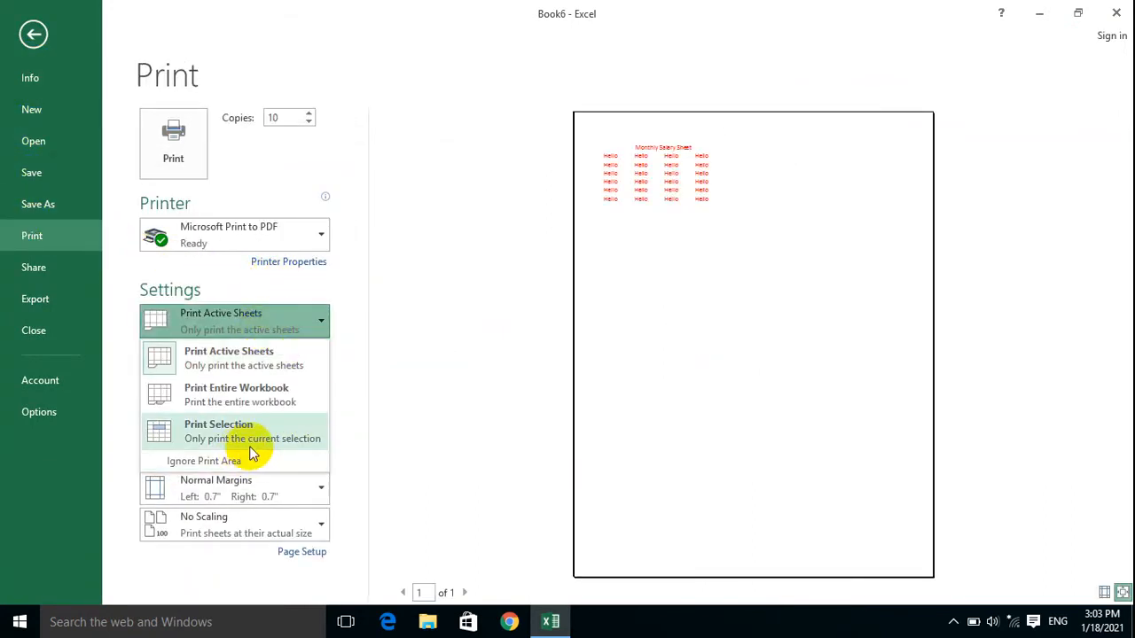
click(33, 34)
click(793, 348)
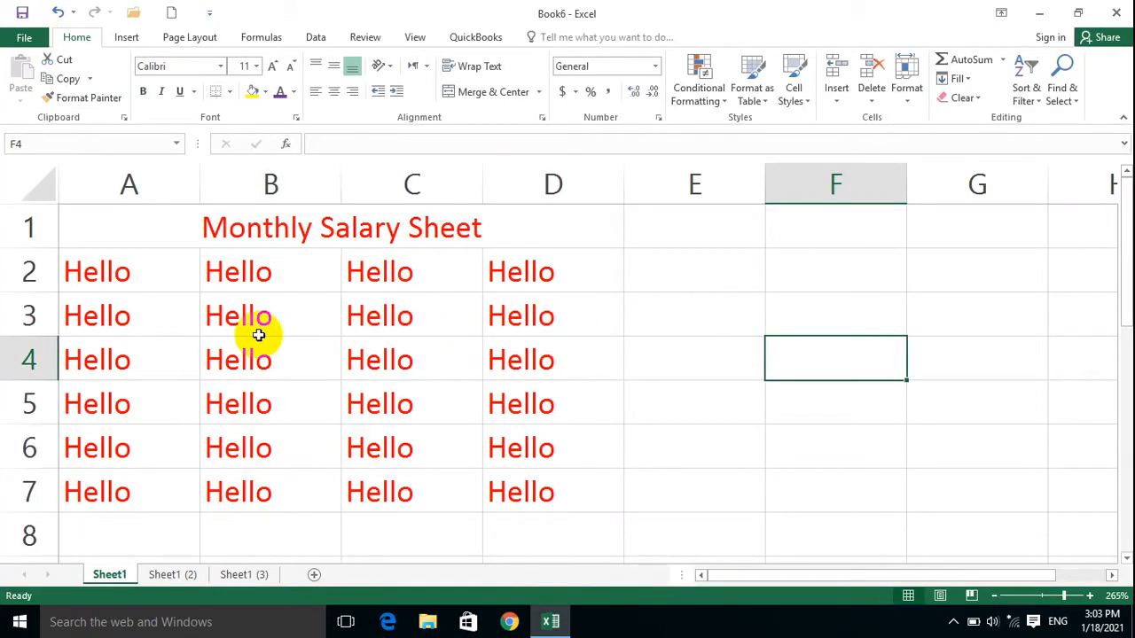
Step: Highlight the range A1:D7 and column D on Sheet1 as sample selections
drag(508, 488, 22, 164)
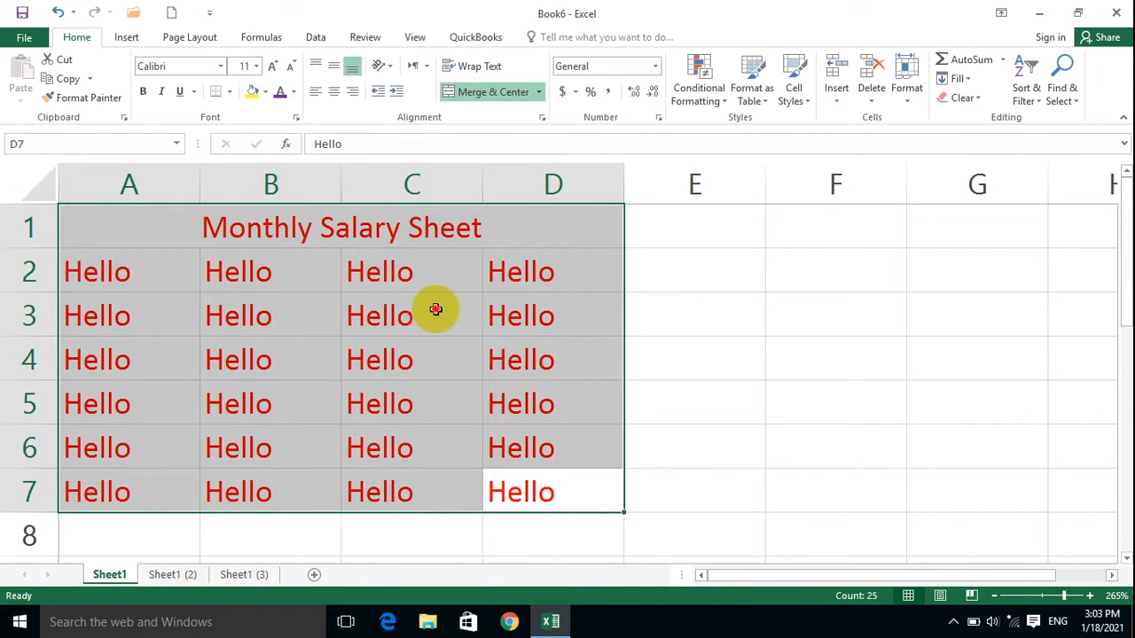
click(435, 309)
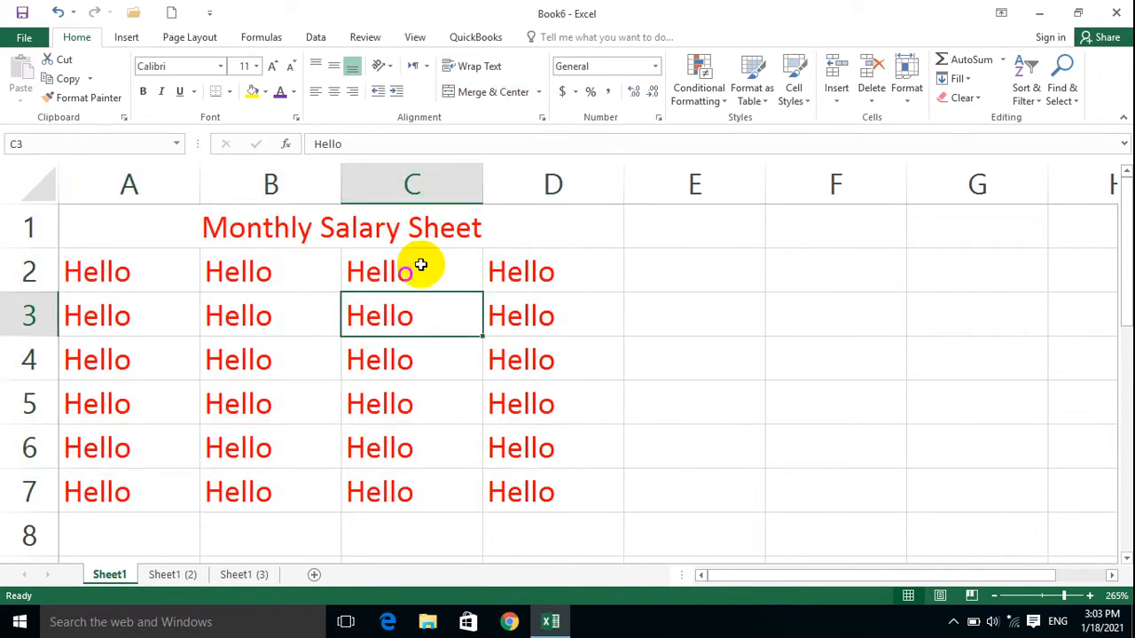
click(520, 172)
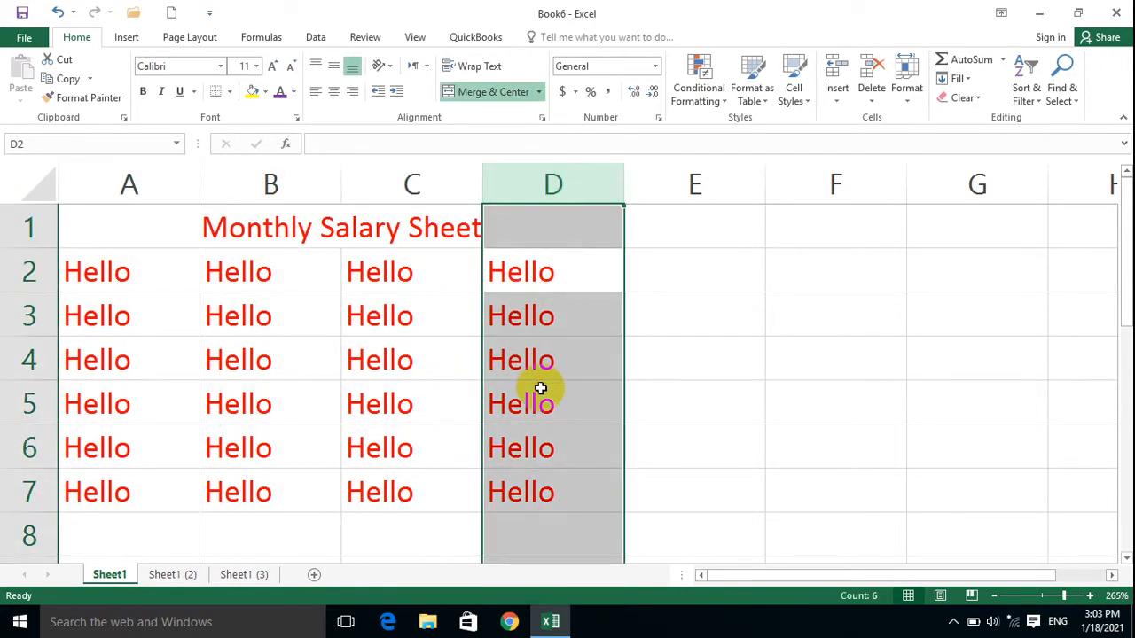
click(540, 387)
Step: Insert a duplicate of column A at the start of Sheet1 and enter S.N in cell A2
click(110, 180)
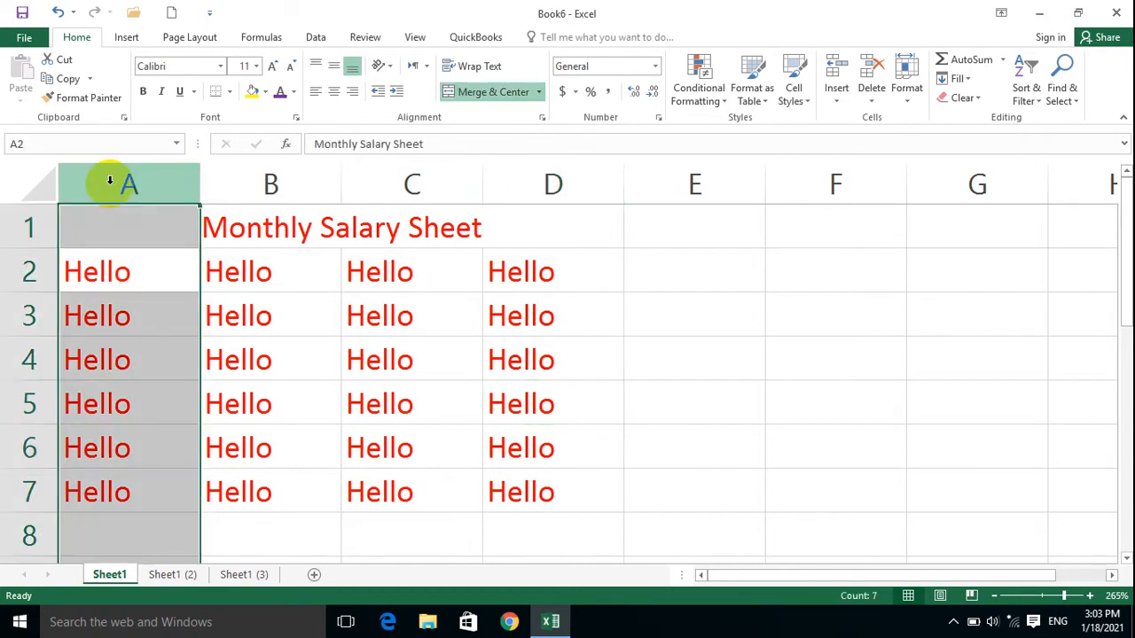
key(ctrl+plus)
click(89, 272)
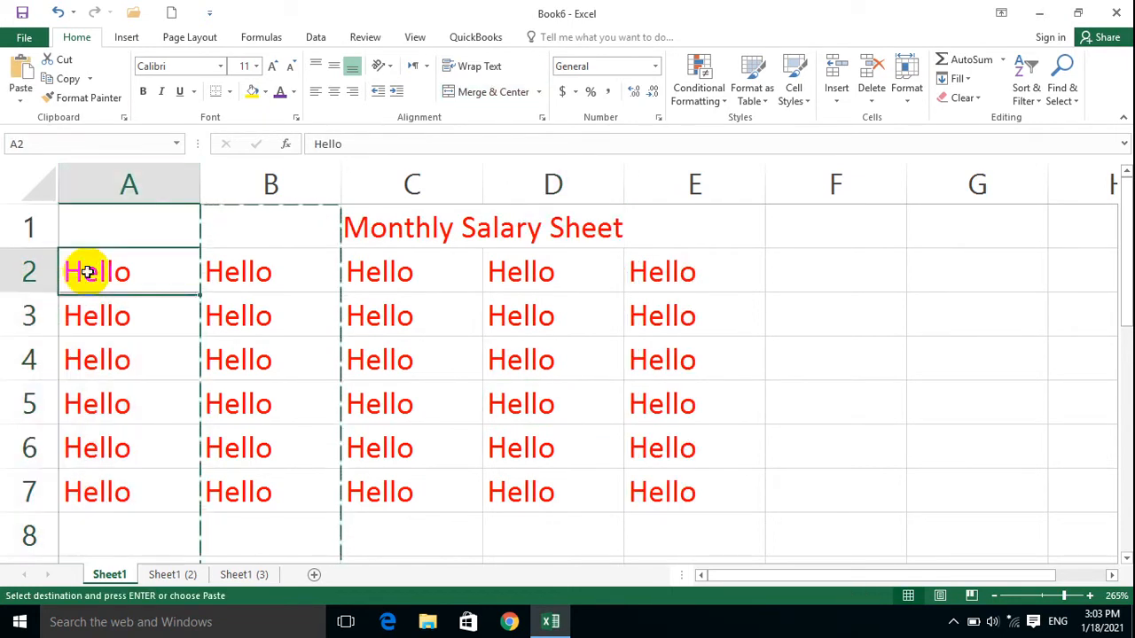
text(S.N)
key(Return)
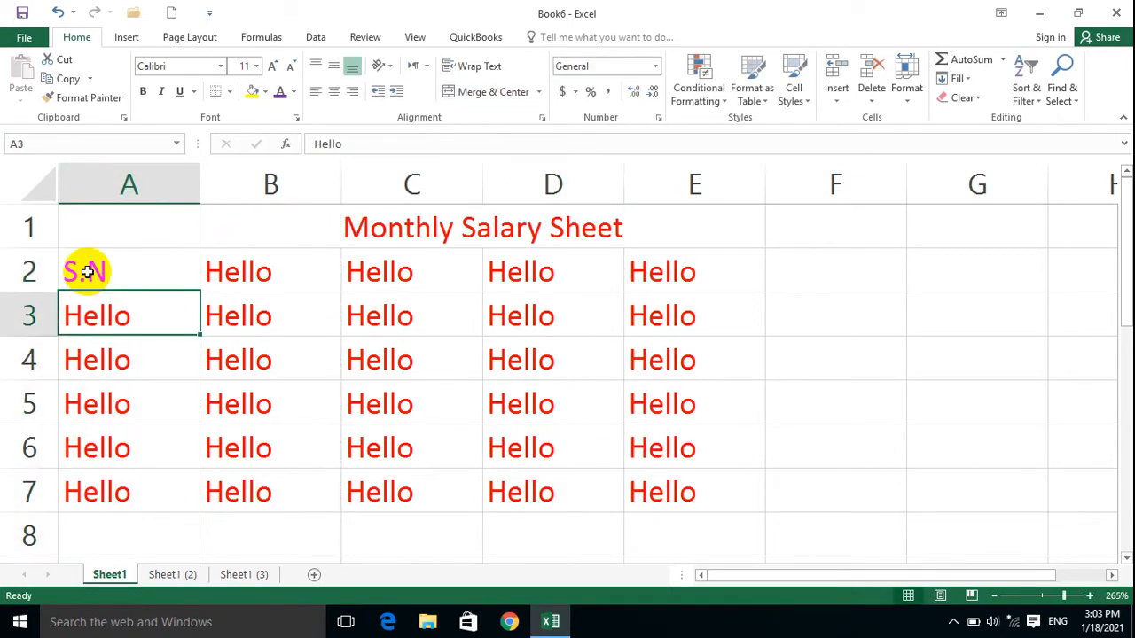
Step: Clear the text in A3:A7 and enter the serial numbers 1 to 5 there
key(shift+Down)
key(shift+Down)
key(shift+Down)
key(shift+Down)
key(Delete)
key(shift+Up)
key(shift+Up)
key(shift+Up)
key(shift+Up)
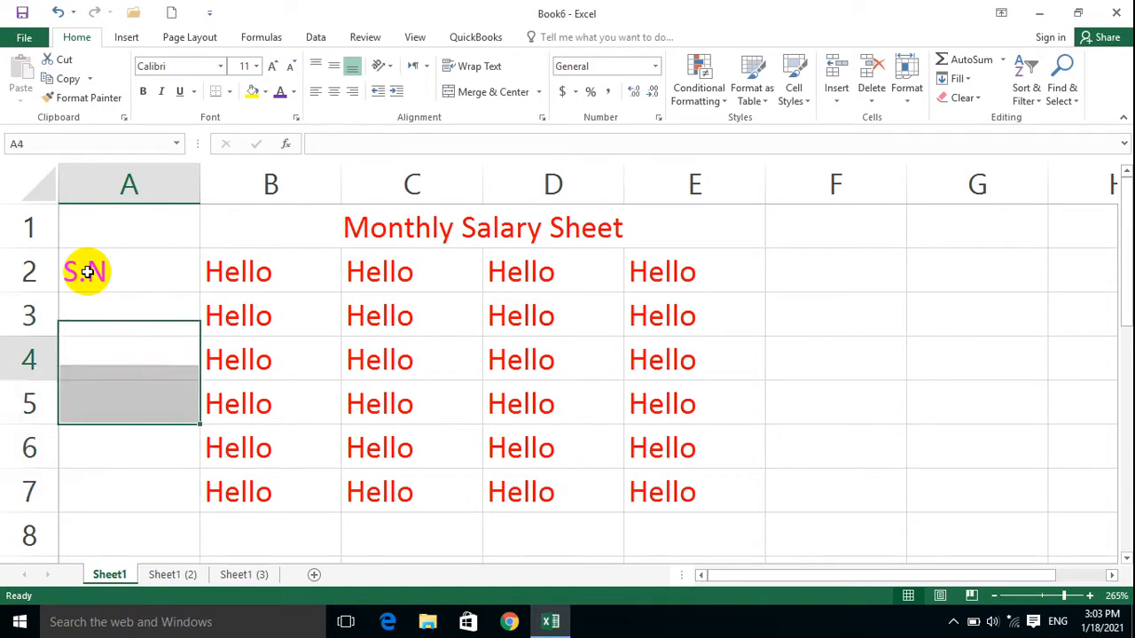
text(1 2 3 4)
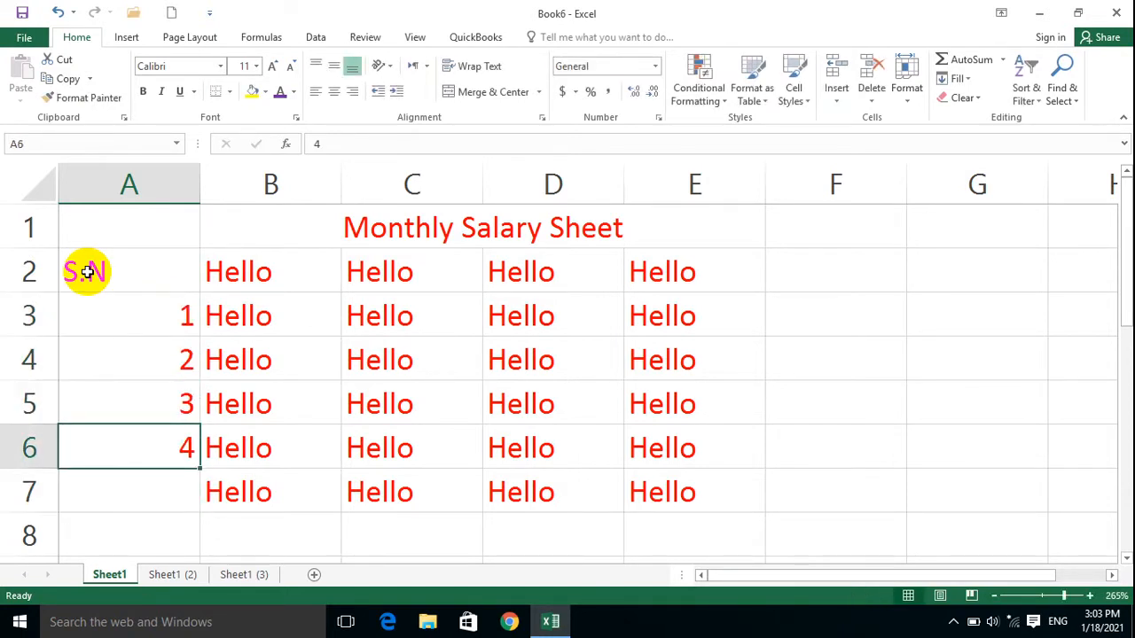
text( 5)
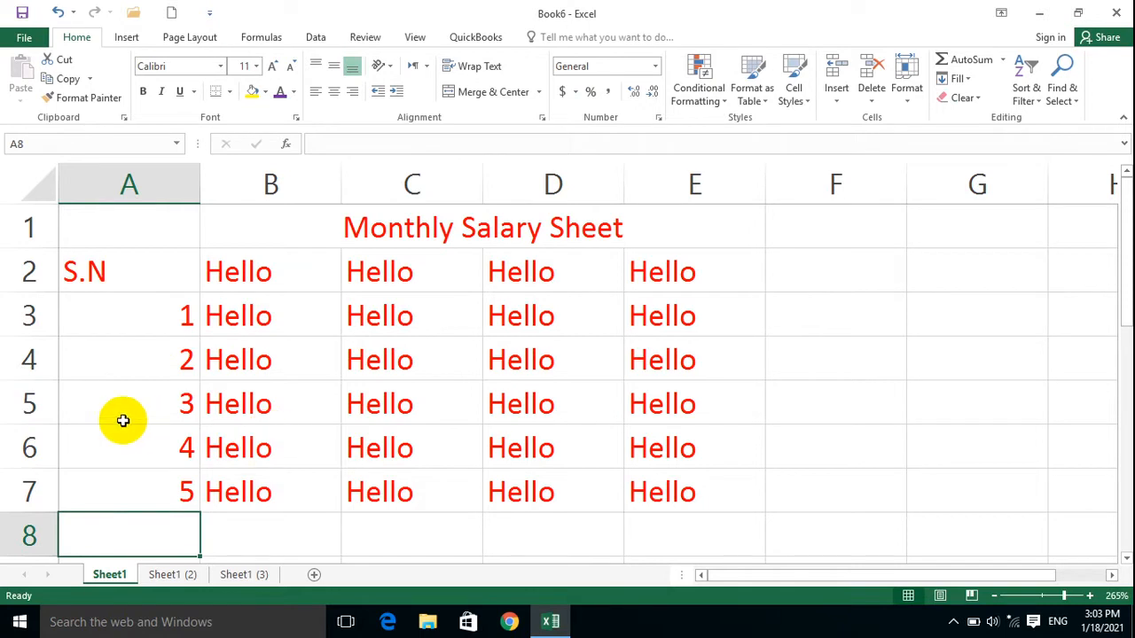
Step: Highlight rows 2 to 5 as a sample selection, and clear it by selecting cell C4
drag(34, 401, 129, 286)
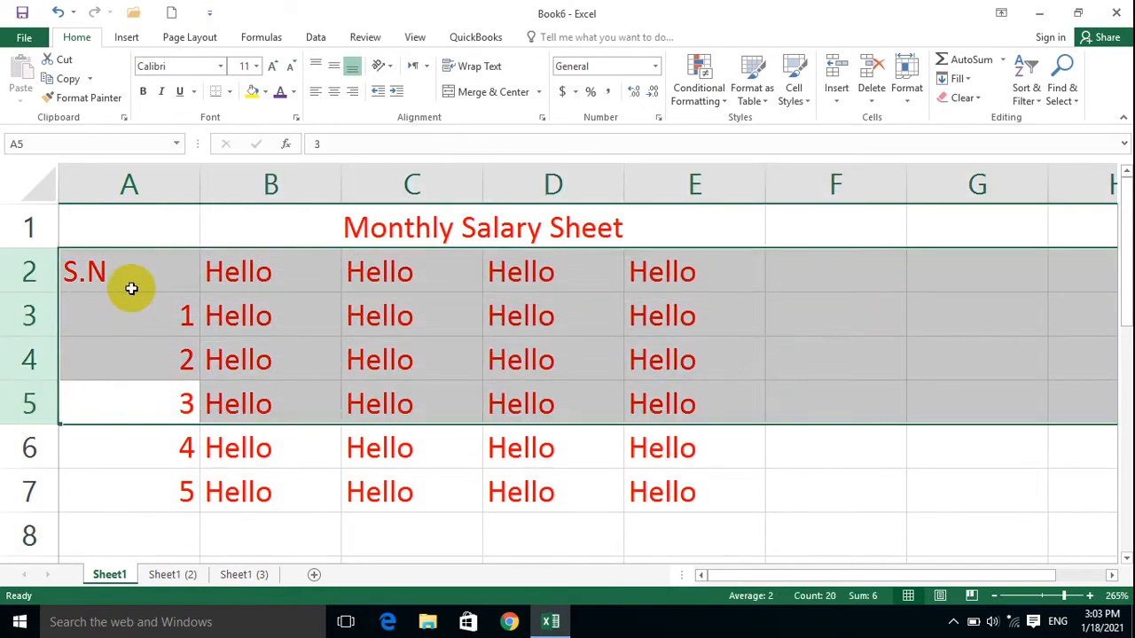
click(412, 359)
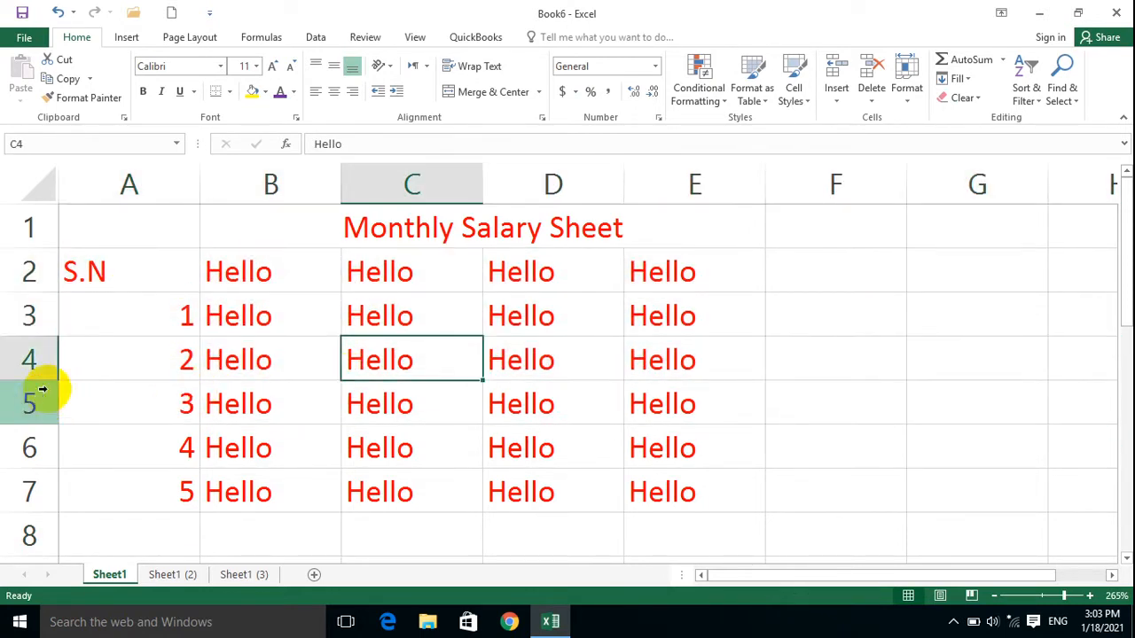
Step: Highlight rows 2 to 5 and the range A6:E7 on Sheet1 as sample selections, ending on cell E7
drag(31, 272, 35, 400)
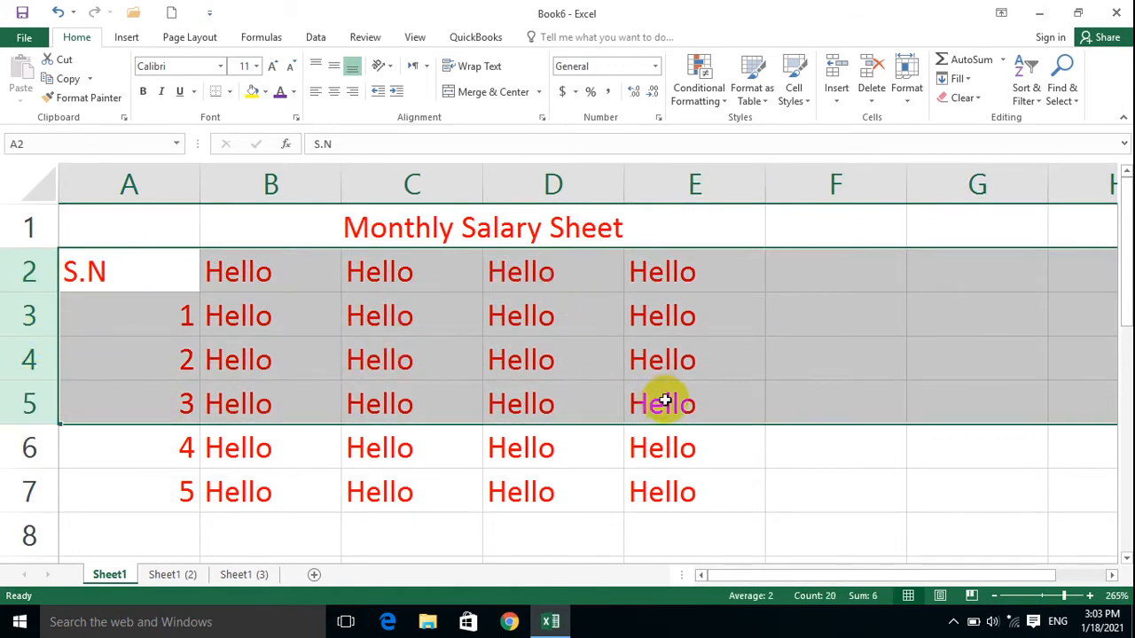
drag(175, 445, 688, 494)
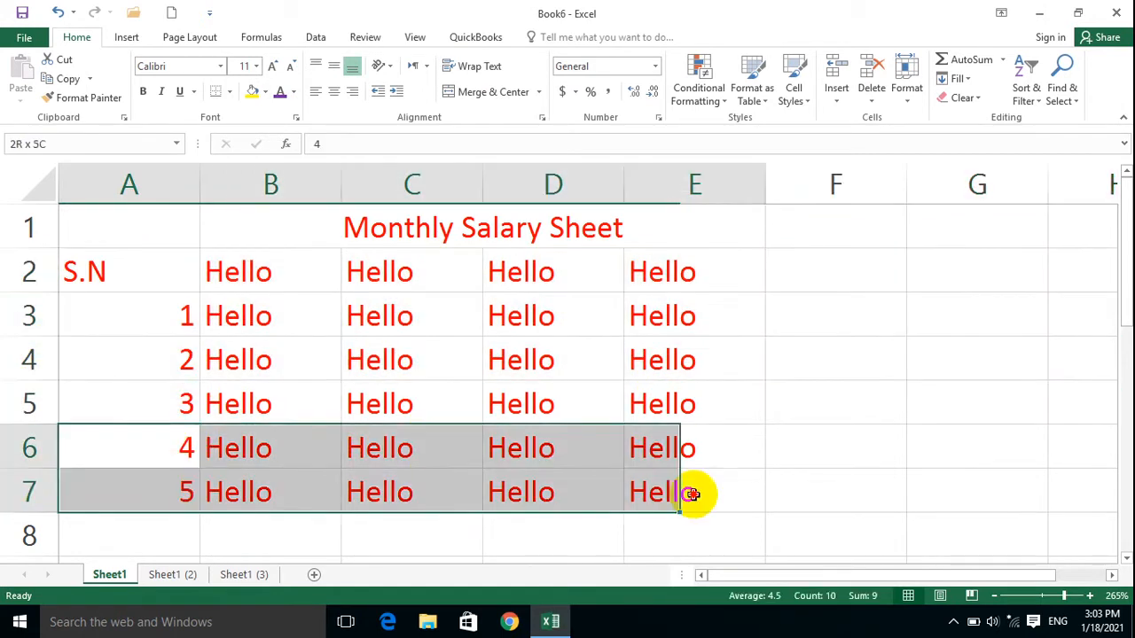
click(696, 492)
Step: Select the range A1:E5, set the print scope to Print Selection, check the preview and return to the sheet
click(659, 404)
drag(659, 405, 169, 193)
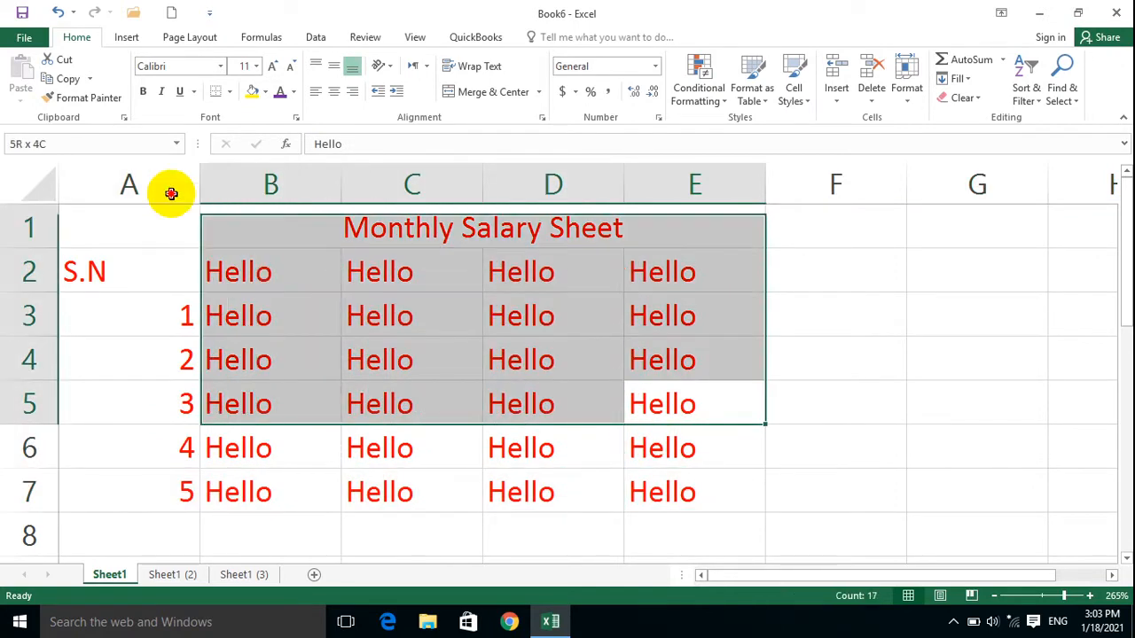
click(24, 37)
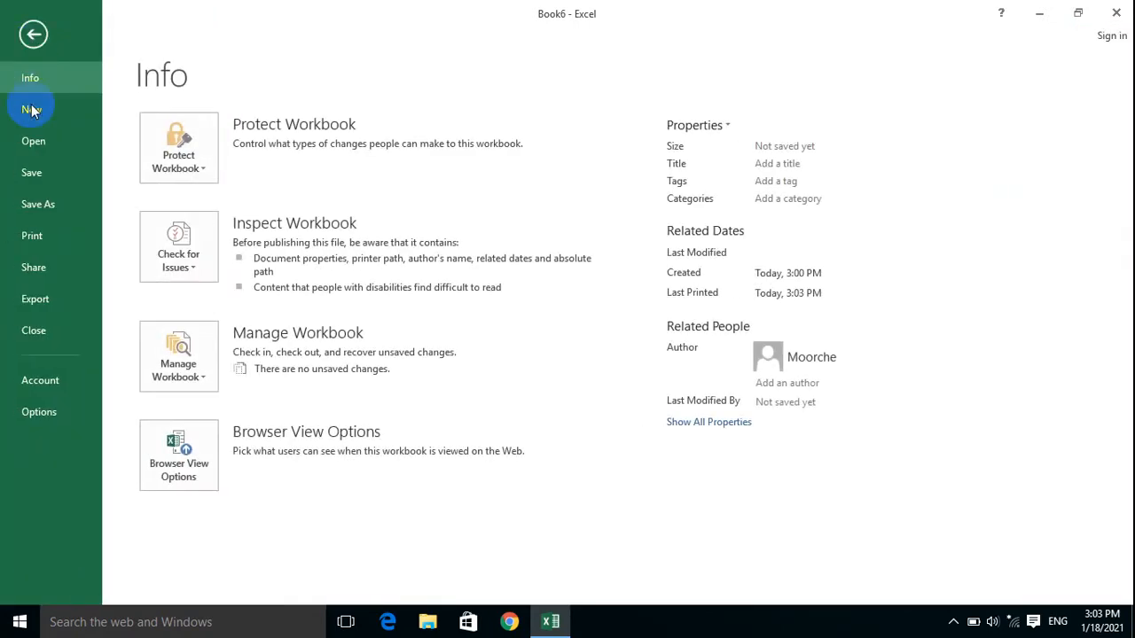
click(46, 235)
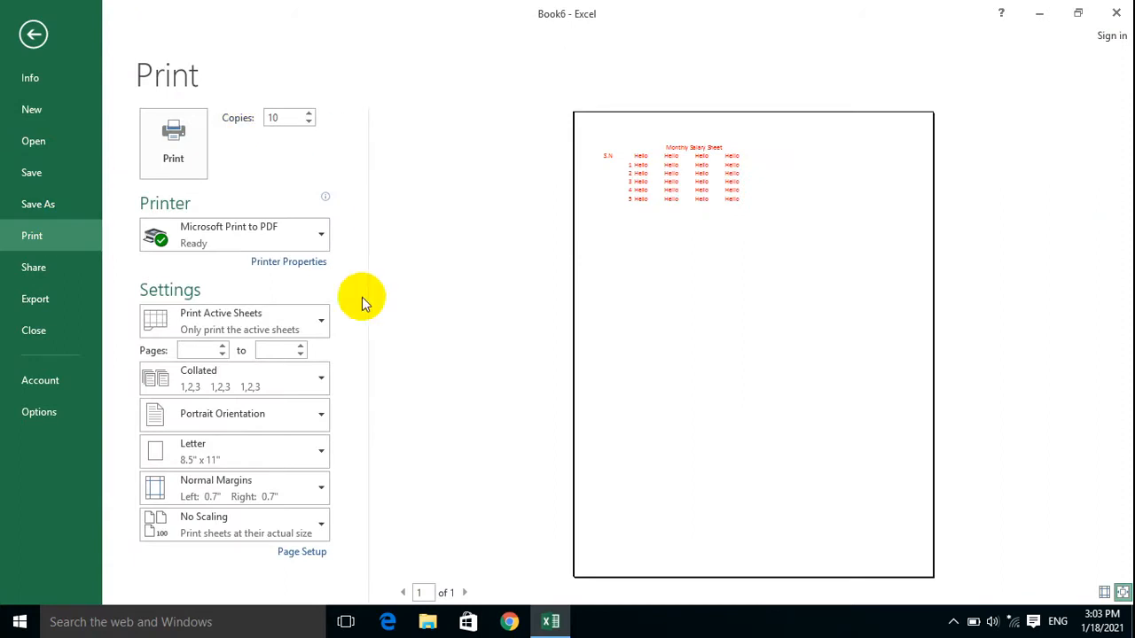
click(211, 312)
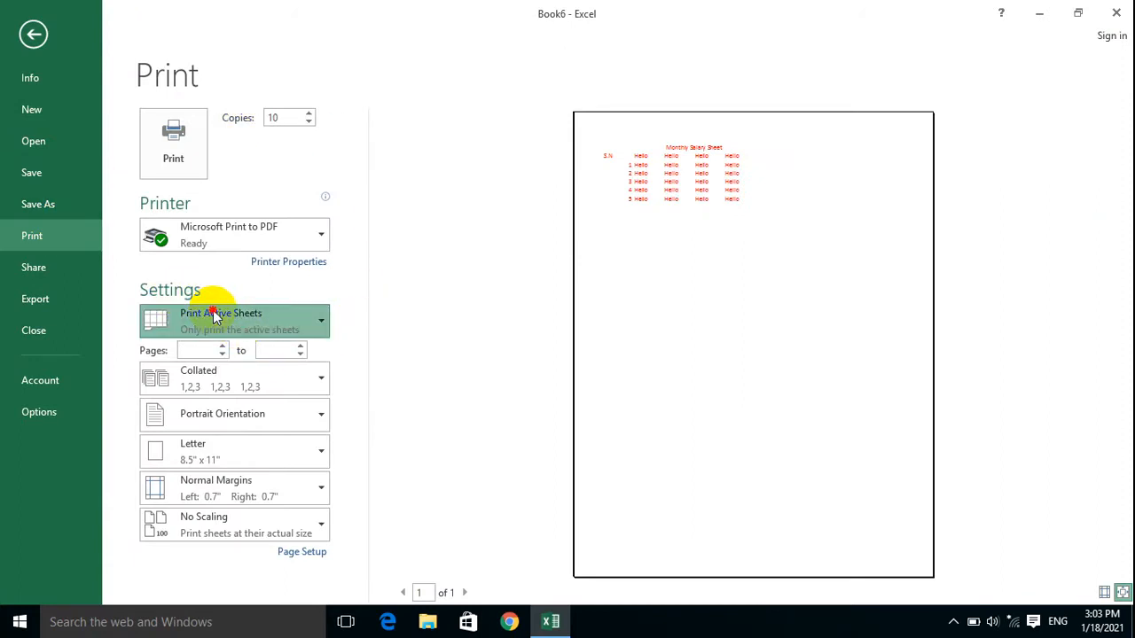
click(247, 431)
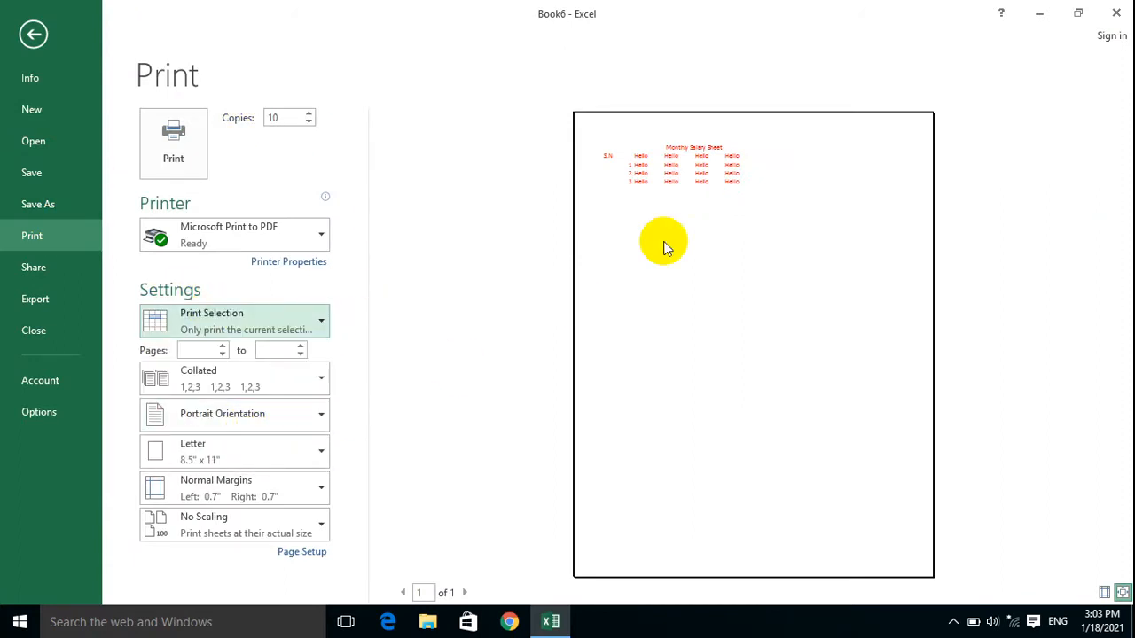
click(733, 183)
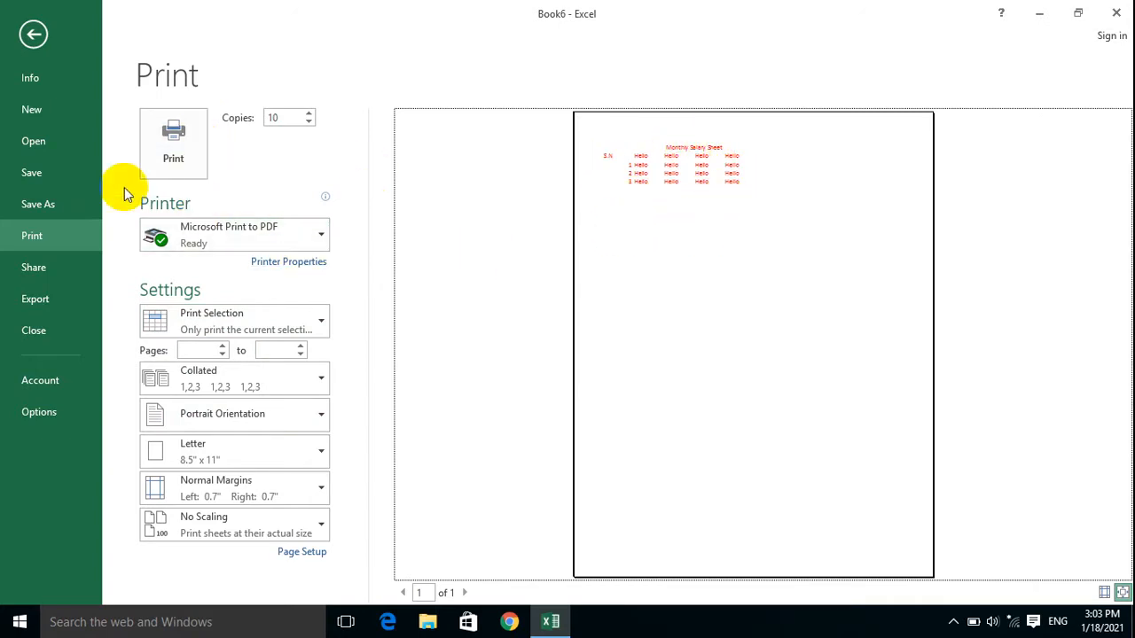
click(39, 34)
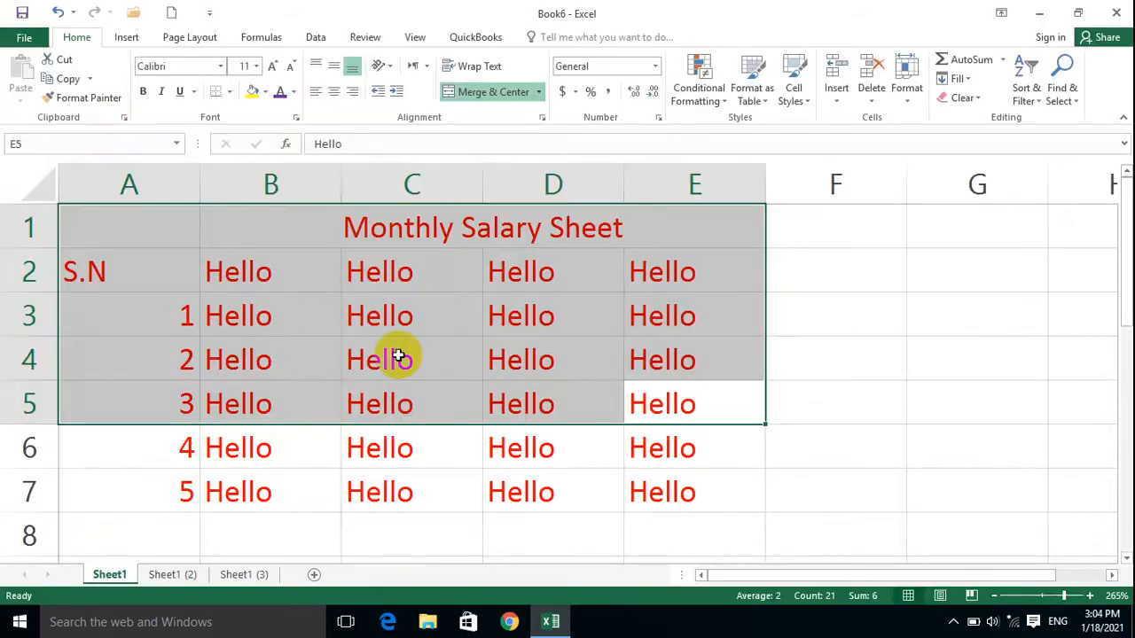
Step: Preview the empty cell F3 with Print Selection and return to the sheet
click(830, 334)
click(25, 36)
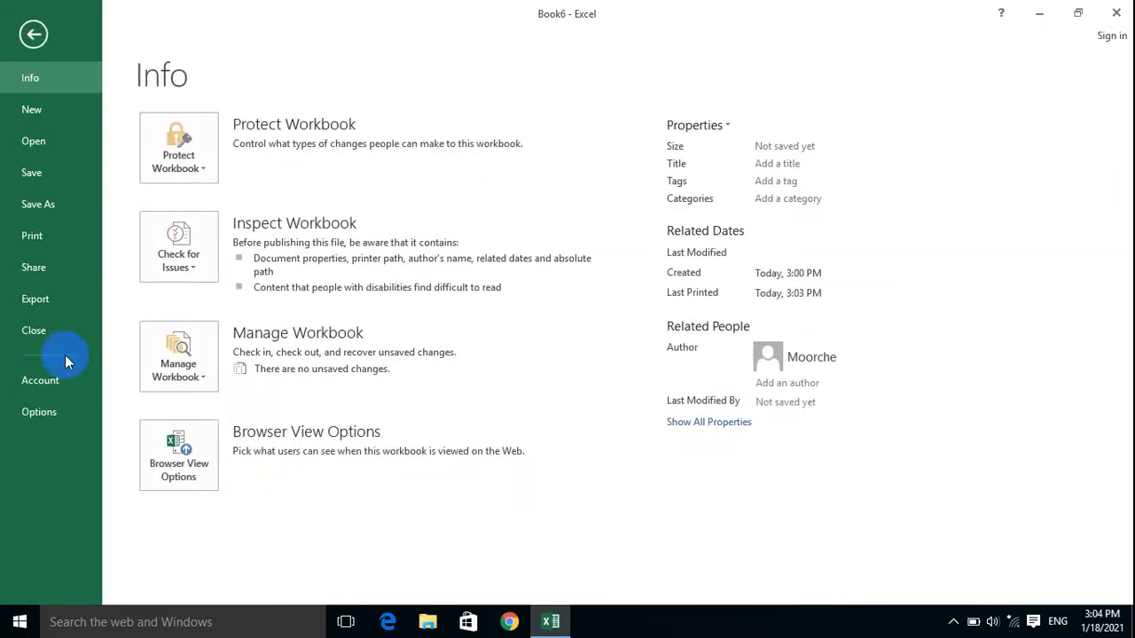
click(38, 247)
click(237, 334)
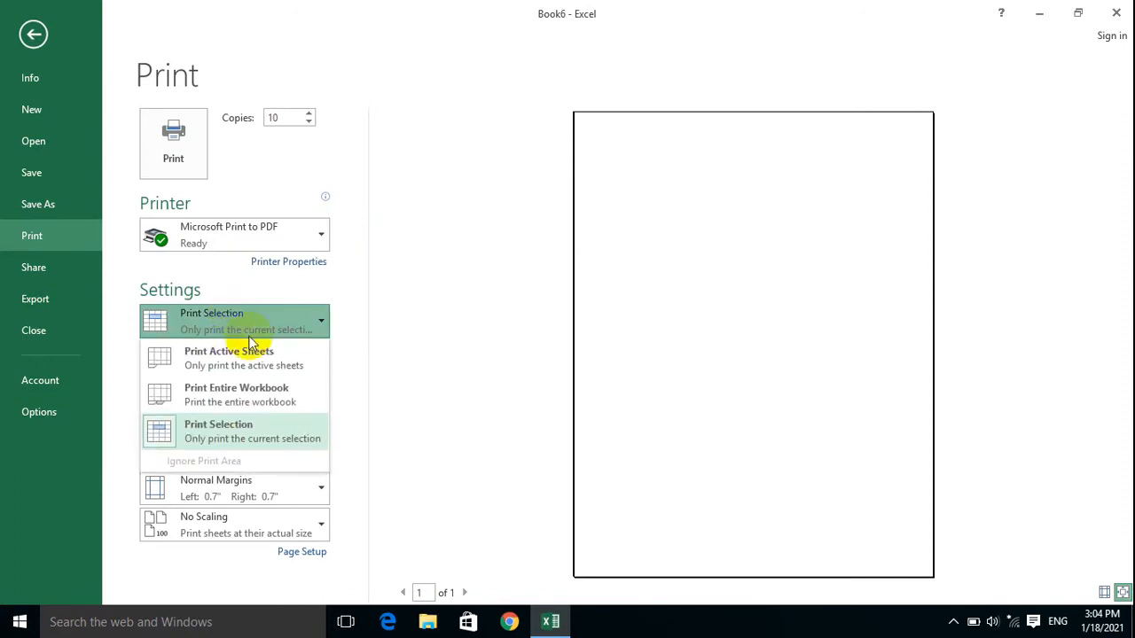
click(226, 441)
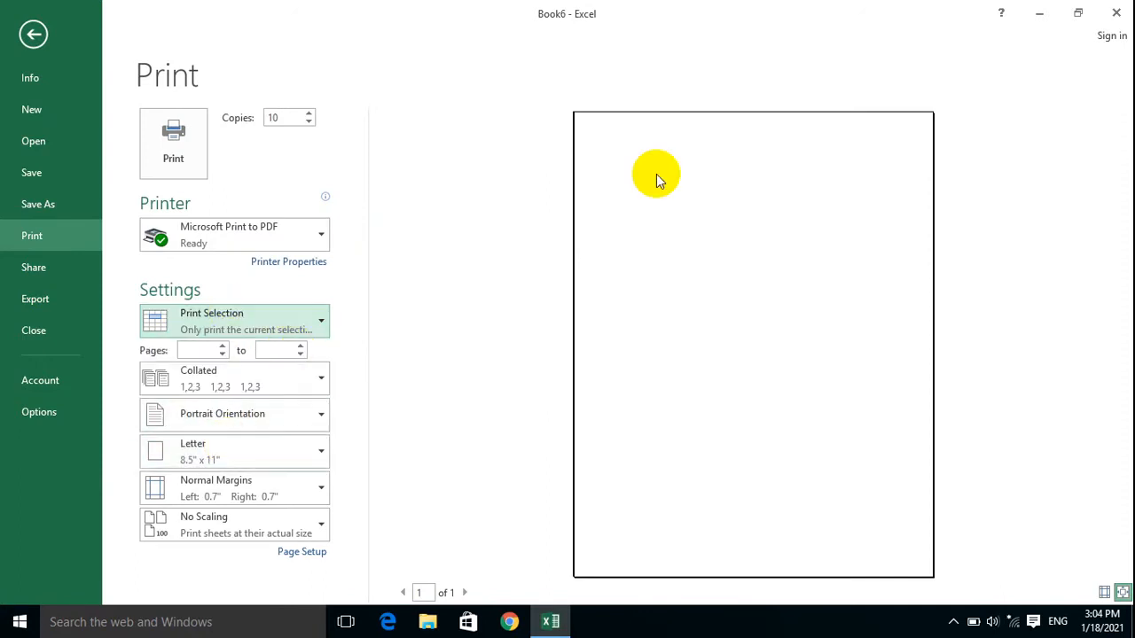
click(30, 34)
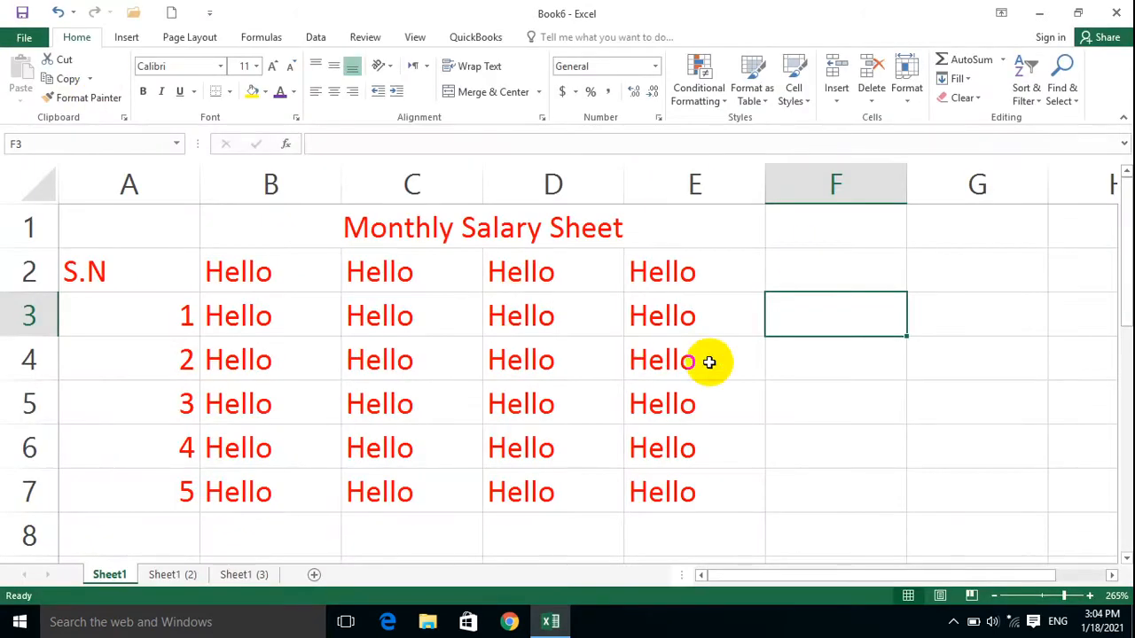
Step: Select the range A1:E4, preview it with Print Selection, and go back to Sheet1 to clear the selection
key(Down)
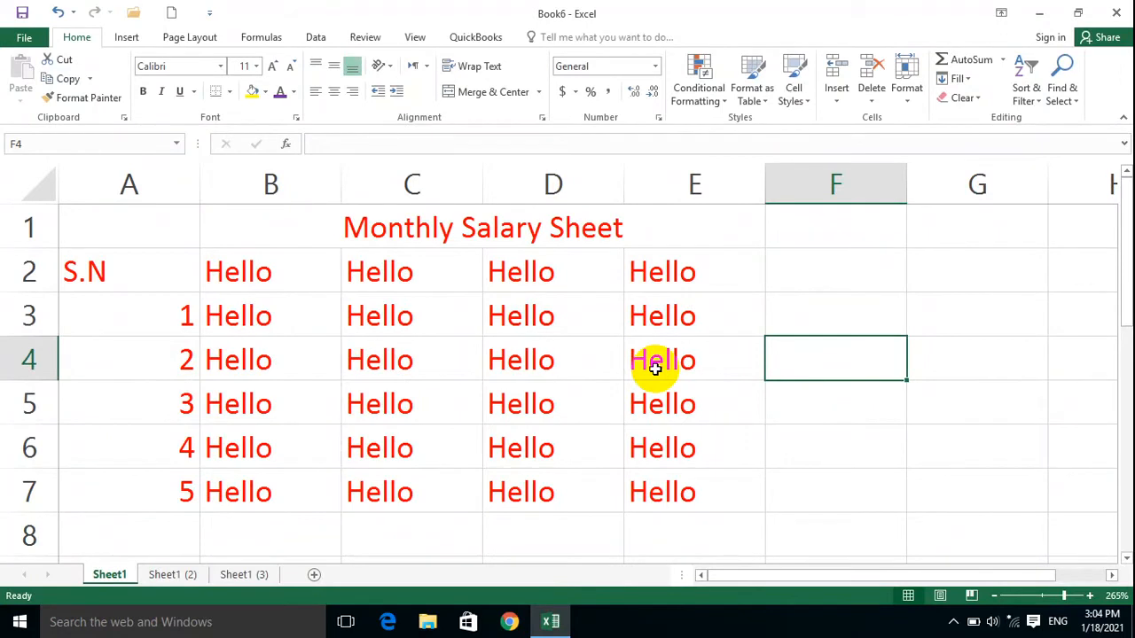
drag(660, 370, 28, 215)
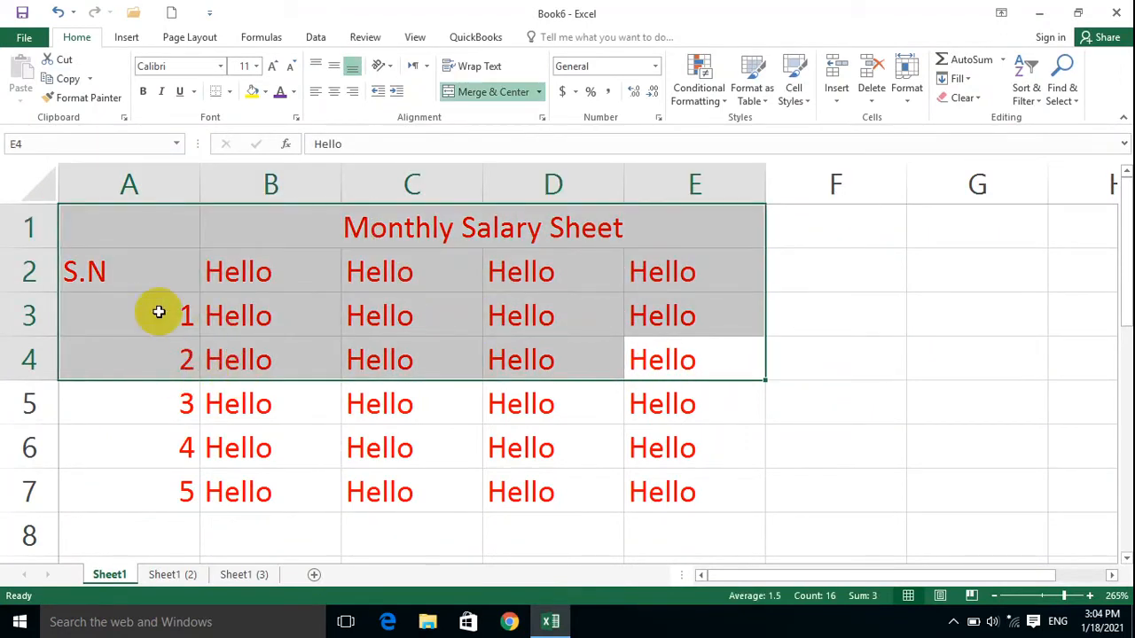
click(24, 37)
click(74, 234)
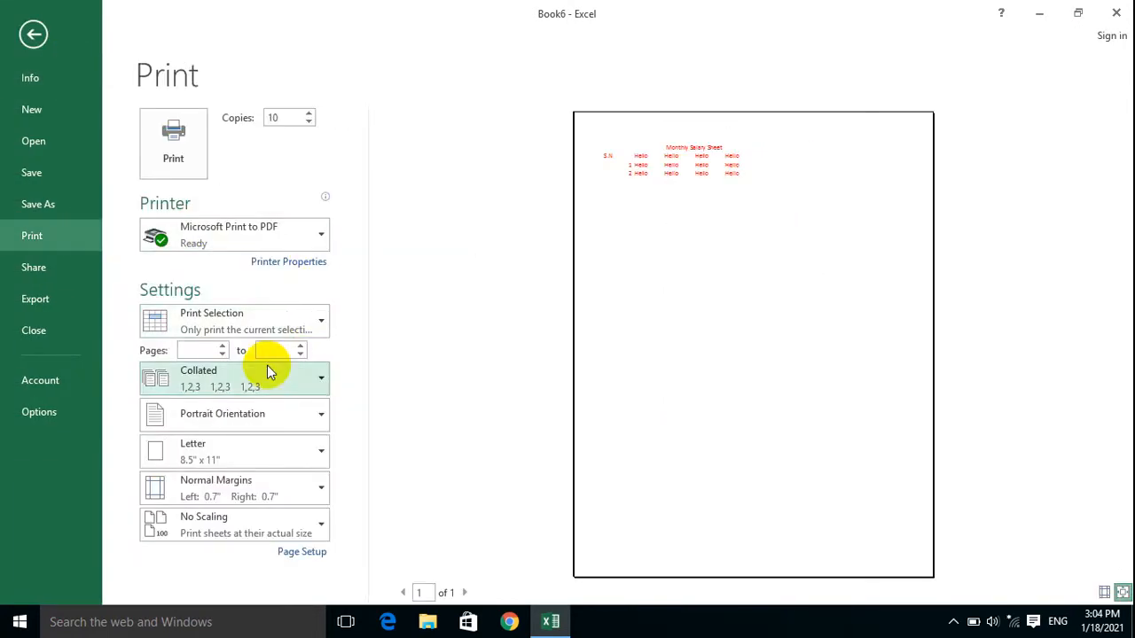
click(266, 319)
click(240, 432)
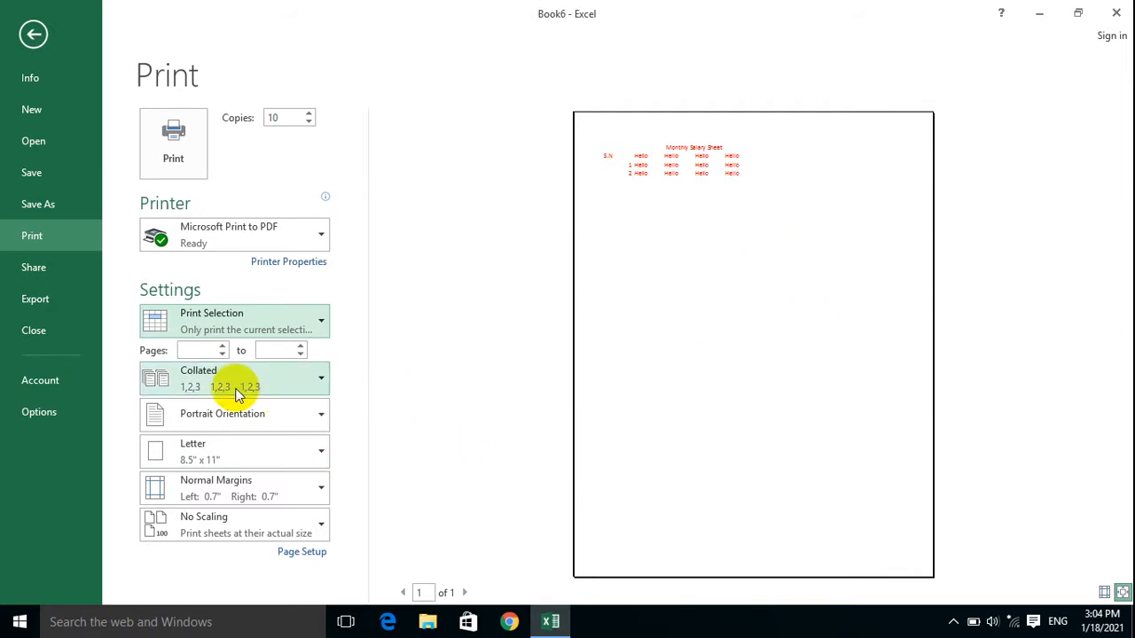
click(254, 323)
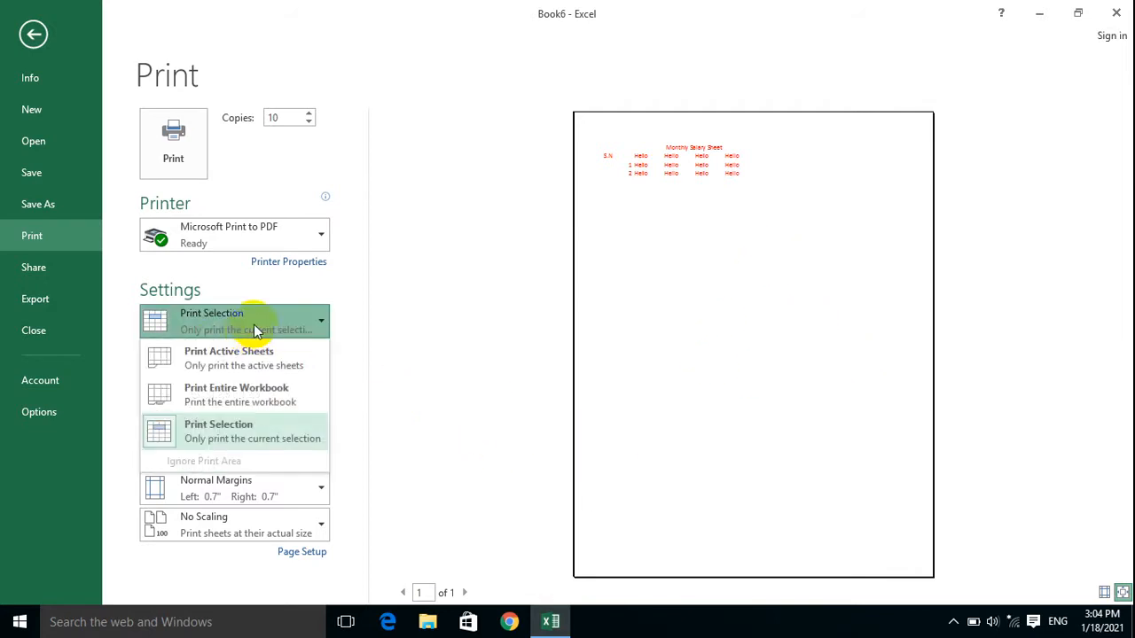
click(253, 329)
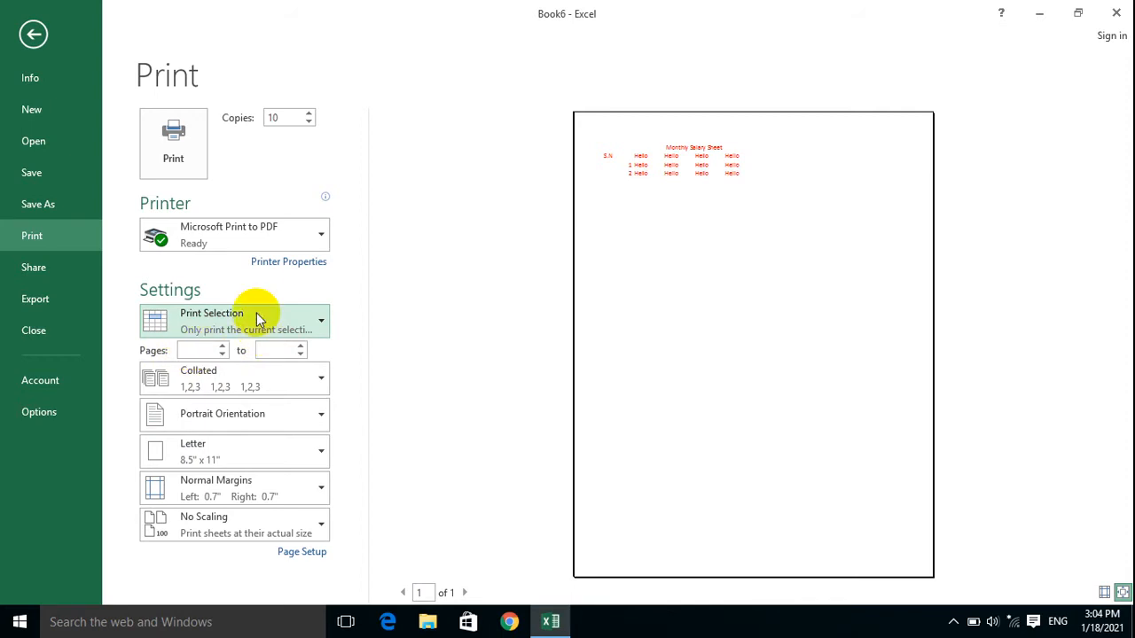
click(34, 36)
click(858, 342)
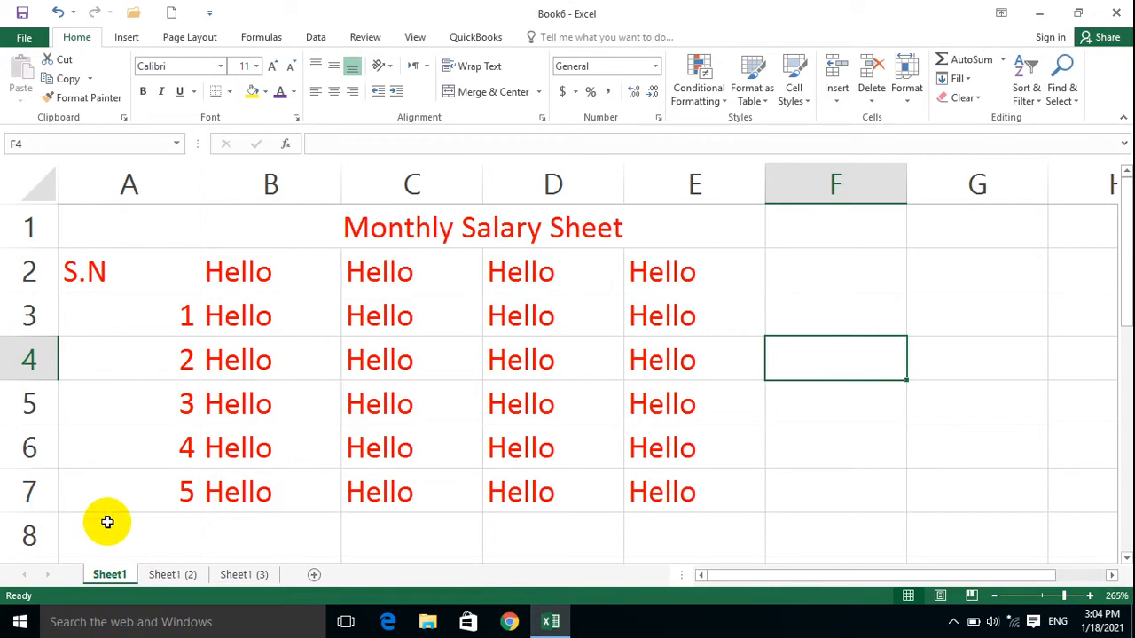
Step: View Sheet1 (2) and Sheet1 (3), and return to Sheet1
click(169, 575)
click(225, 573)
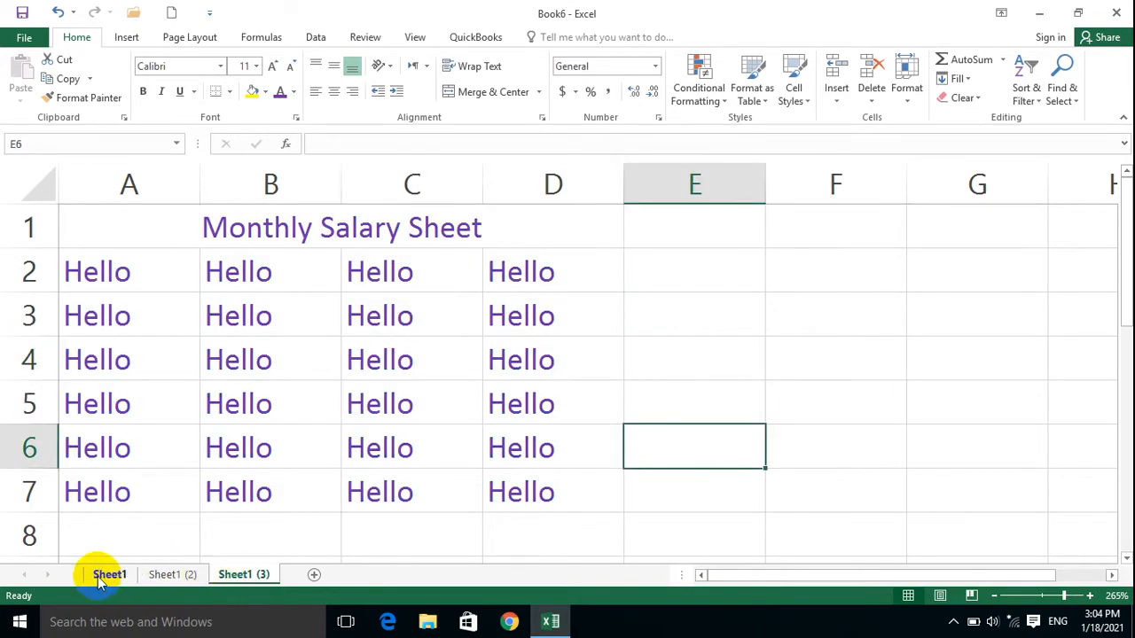
click(102, 574)
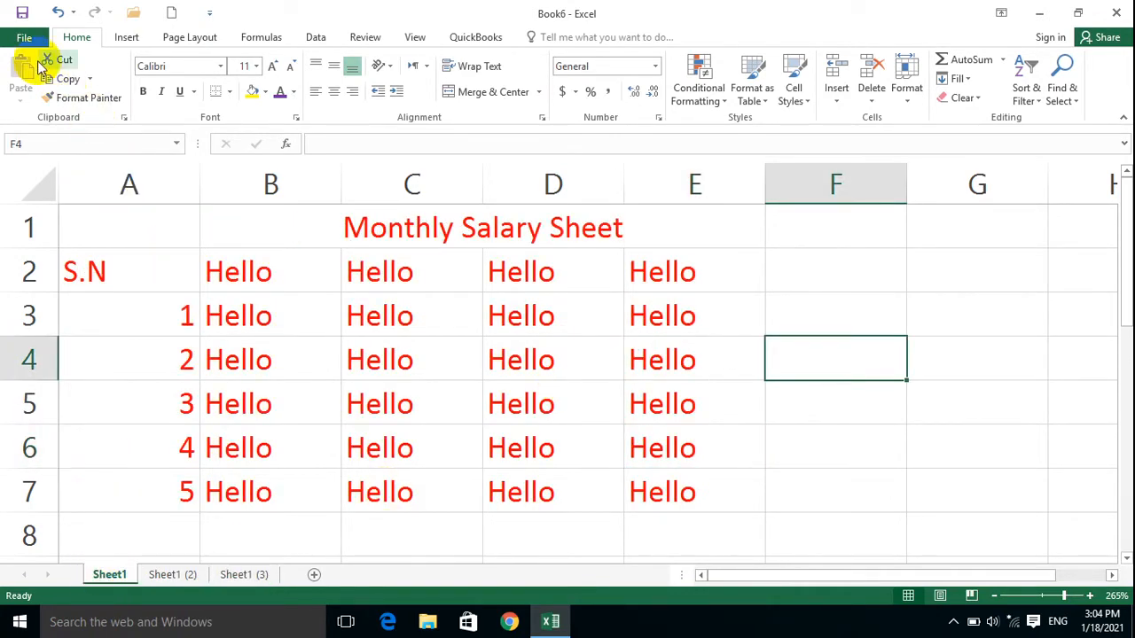
Step: In the print settings, set the page range to 1 to 2 and the print scope to Print Active Sheets
click(24, 37)
click(36, 243)
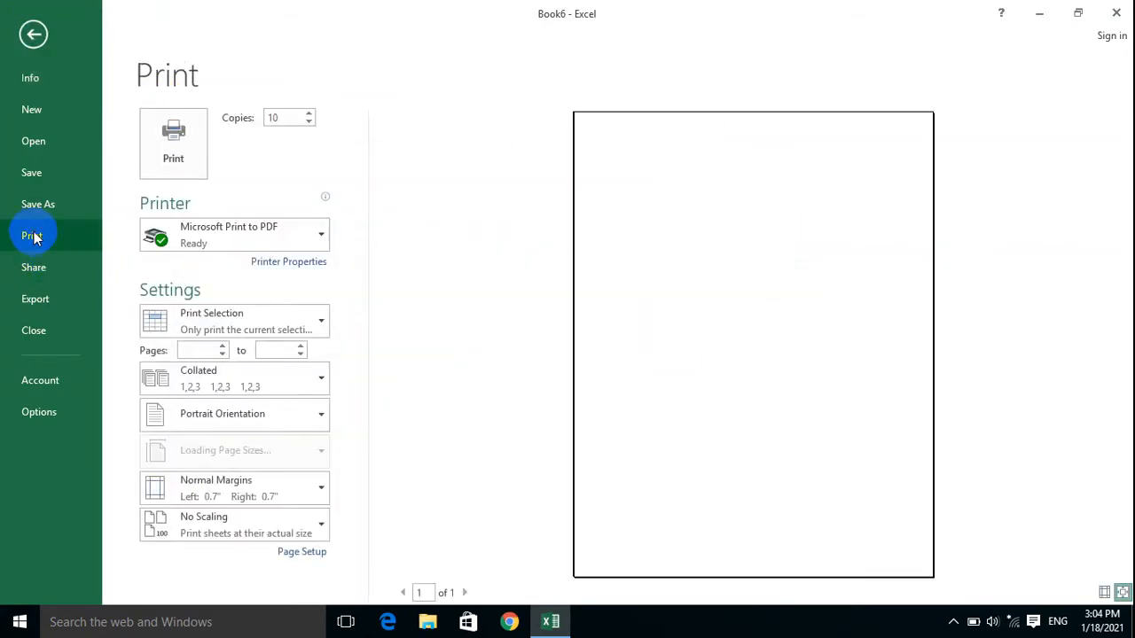
click(197, 349)
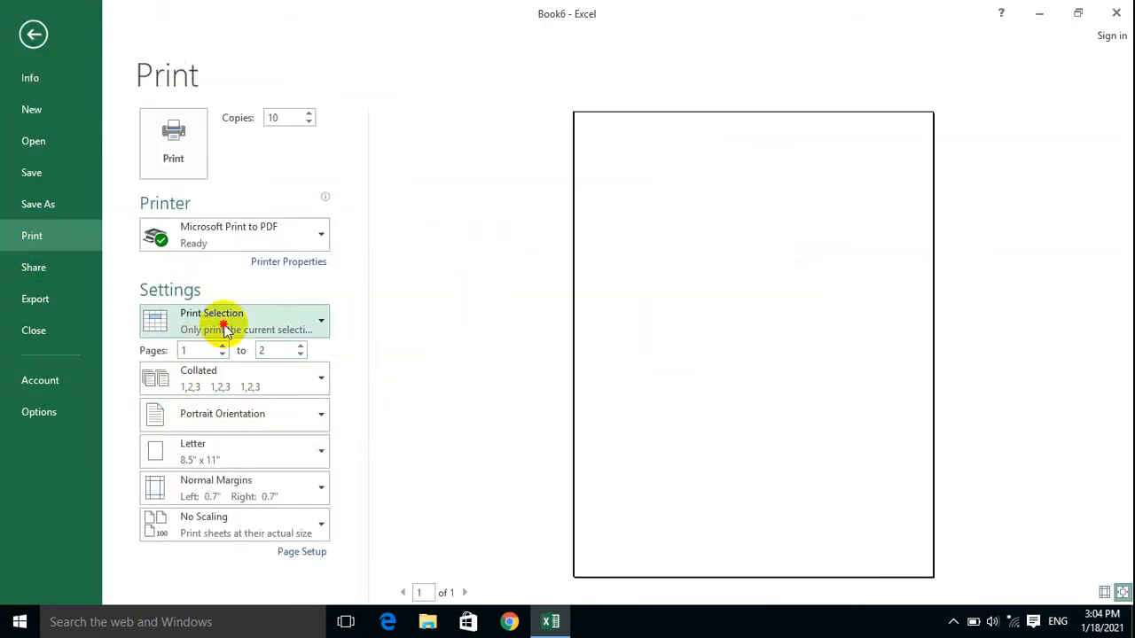
click(226, 328)
click(225, 328)
click(225, 328)
click(225, 328)
click(226, 328)
click(225, 348)
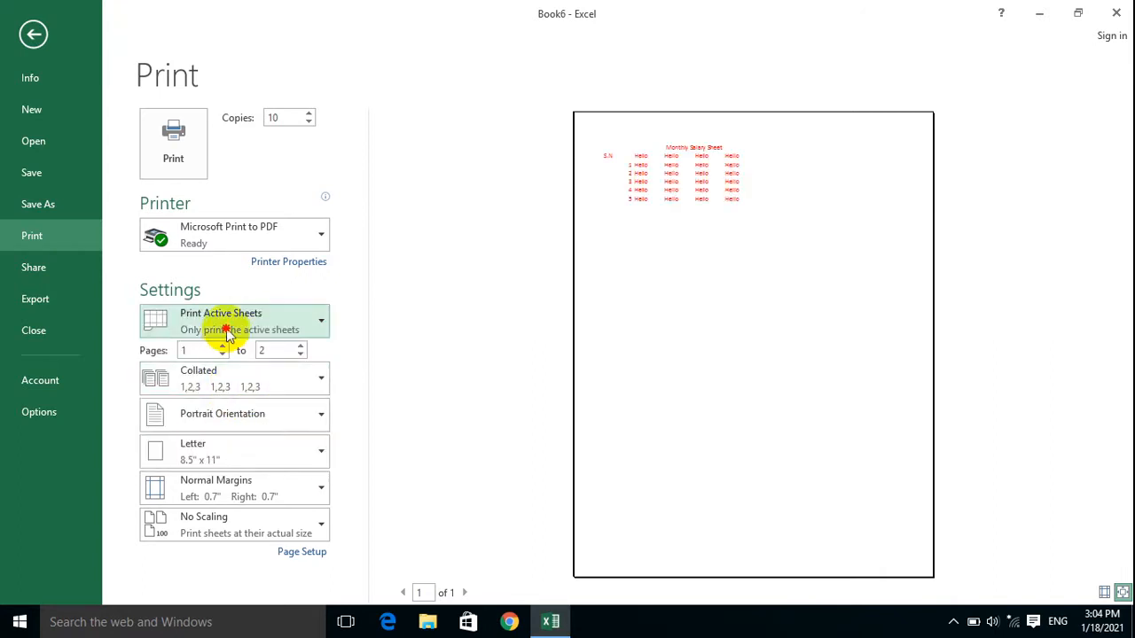
Step: Set the print scope to Print Entire Workbook, preview through page 3, and return to Sheet1 with cell F5 selected
click(222, 329)
click(232, 390)
click(196, 350)
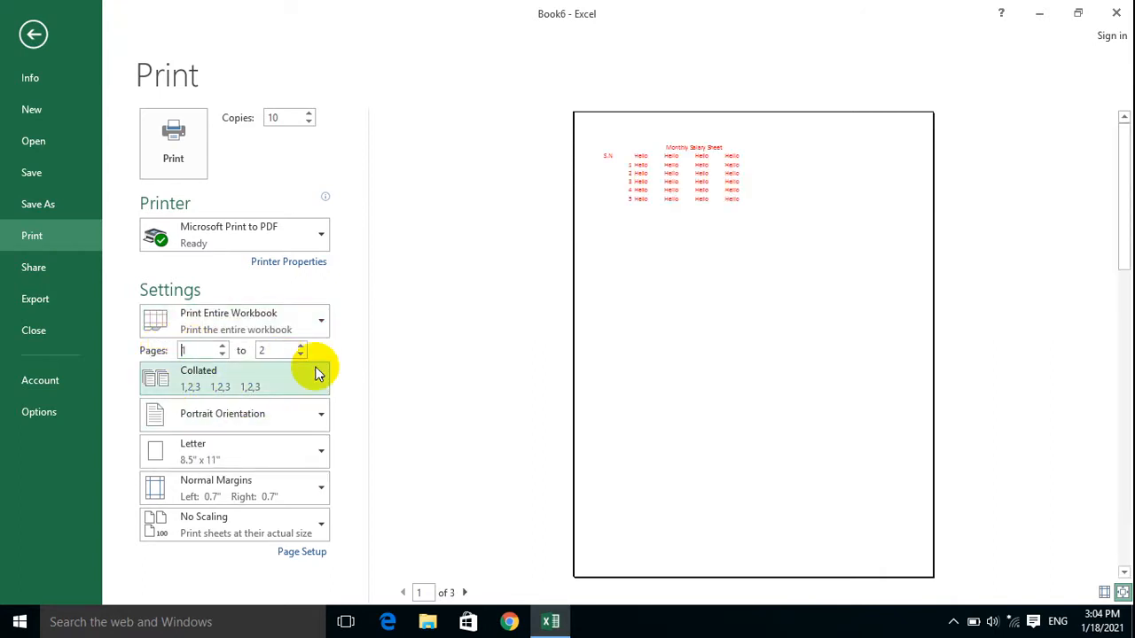
click(463, 593)
click(463, 594)
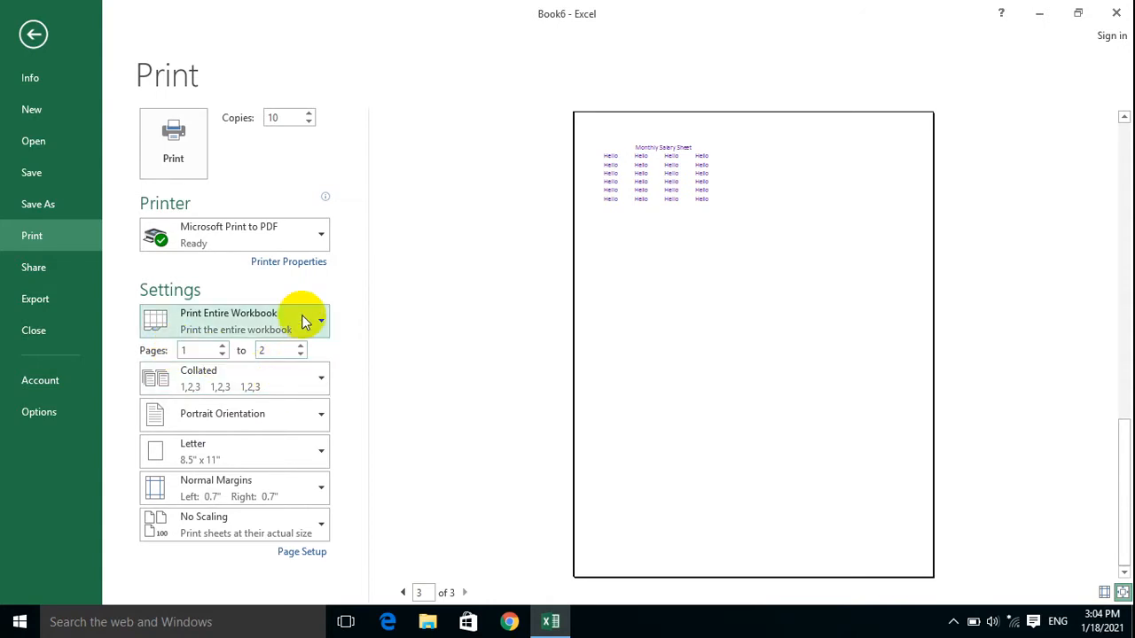
click(33, 34)
click(617, 404)
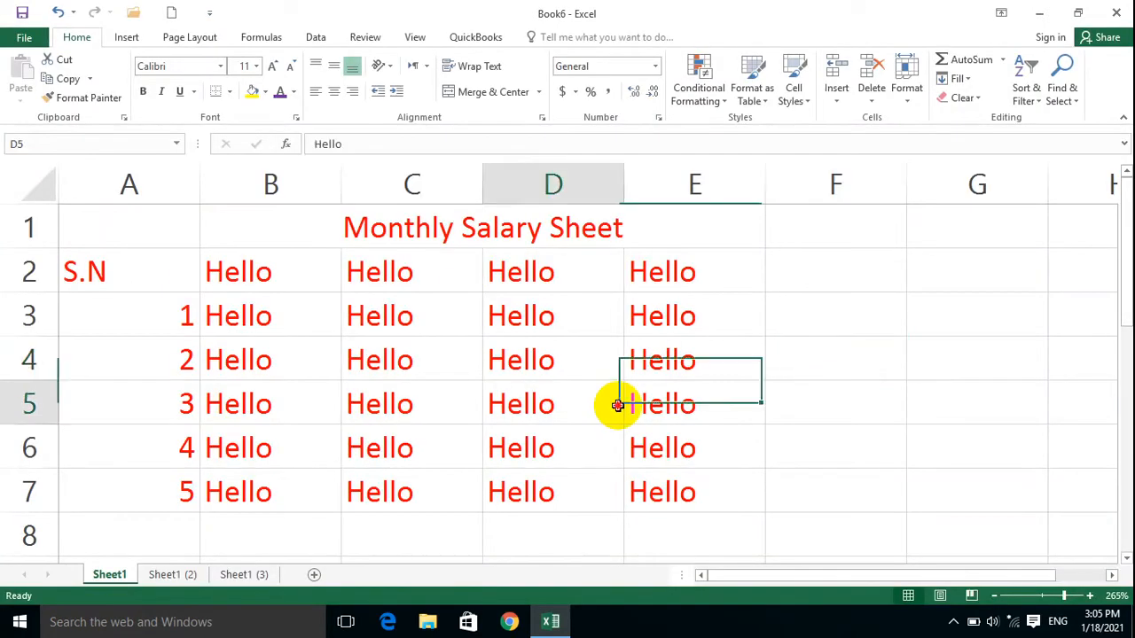
click(782, 397)
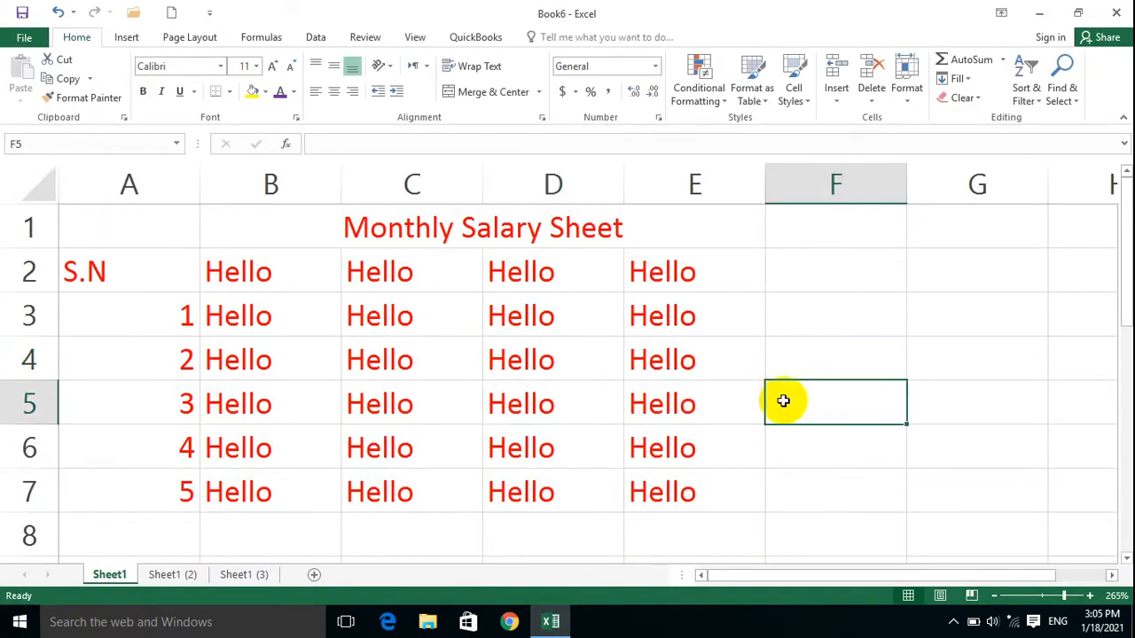
Step: Copy the salary table A1:E7 on Sheet1 and look for empty rows beneath it
drag(654, 494, 8, 203)
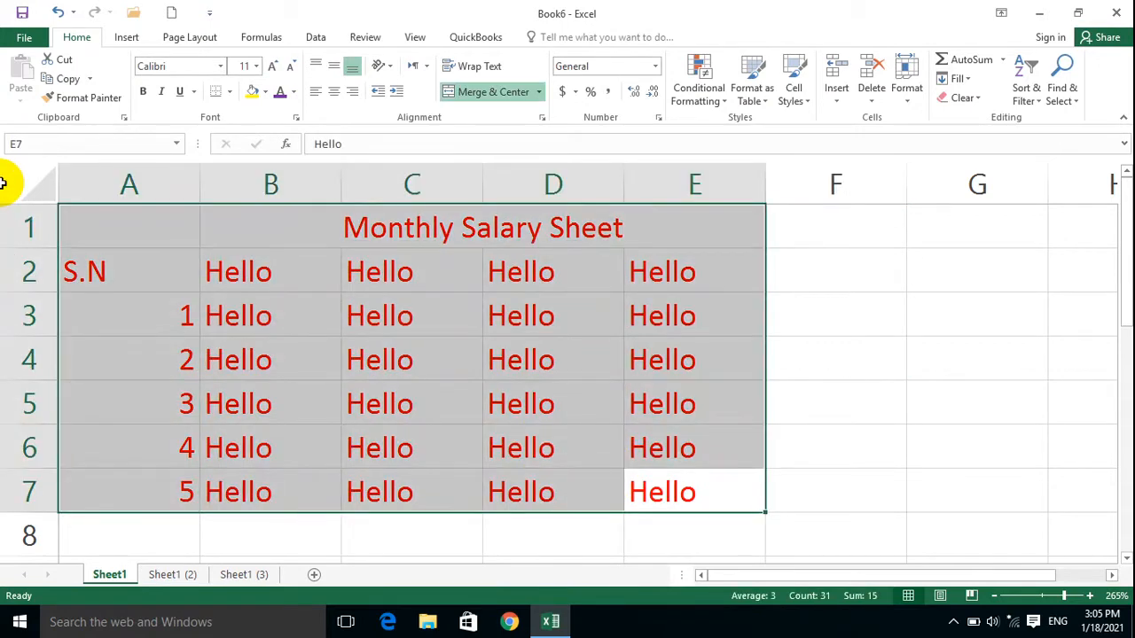
key(ctrl+c)
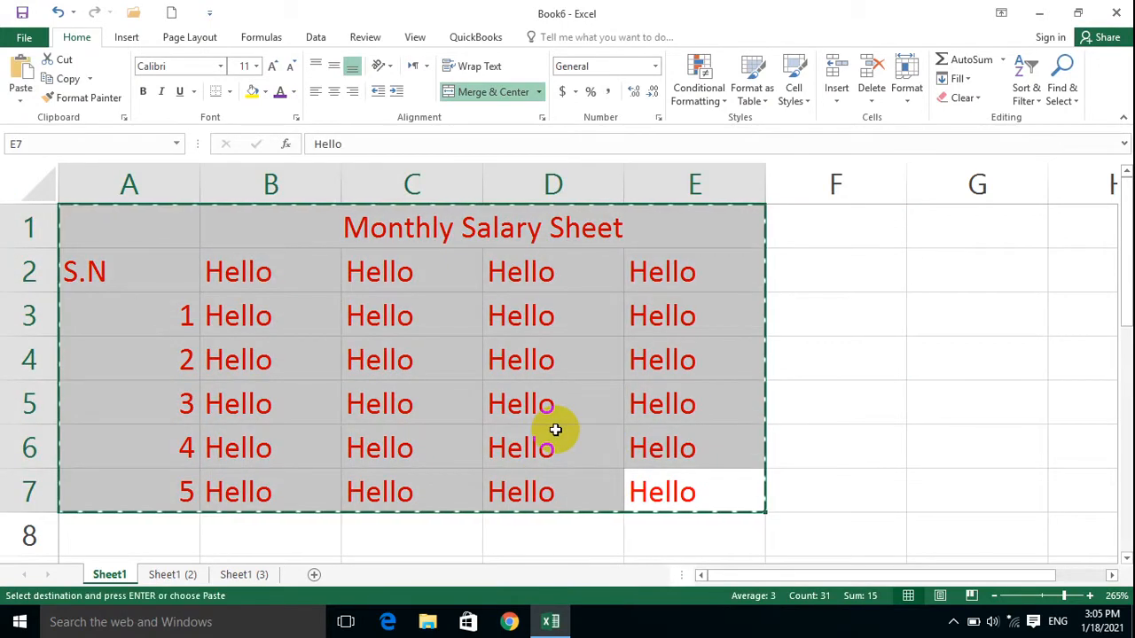
scroll(557, 461, down, 5)
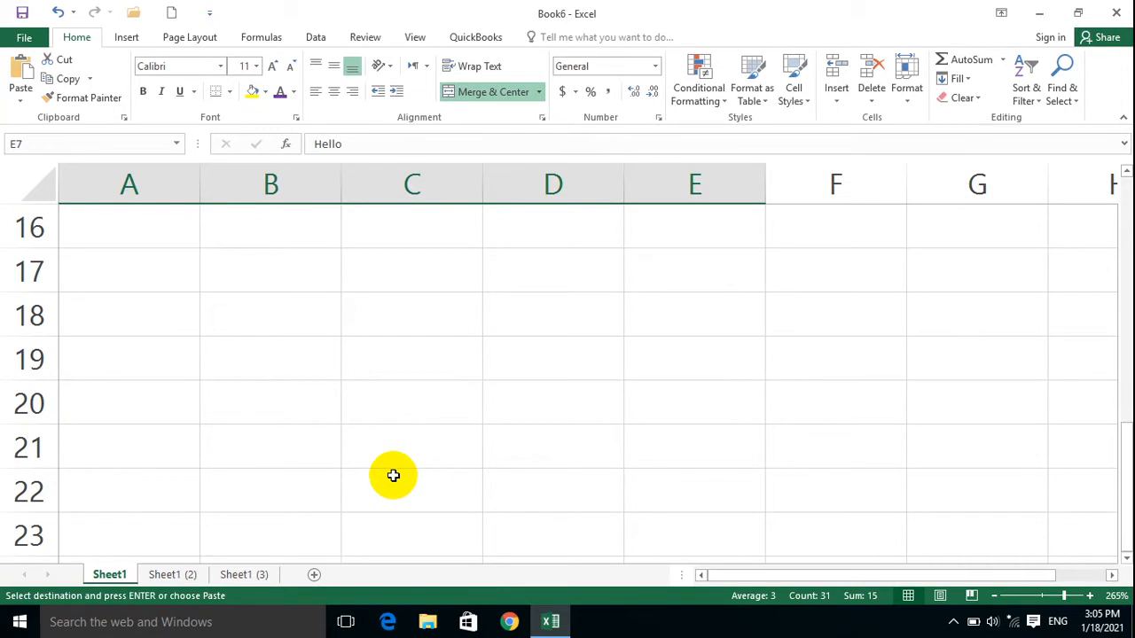
scroll(395, 466, up, 2)
scroll(351, 443, down, 2)
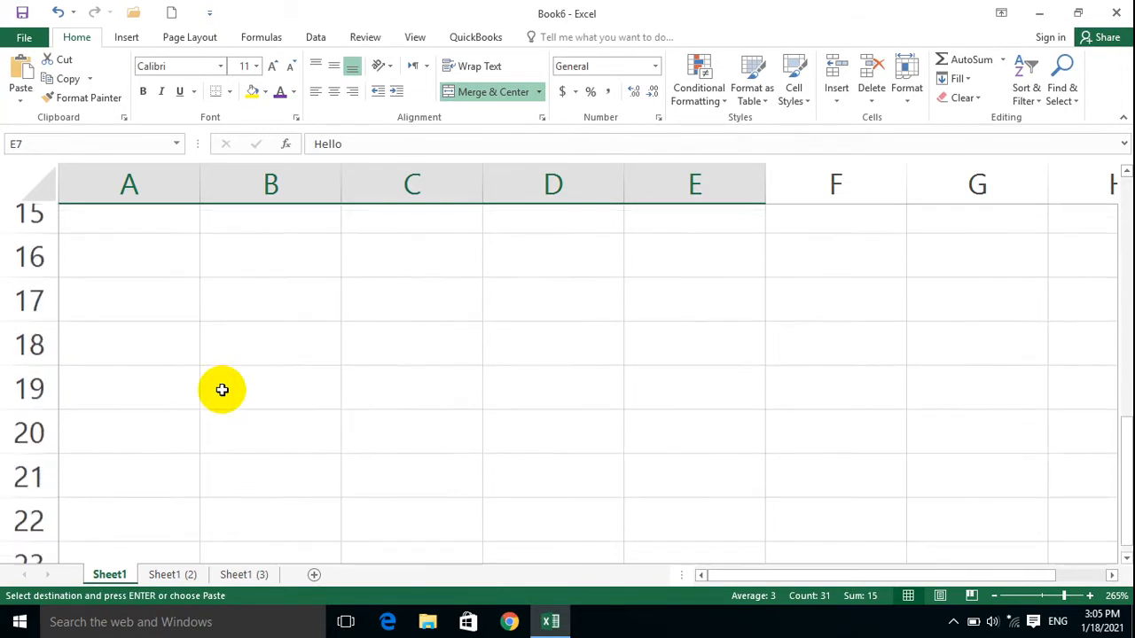
click(148, 254)
scroll(269, 355, up, 5)
scroll(269, 355, down, 2)
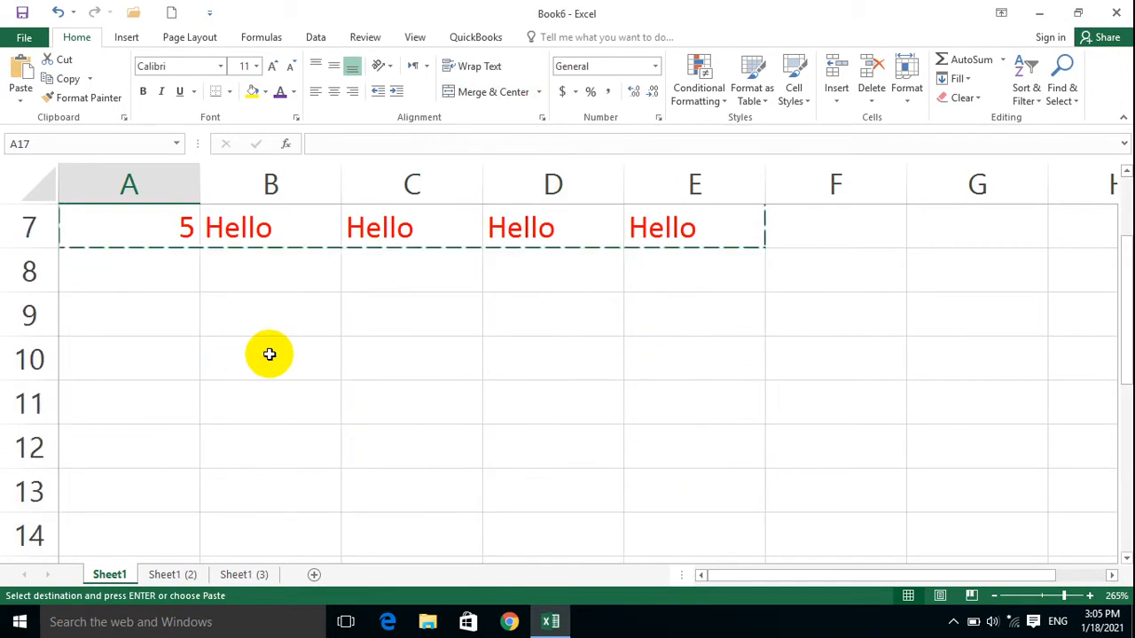
click(370, 307)
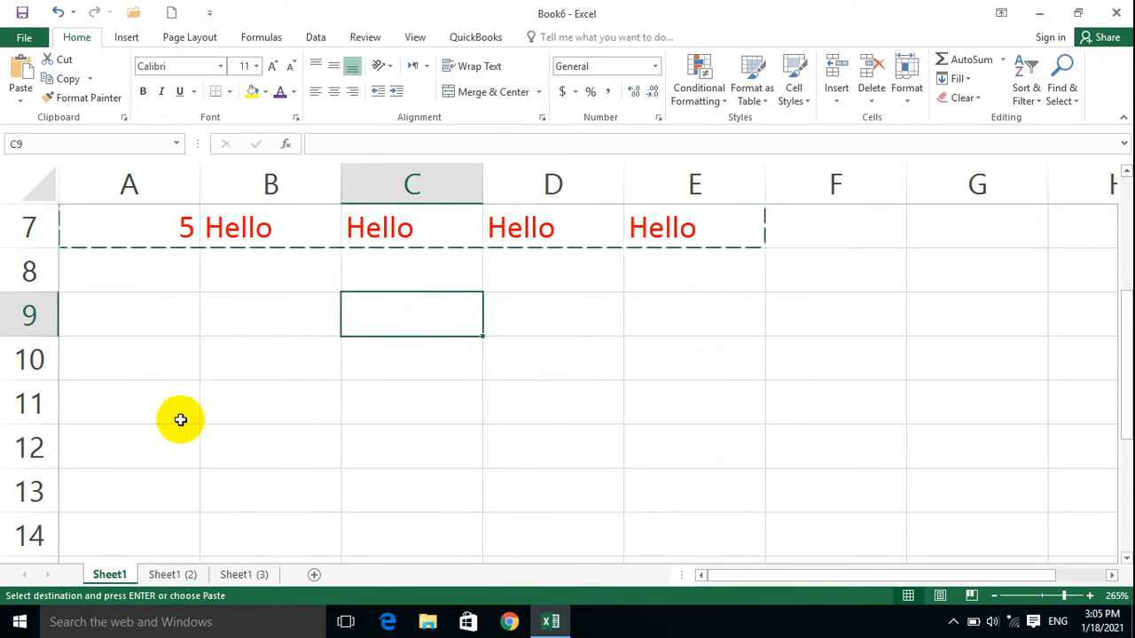
scroll(195, 417, up, 2)
Step: Switch Sheet1 to Page Break Preview and paste the copied table at A35
click(971, 597)
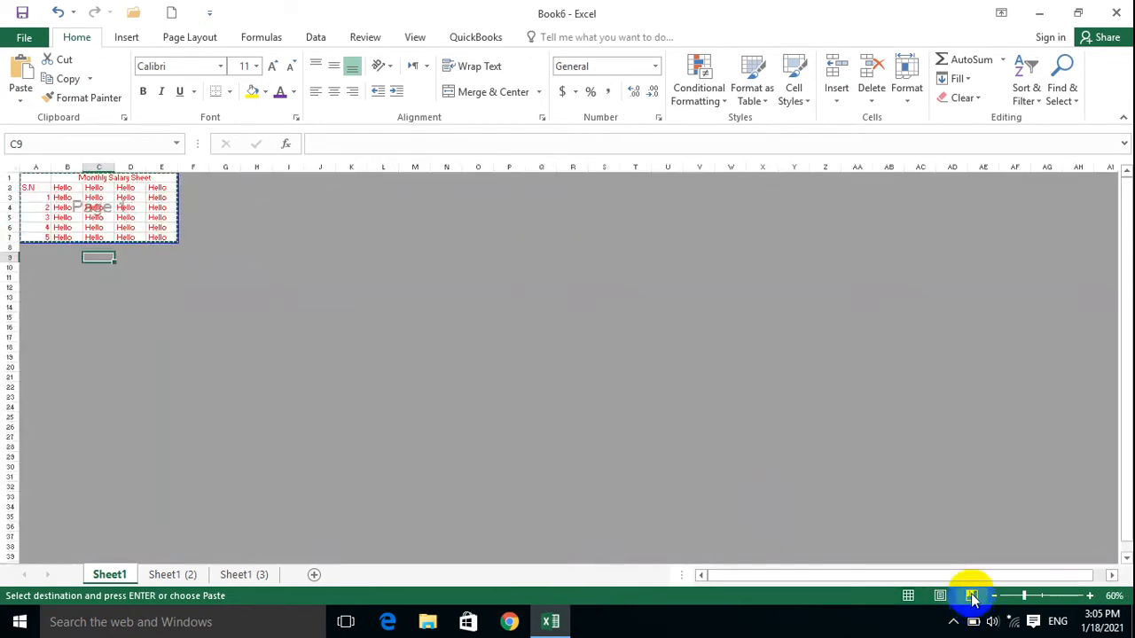
scroll(39, 431, down, 5)
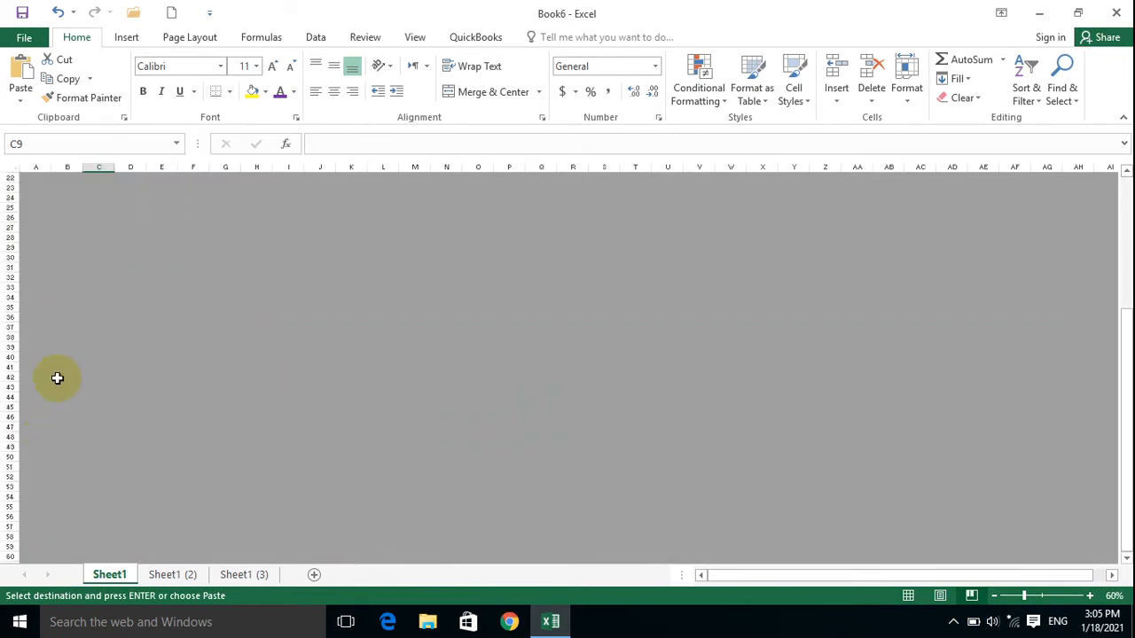
click(20, 307)
key(ctrl+v)
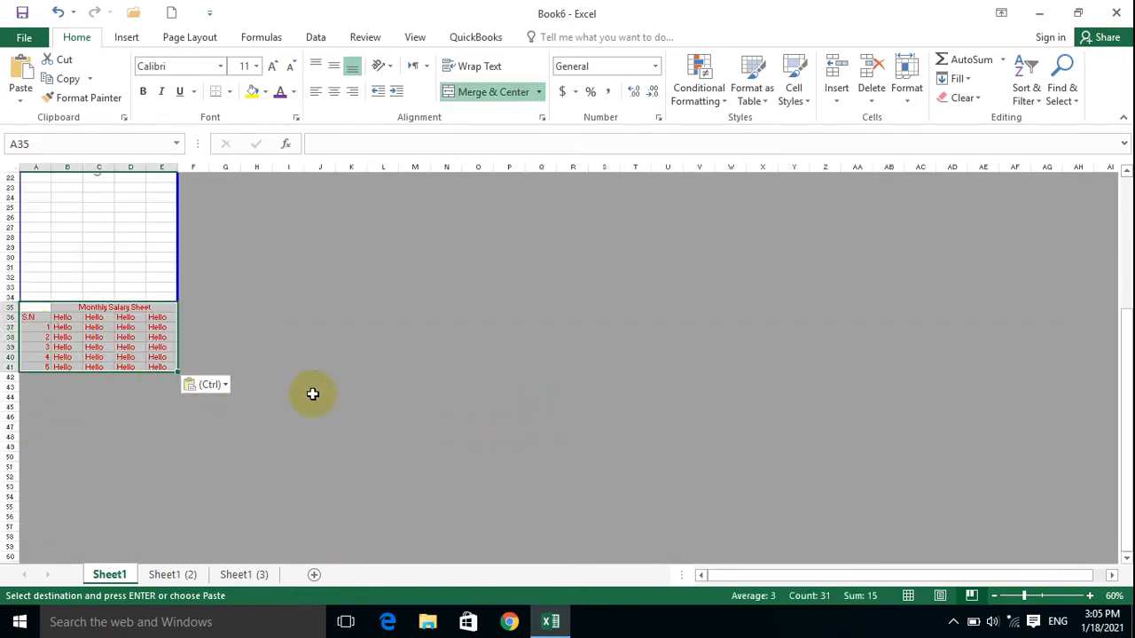
scroll(313, 355, up, 6)
click(314, 312)
Step: Paste two more copies of the salary table, at A46 and A144, to extend Sheet1 over more pages
scroll(68, 393, down, 6)
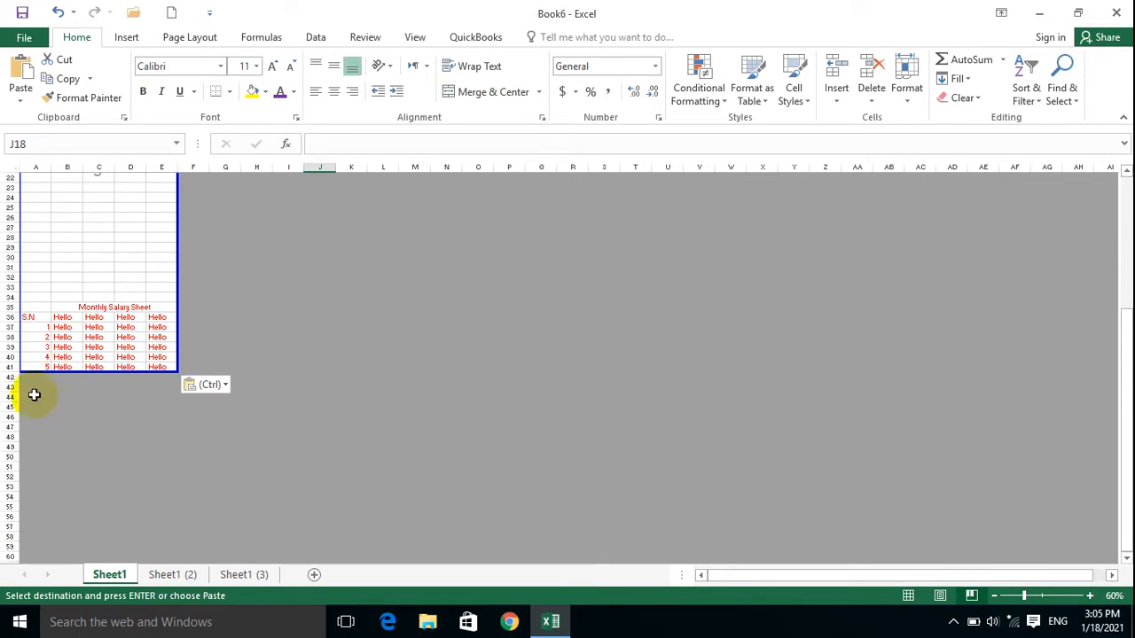
scroll(31, 457, down, 2)
click(38, 355)
key(ctrl+v)
scroll(38, 418, down, 1)
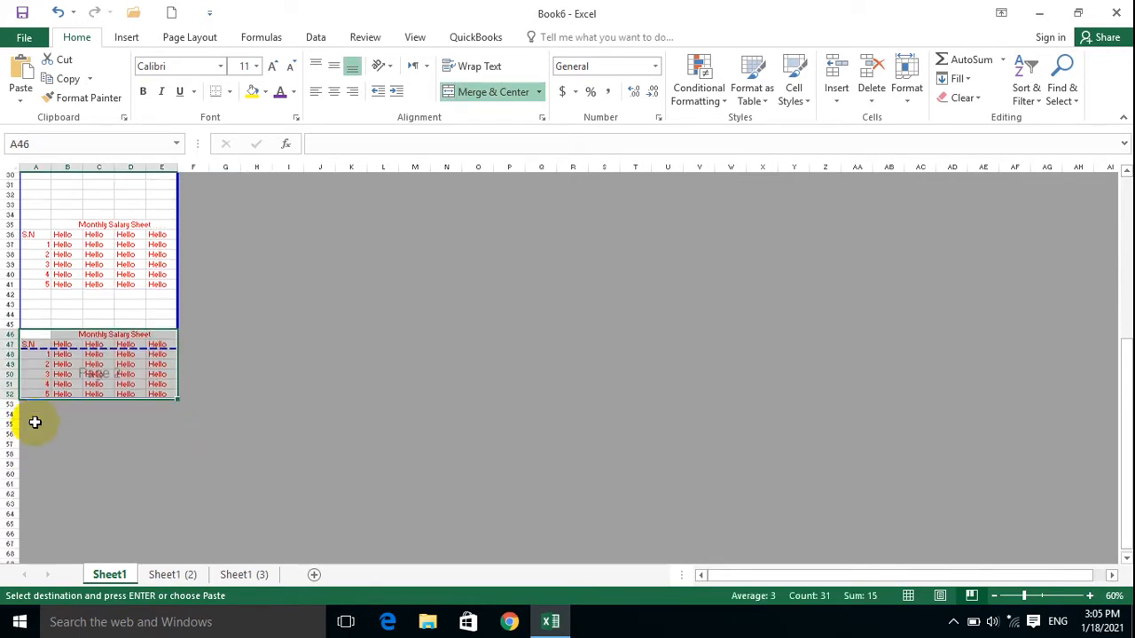
click(36, 398)
scroll(40, 434, down, 20)
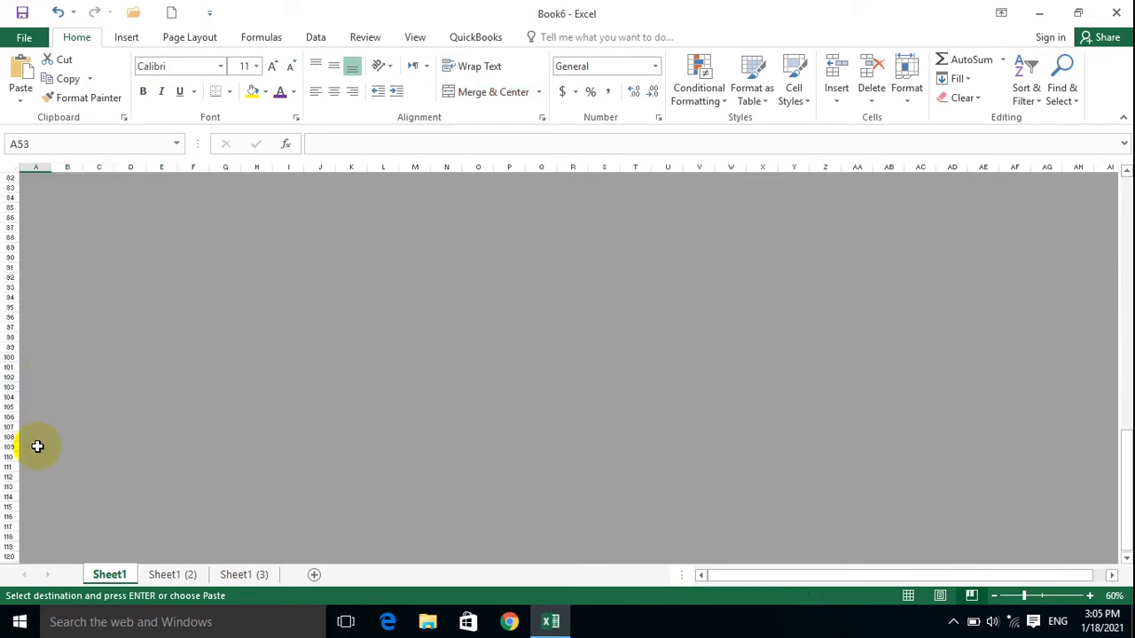
key(ctrl+v)
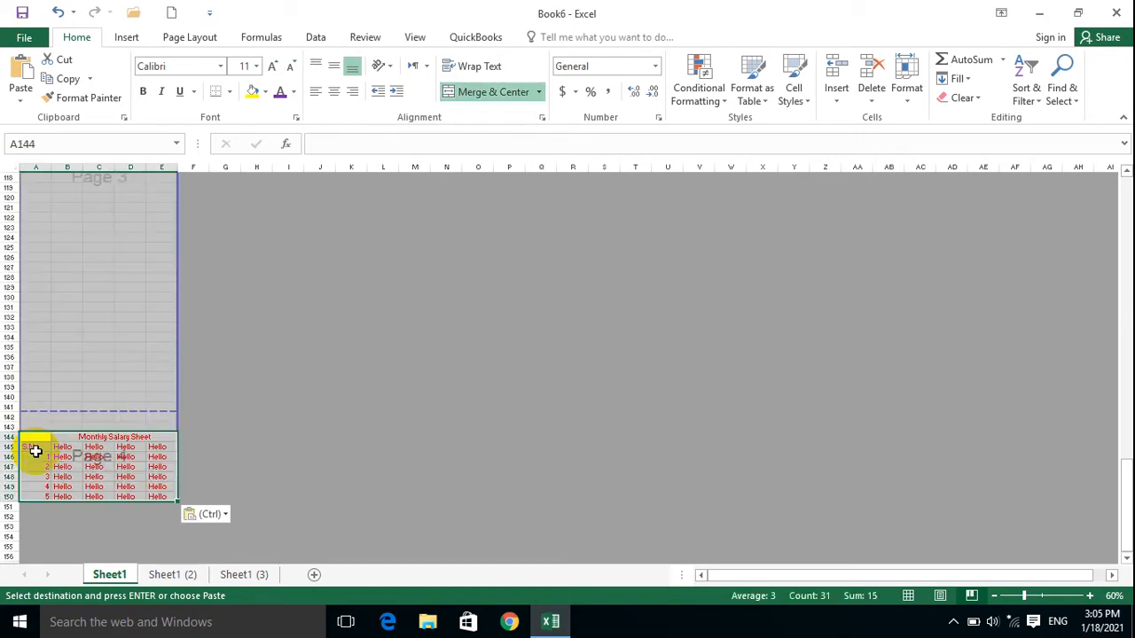
Step: Preview the entire workbook's printout through page 6, and go back to Sheet1 to look at its page areas
click(287, 367)
key(ctrl+p)
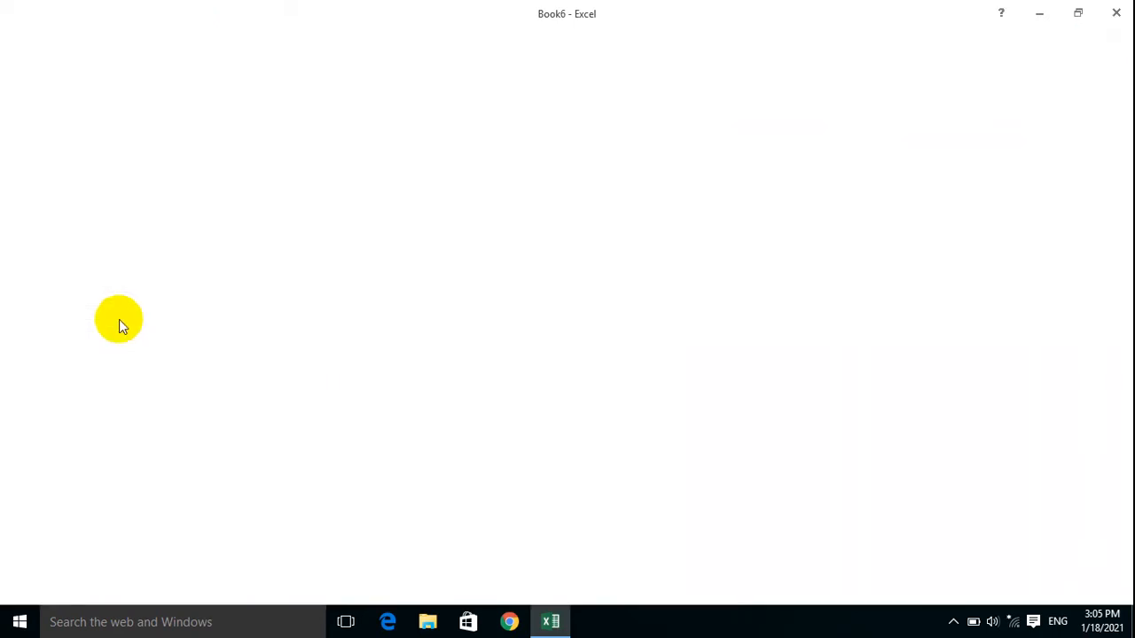
click(464, 592)
click(467, 591)
click(466, 592)
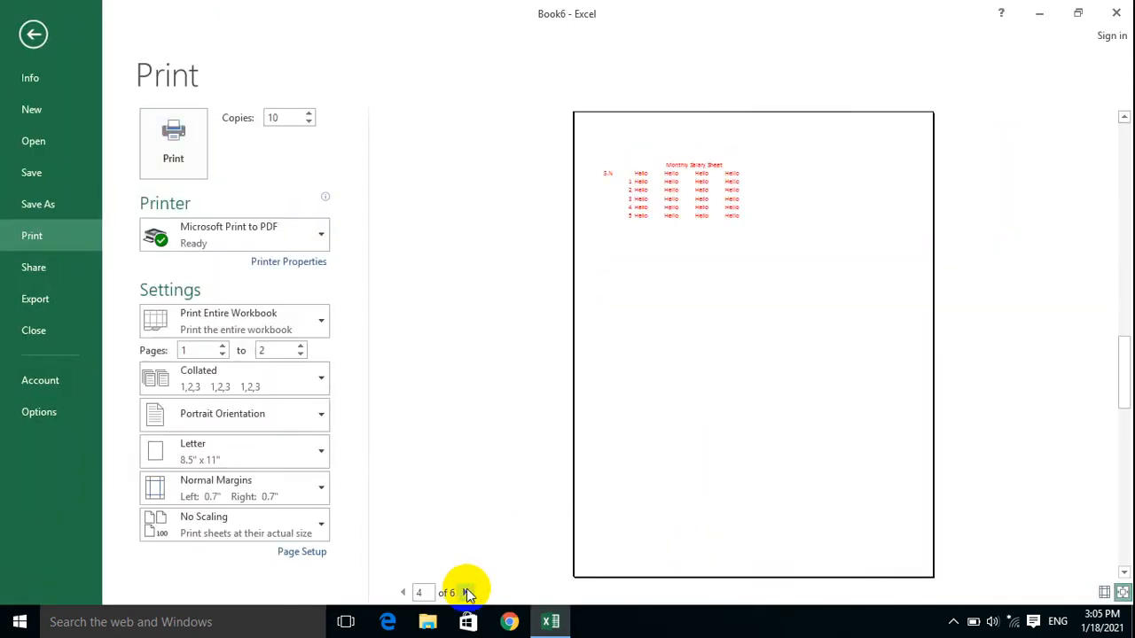
click(466, 592)
click(467, 592)
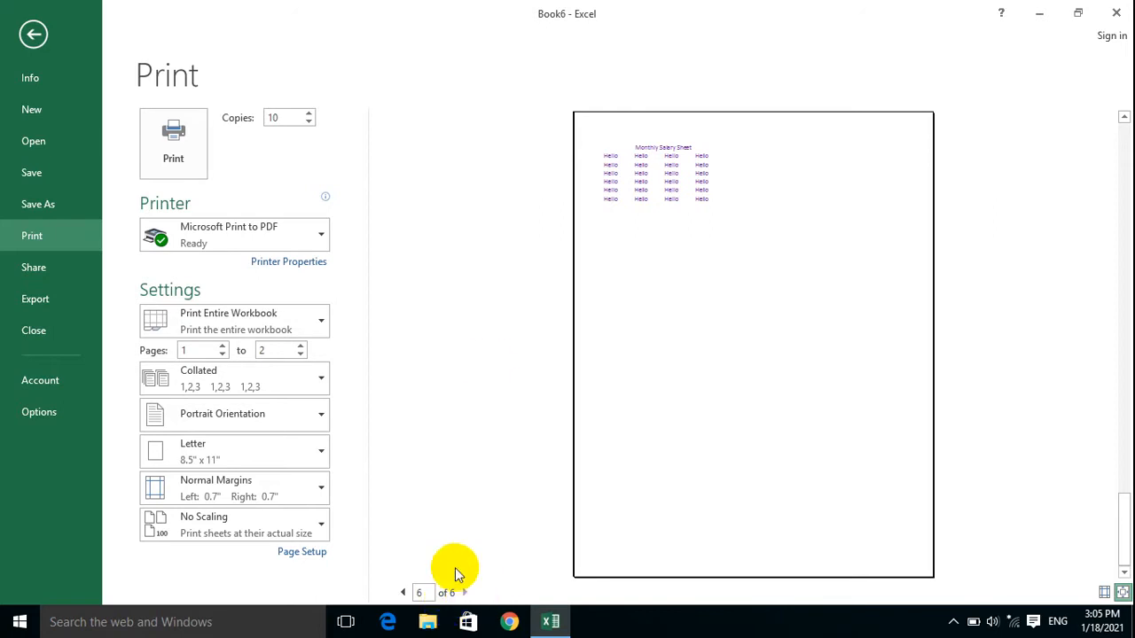
click(34, 34)
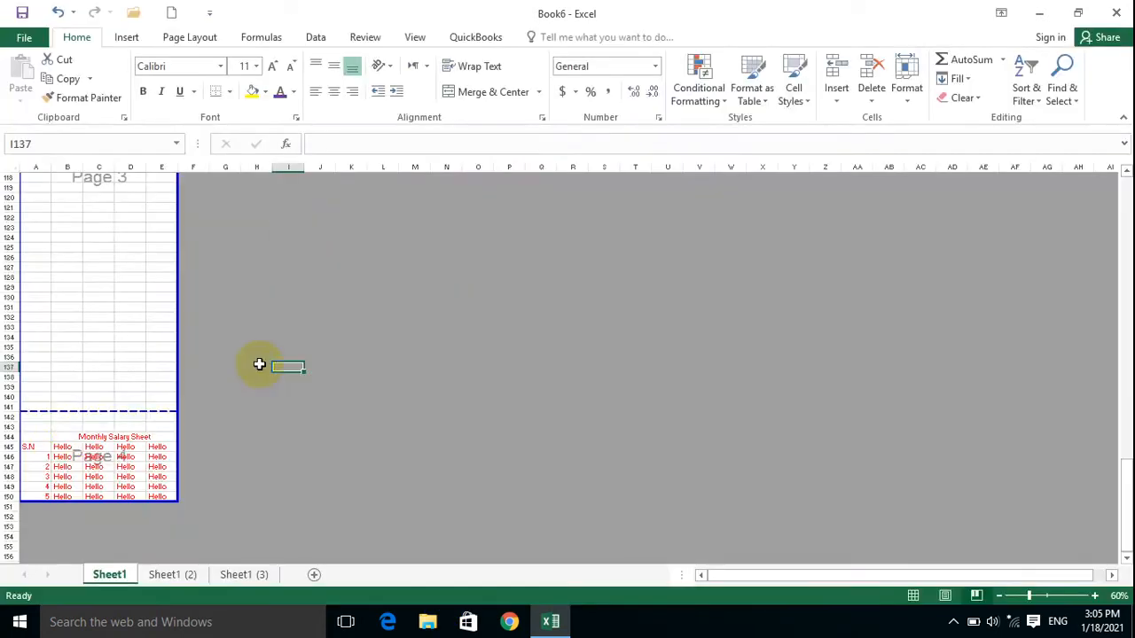
click(319, 388)
click(129, 317)
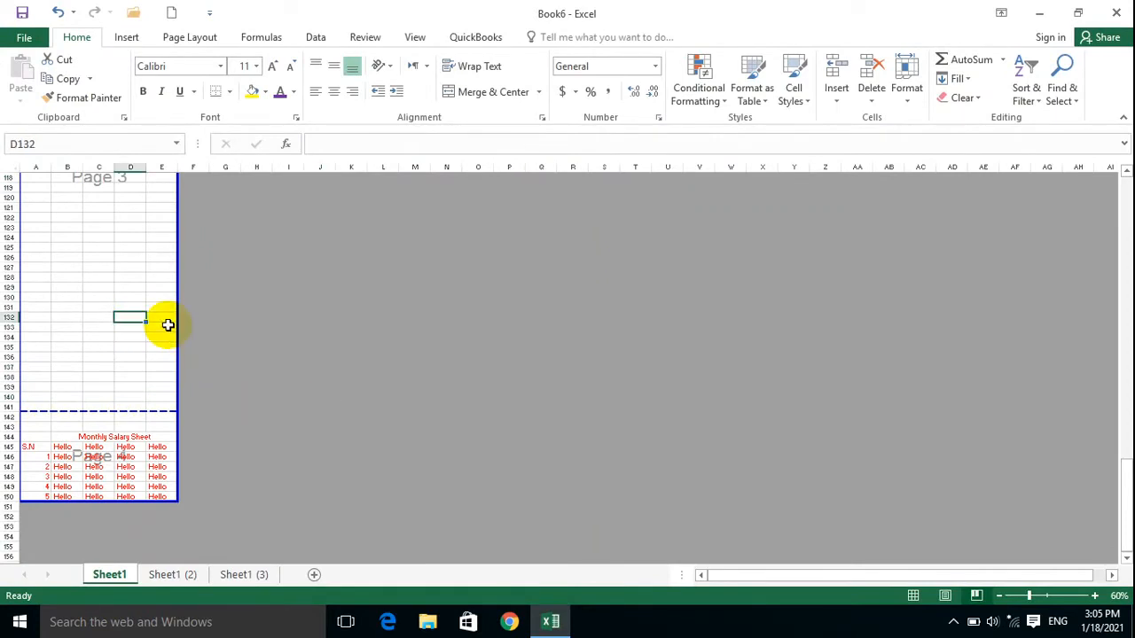
ctrl+scroll(178, 321, up, 3)
scroll(208, 349, up, 10)
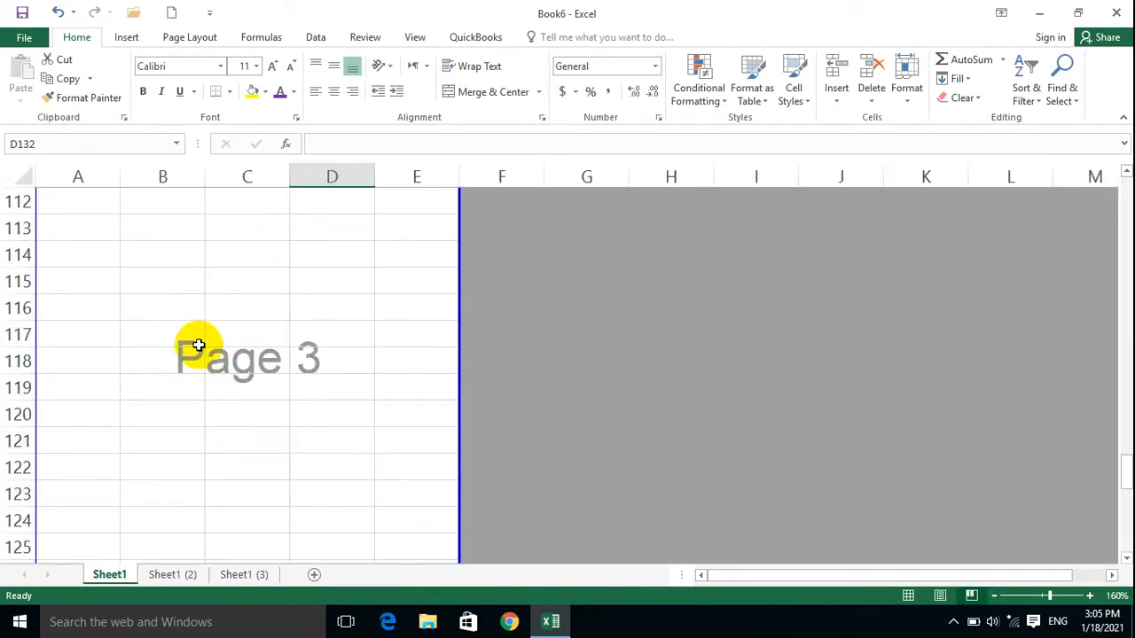
Step: In the print settings, try the page range 1 to 3, and set it to 4 to 6
key(ctrl+p)
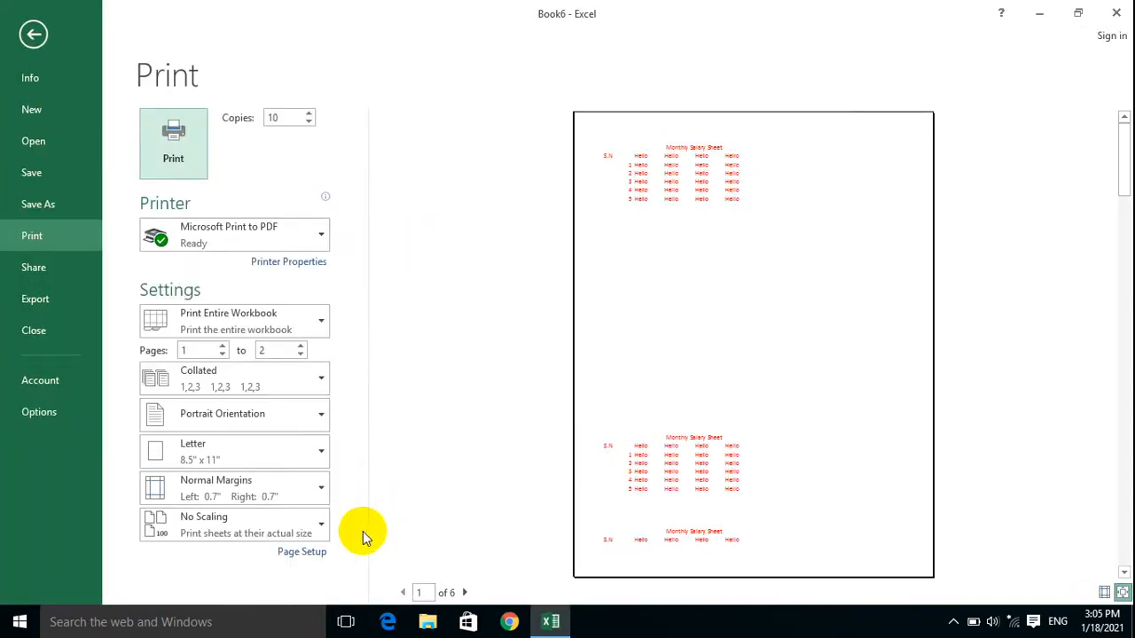
click(179, 349)
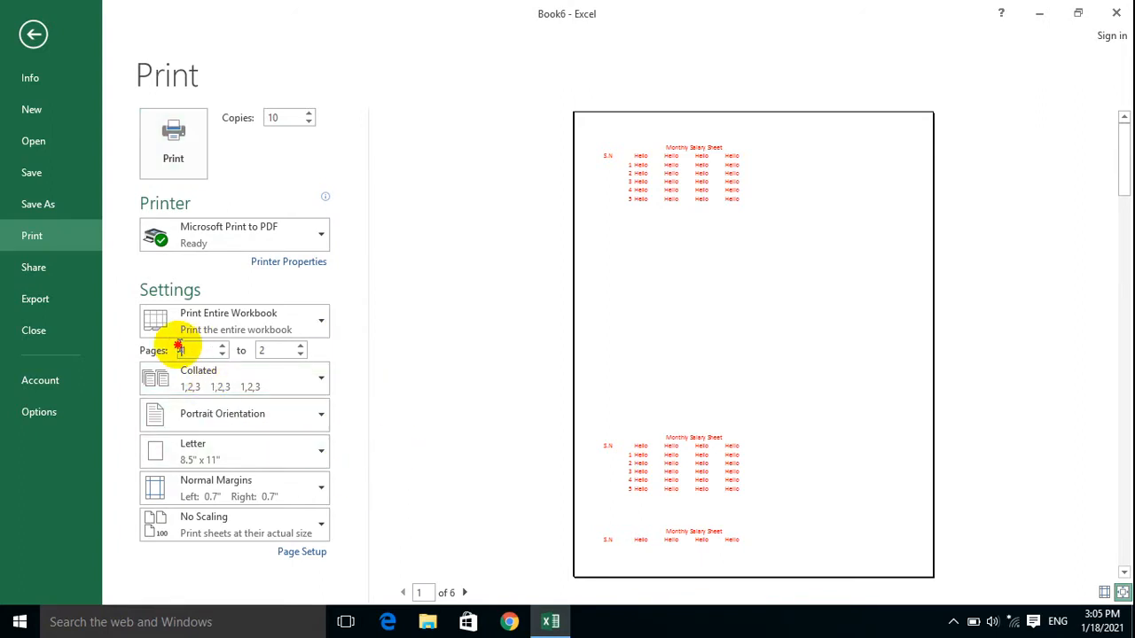
click(193, 347)
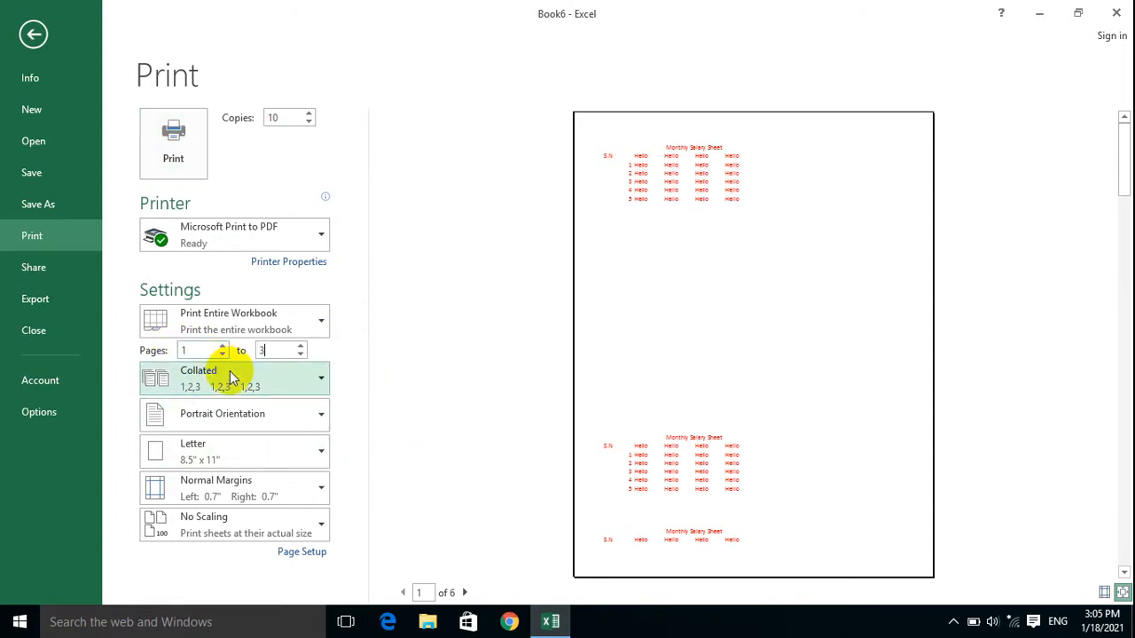
key(Tab)
click(202, 350)
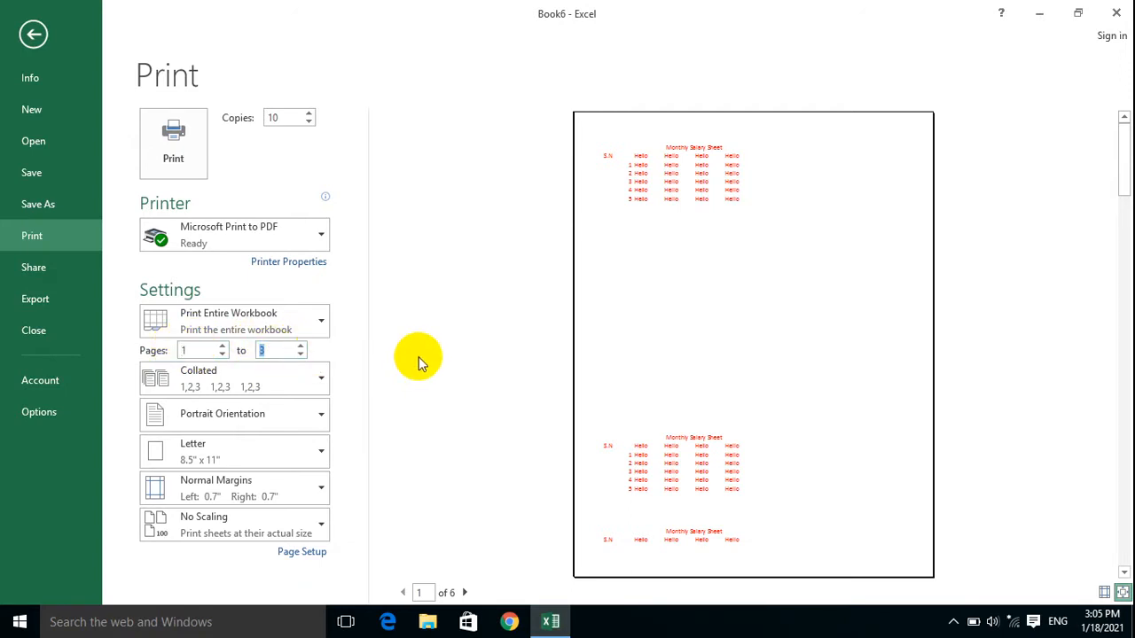
drag(203, 351, 141, 349)
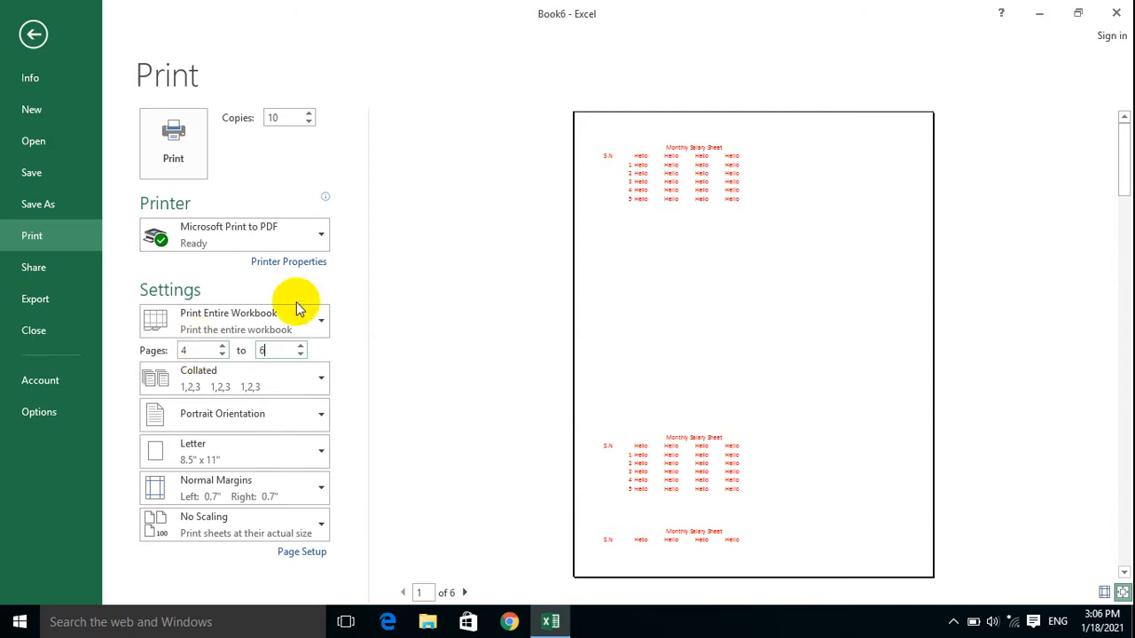
Step: Examine the Collated and Uncollated print options, keeping Collated selected
click(255, 386)
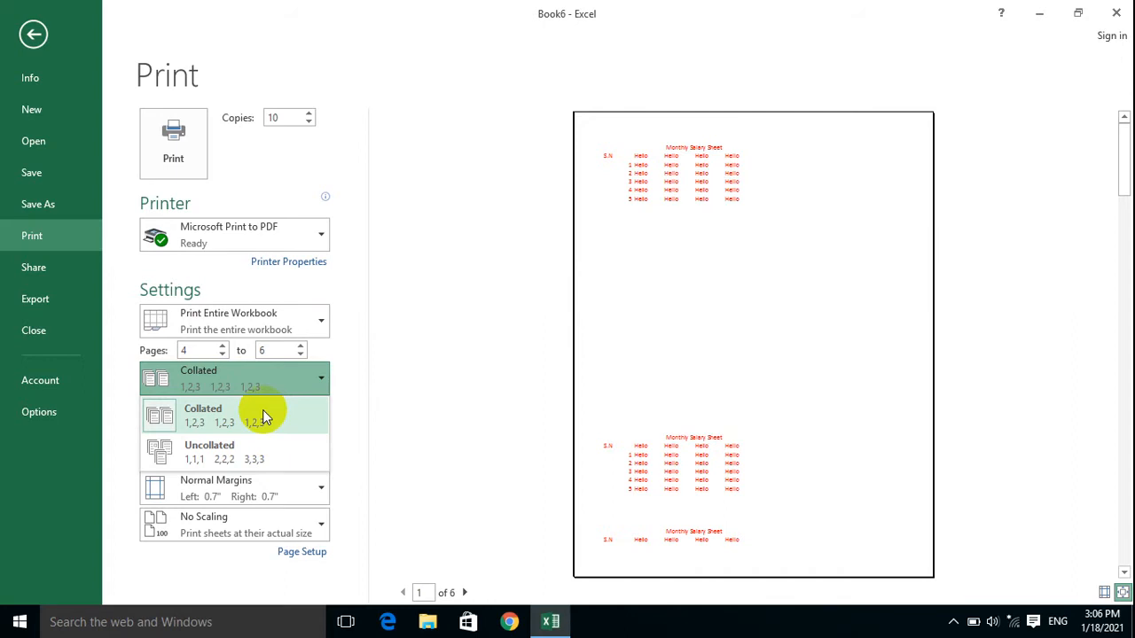
click(262, 410)
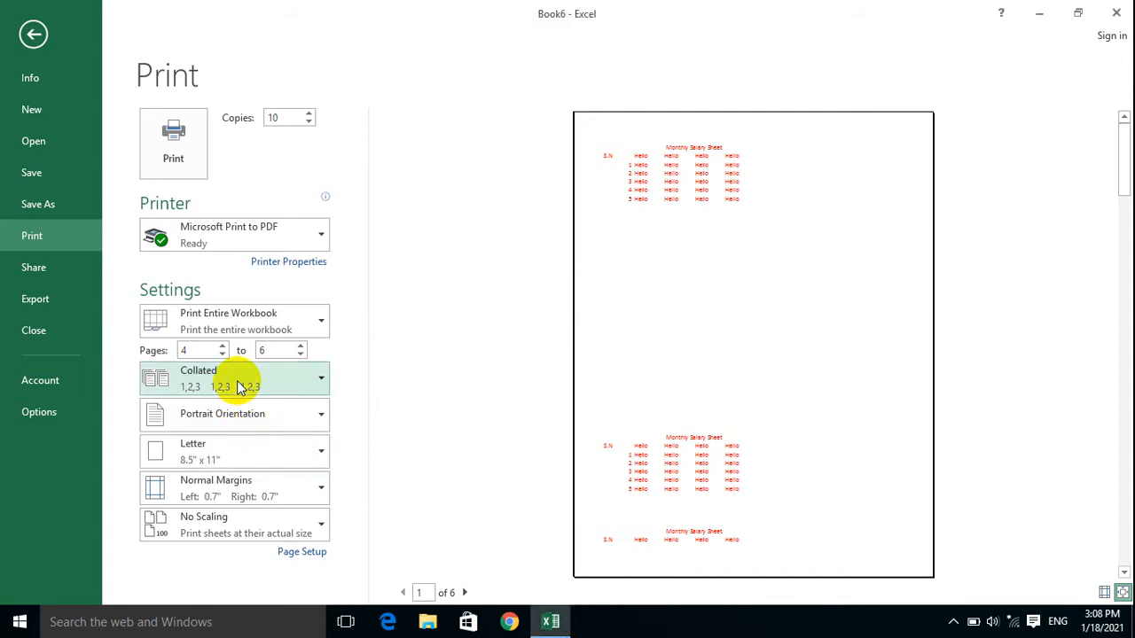
click(242, 379)
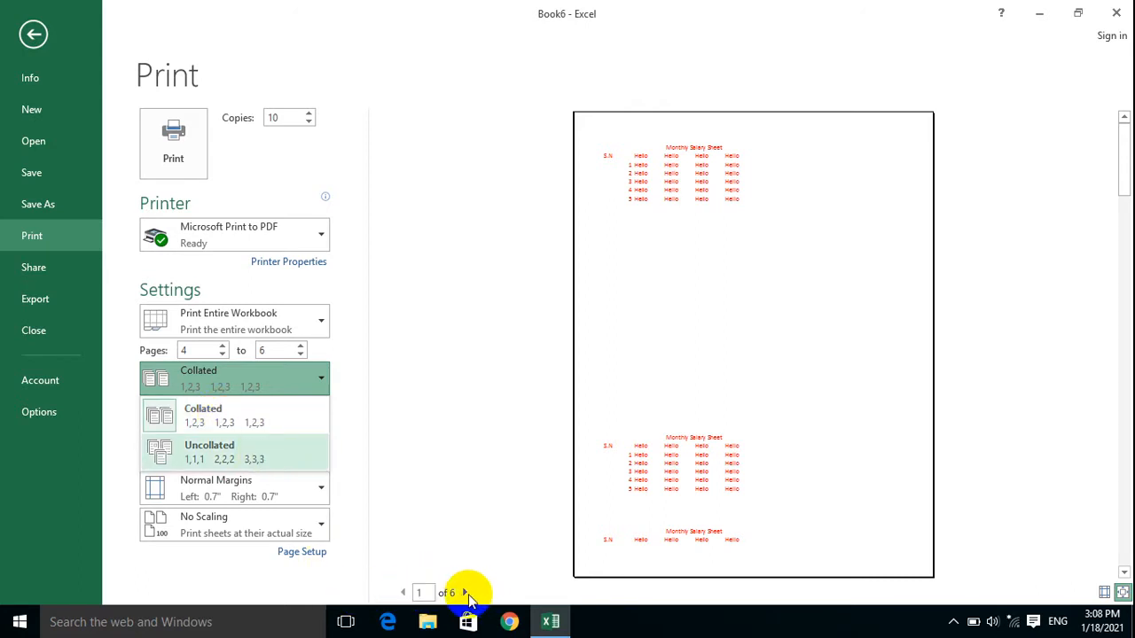
click(211, 420)
click(213, 393)
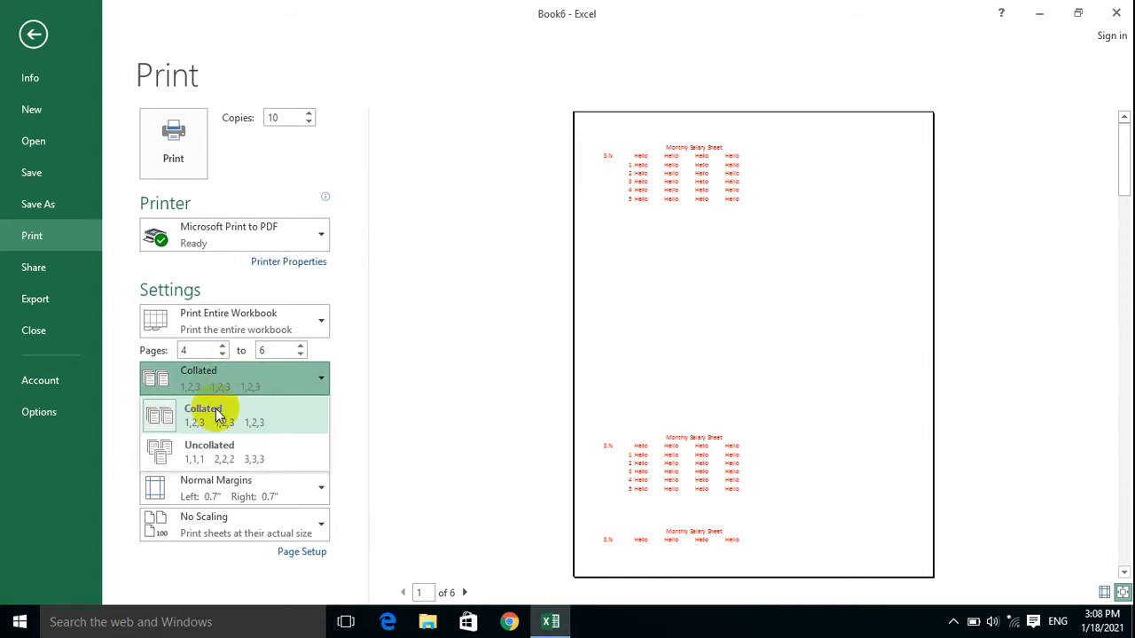
click(234, 429)
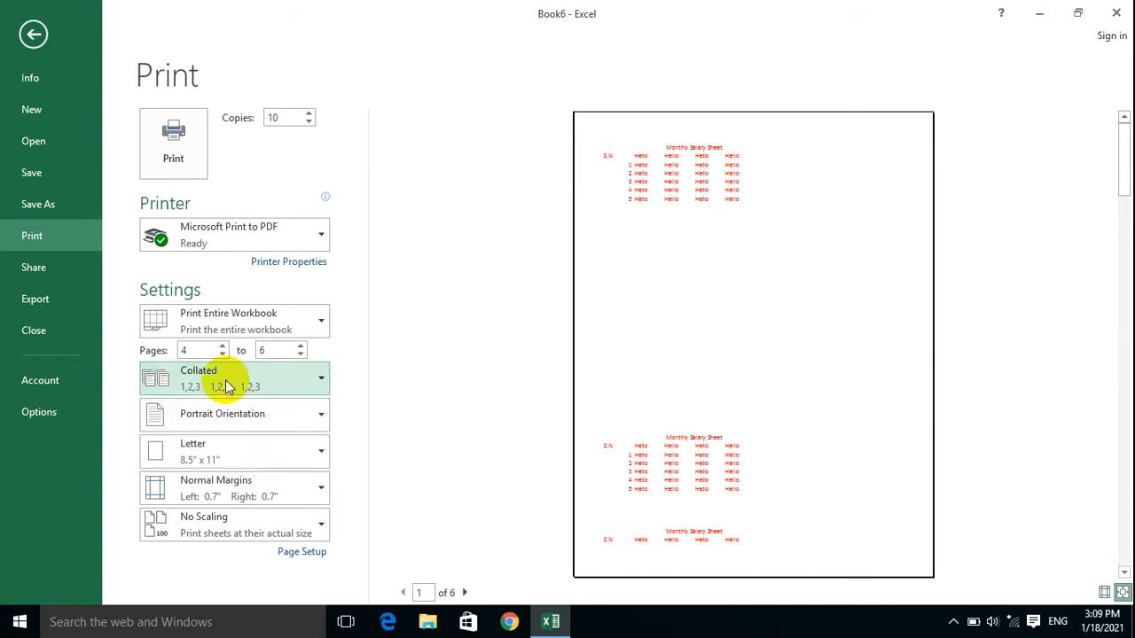
Step: Set the number of copies to 4 and the collation to Uncollated
double_click(287, 117)
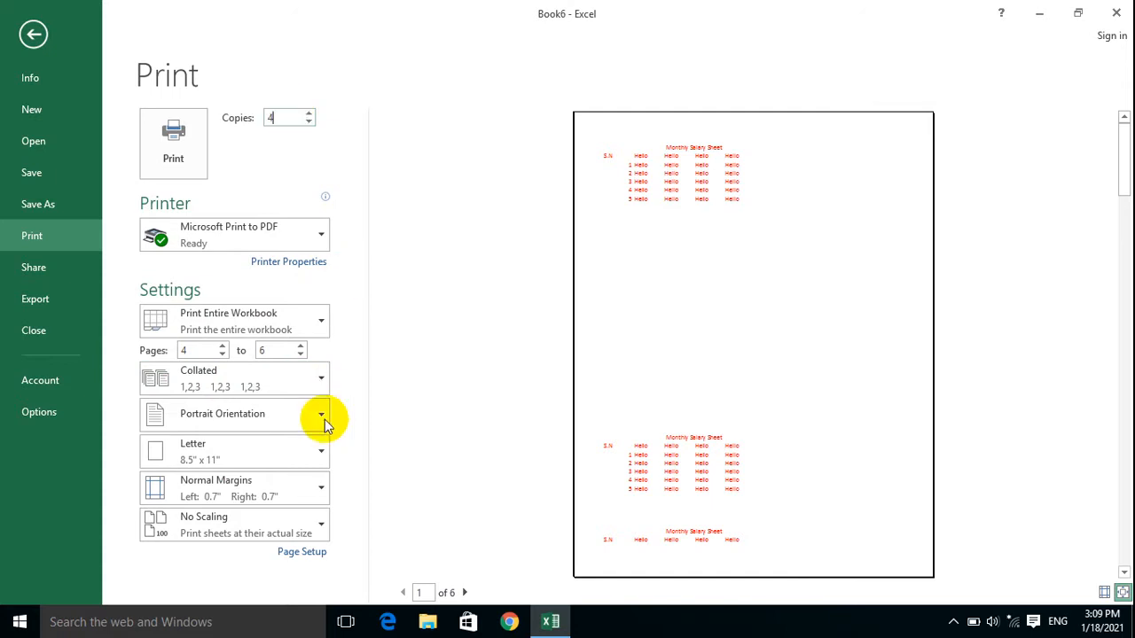
click(225, 383)
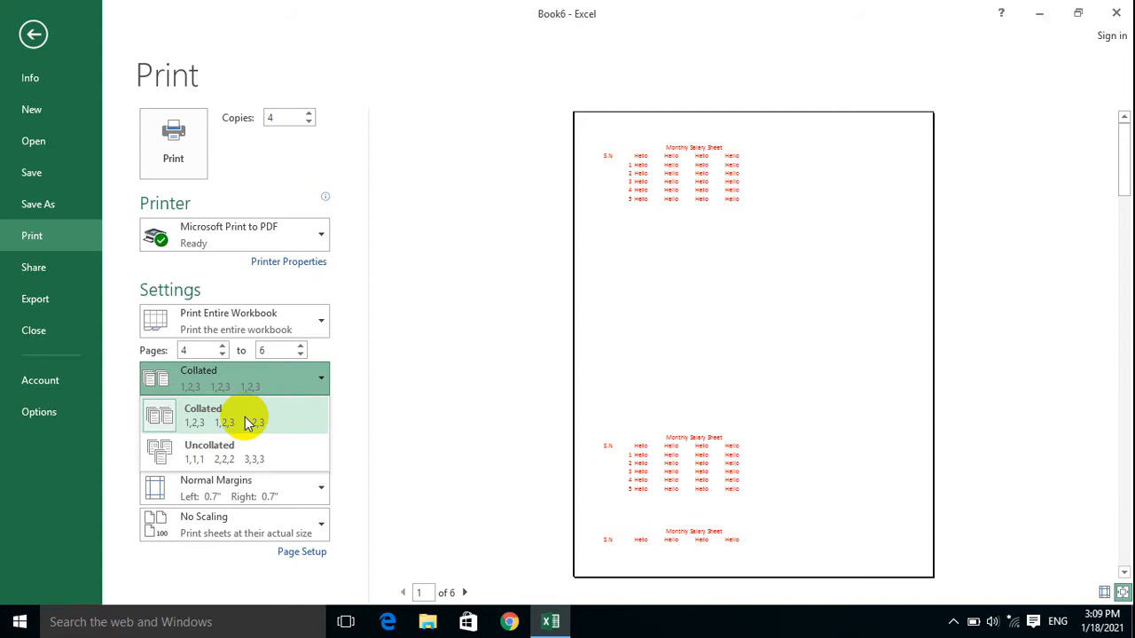
click(253, 447)
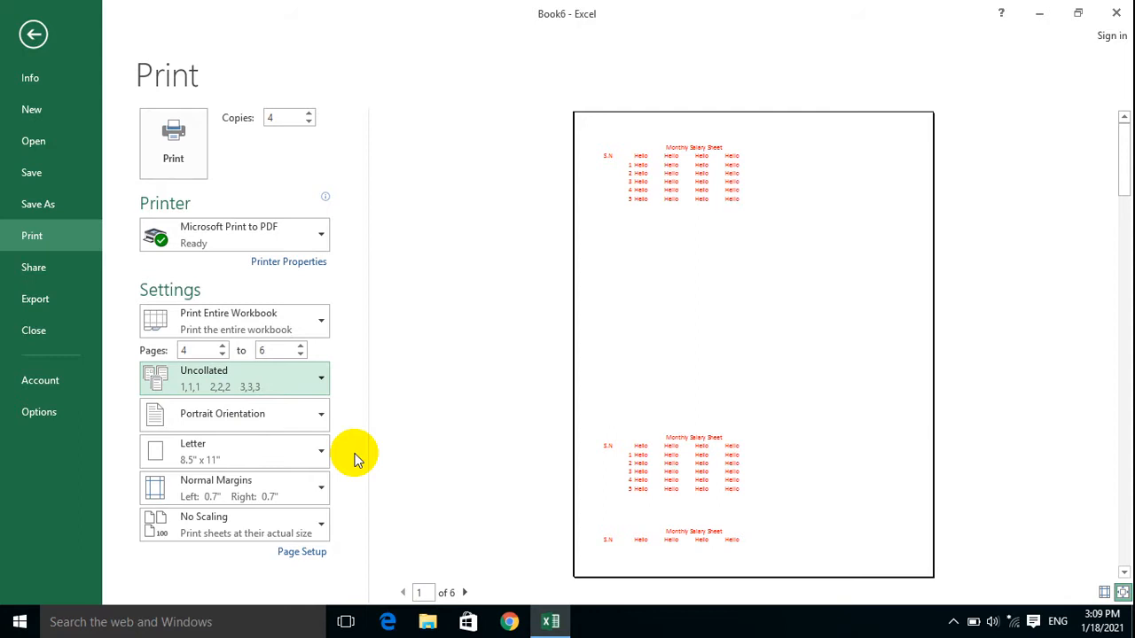
Step: Set the collation to Collated and compare it with the Uncollated option, keeping Collated selected
click(259, 388)
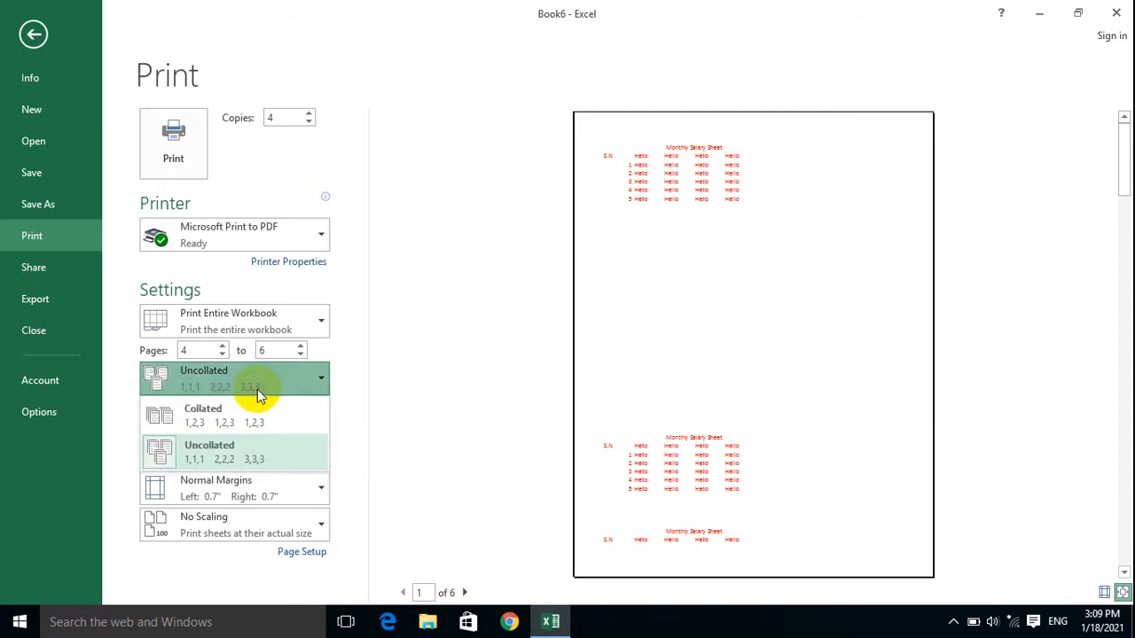
click(223, 422)
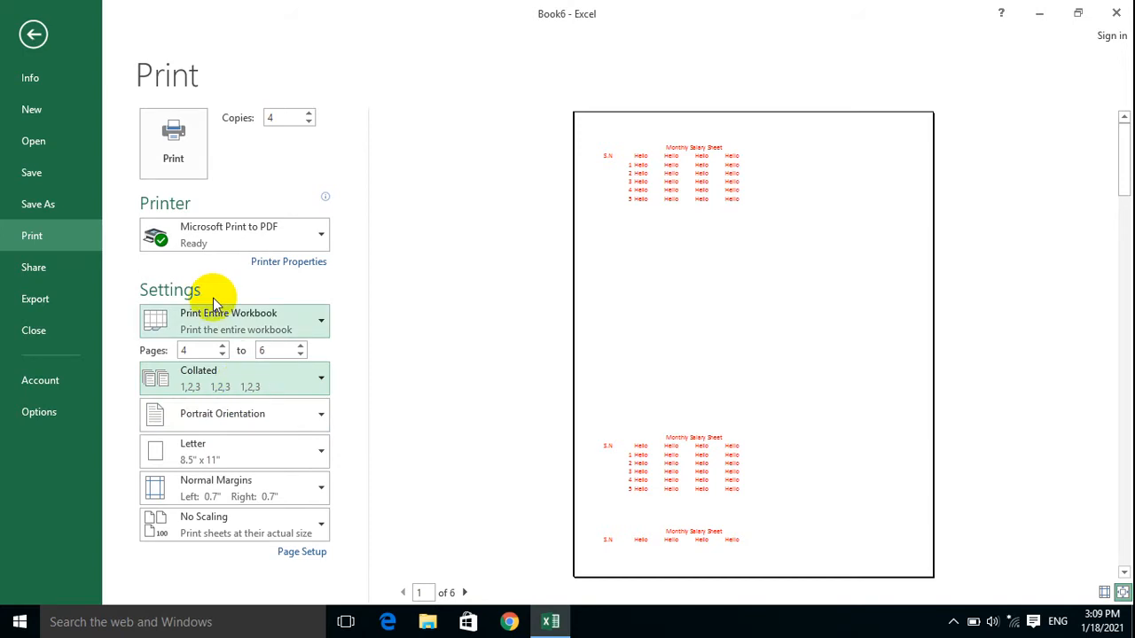
click(236, 387)
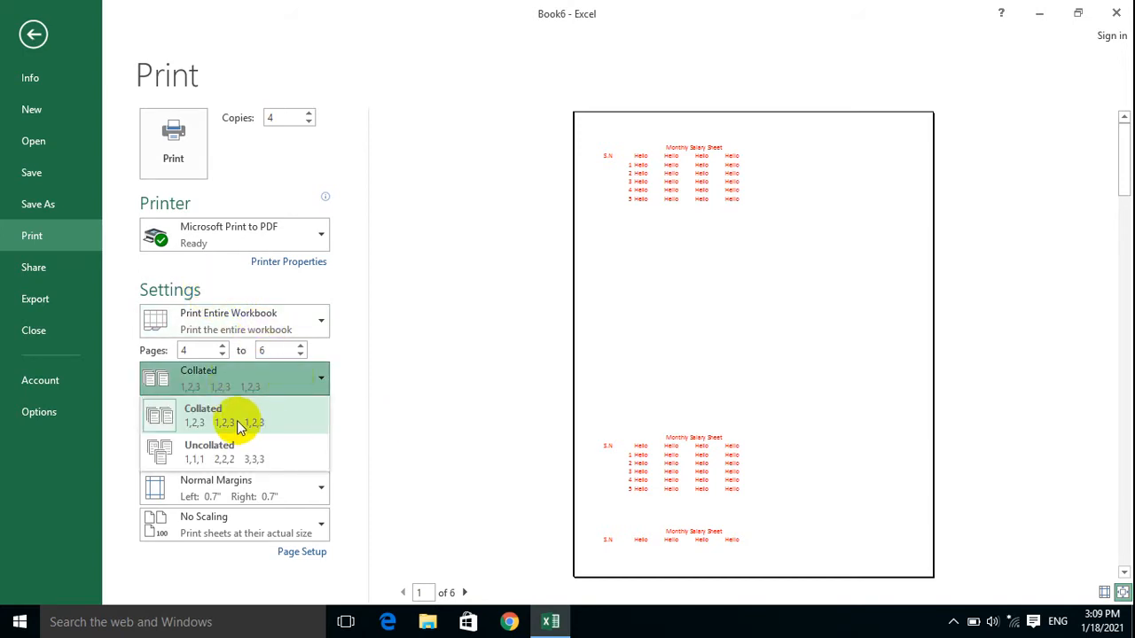
click(237, 420)
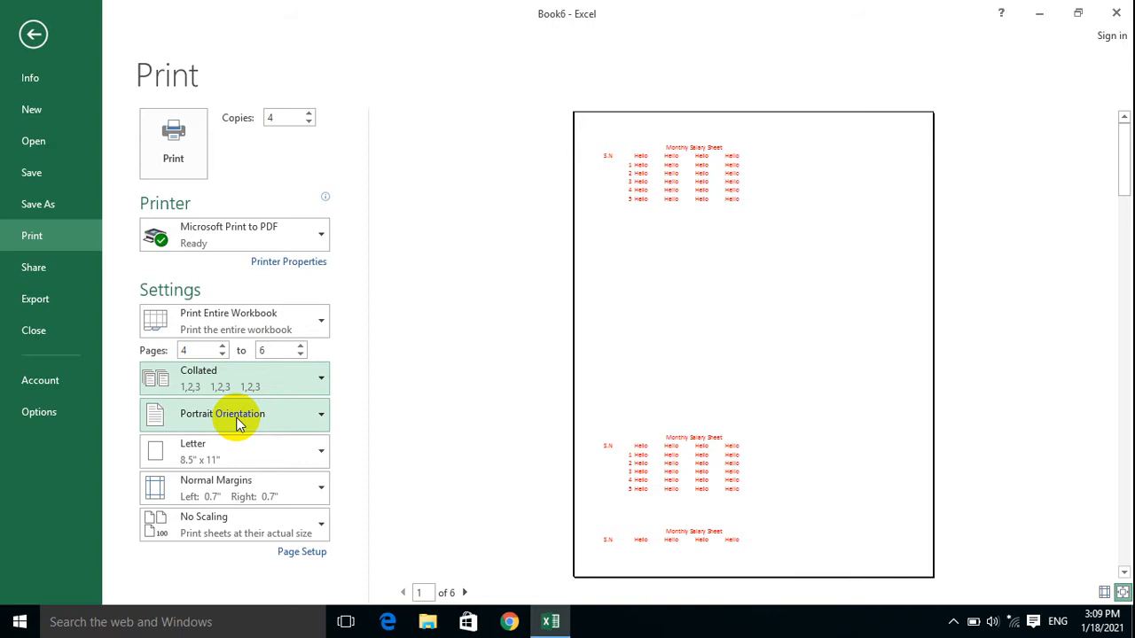
click(243, 380)
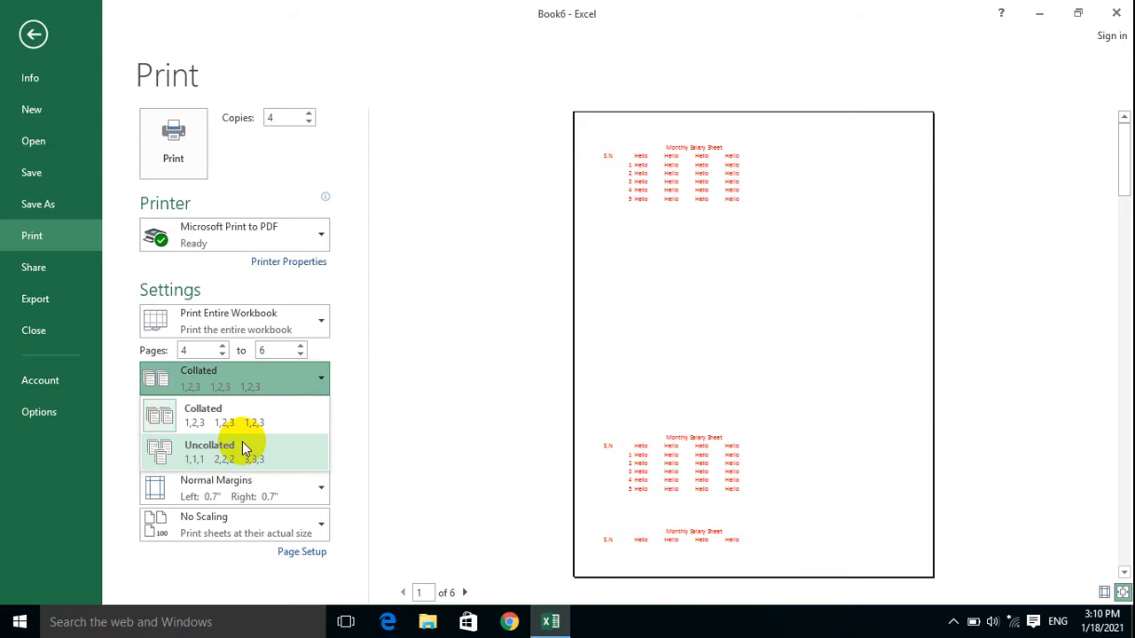
click(240, 390)
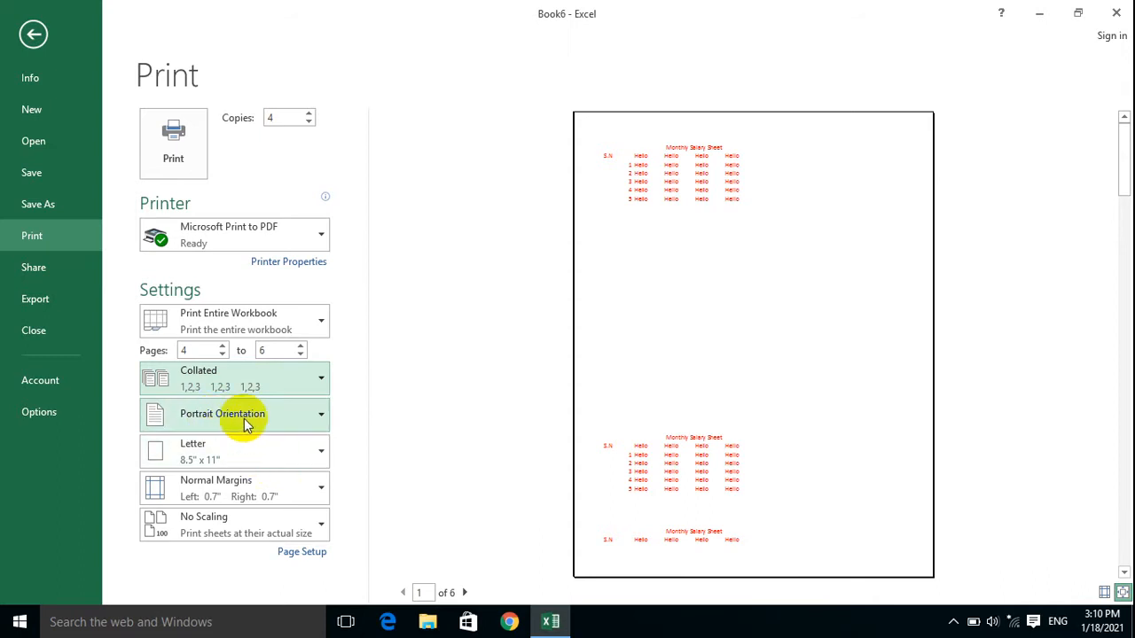
Step: Review the Portrait orientation and set the page orientation to Landscape
click(265, 423)
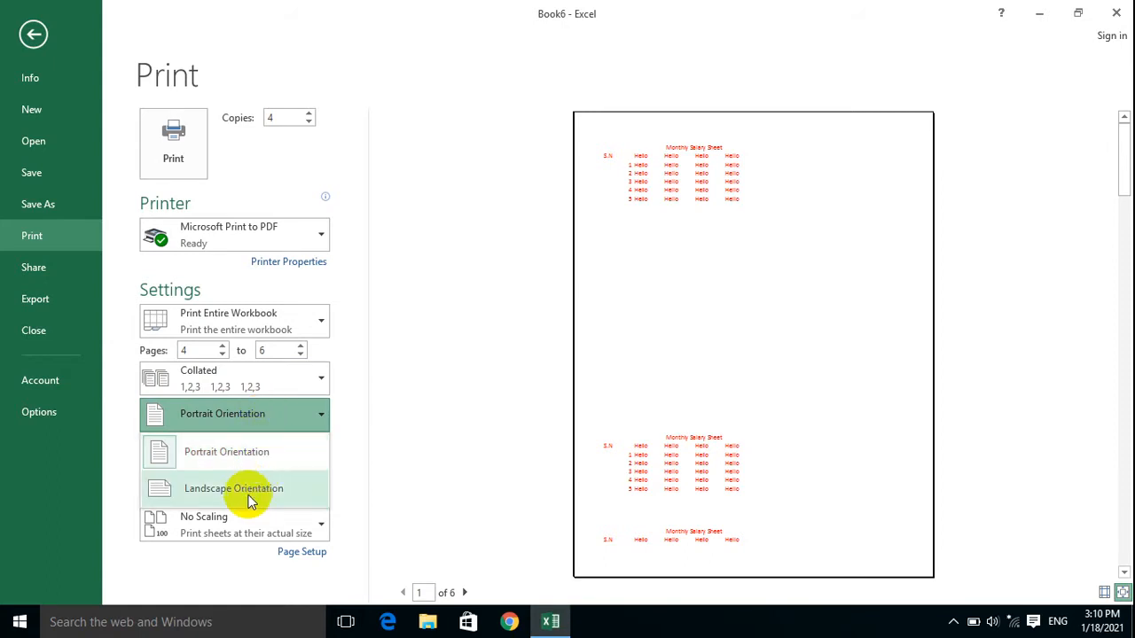
click(223, 456)
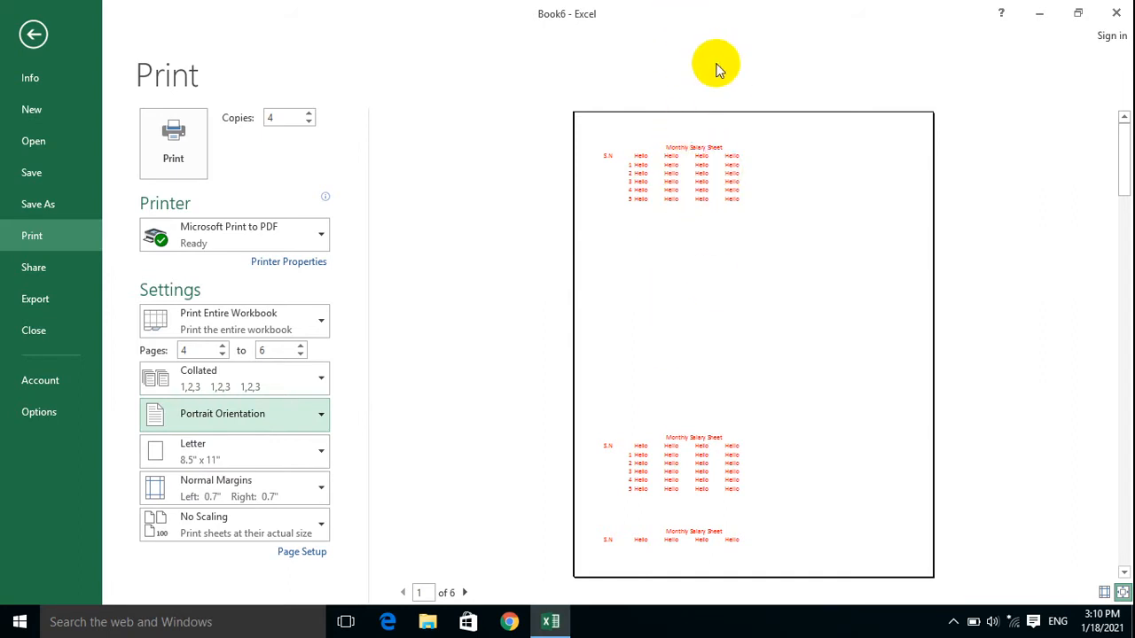
click(195, 422)
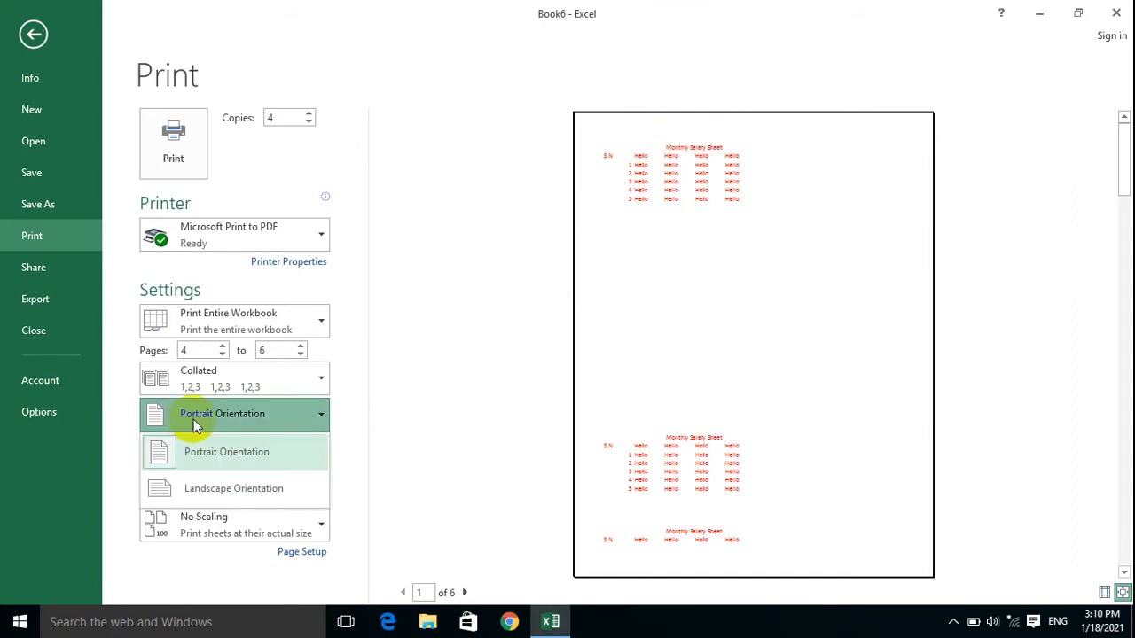
click(228, 487)
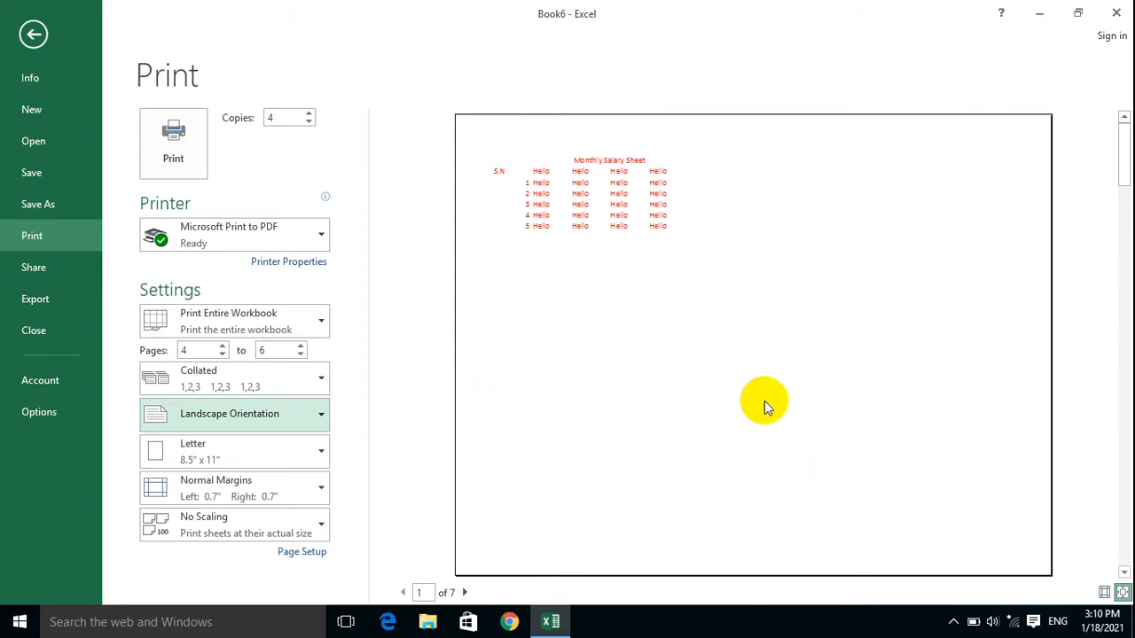
Step: Try the Letter and A5 paper sizes for the printout, and set the paper size to A4
click(228, 460)
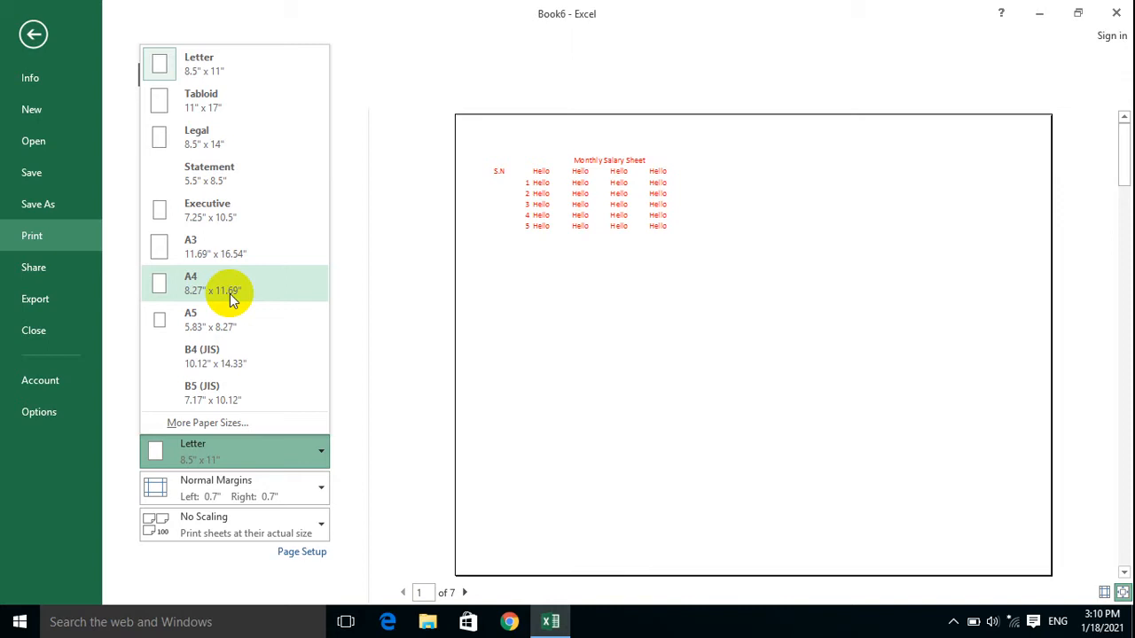
click(204, 290)
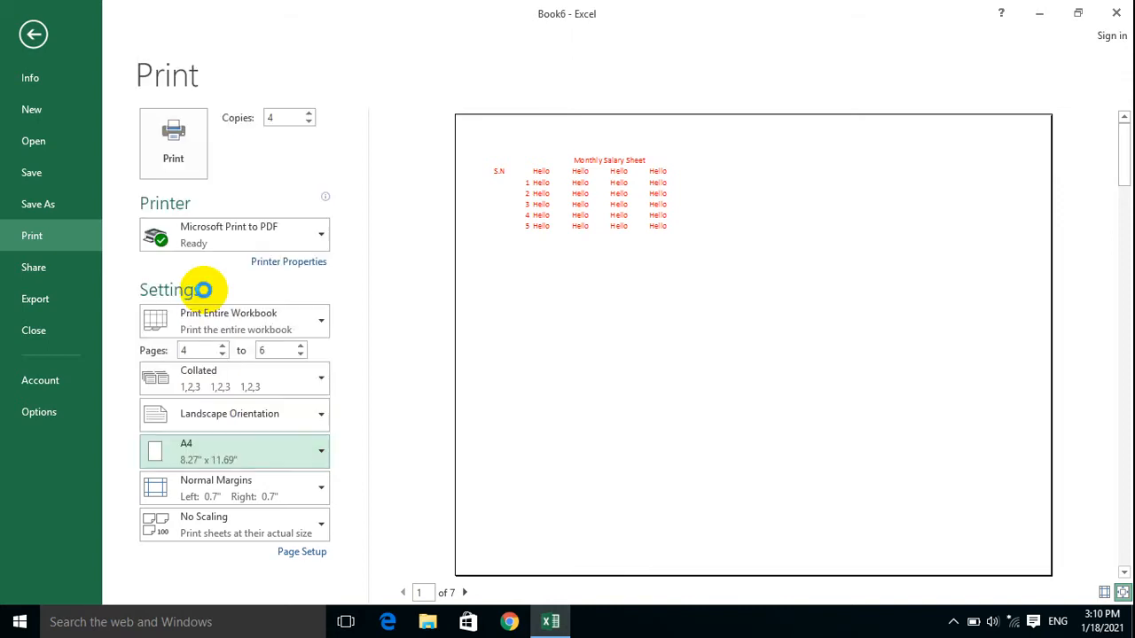
click(212, 454)
click(231, 72)
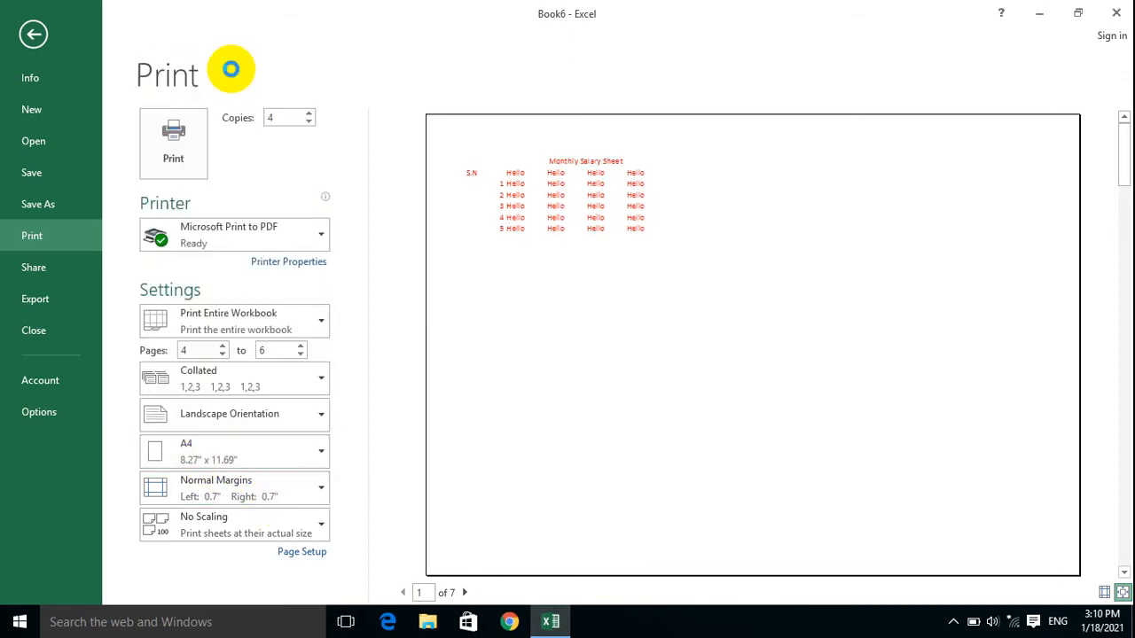
click(222, 454)
click(210, 322)
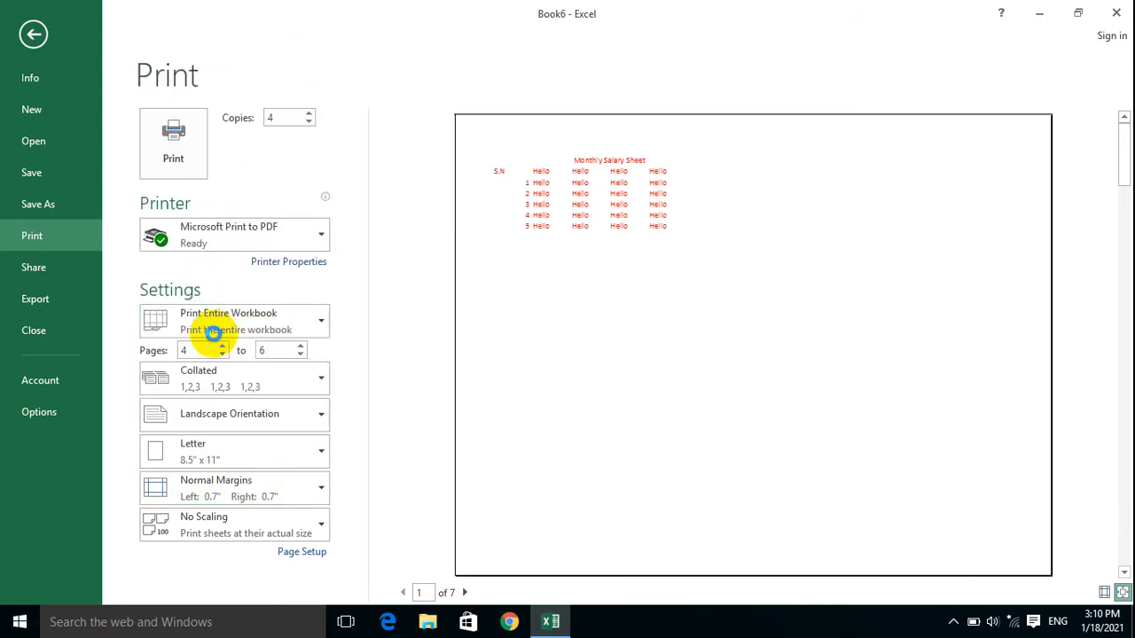
click(213, 453)
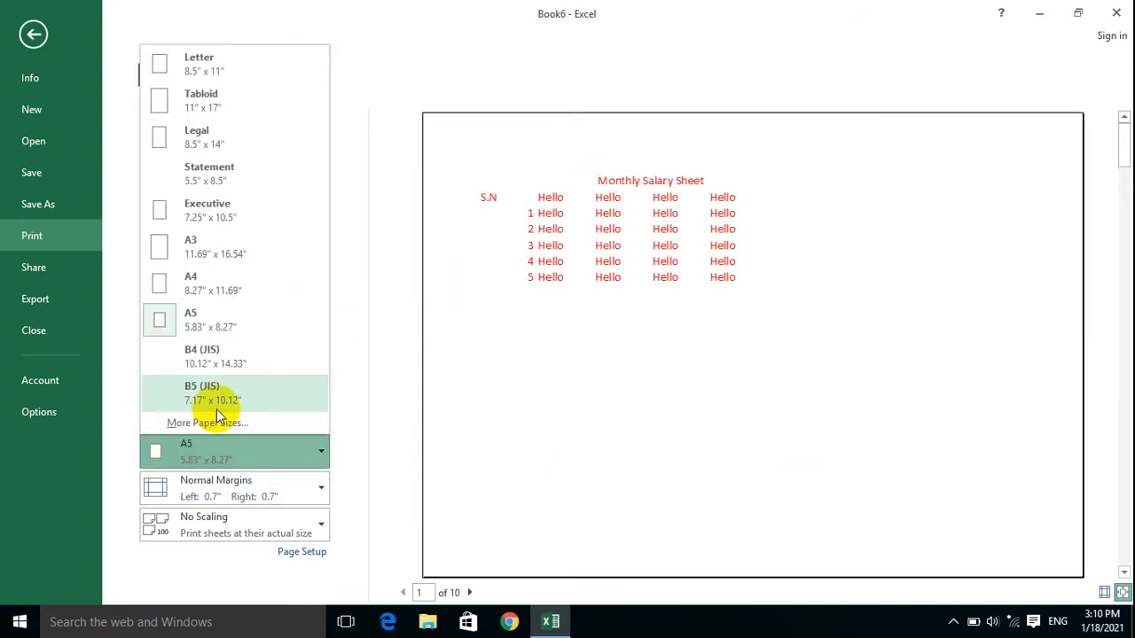
click(223, 290)
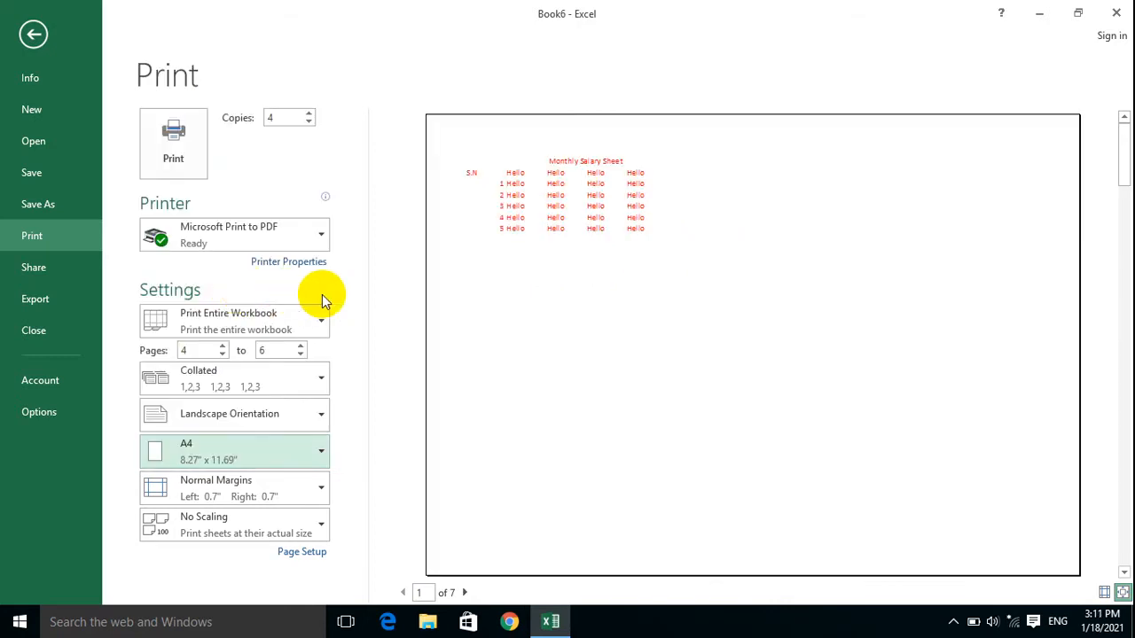
Step: Look at the margin presets, and go back to Sheet1 to look over its page areas
click(226, 494)
click(226, 495)
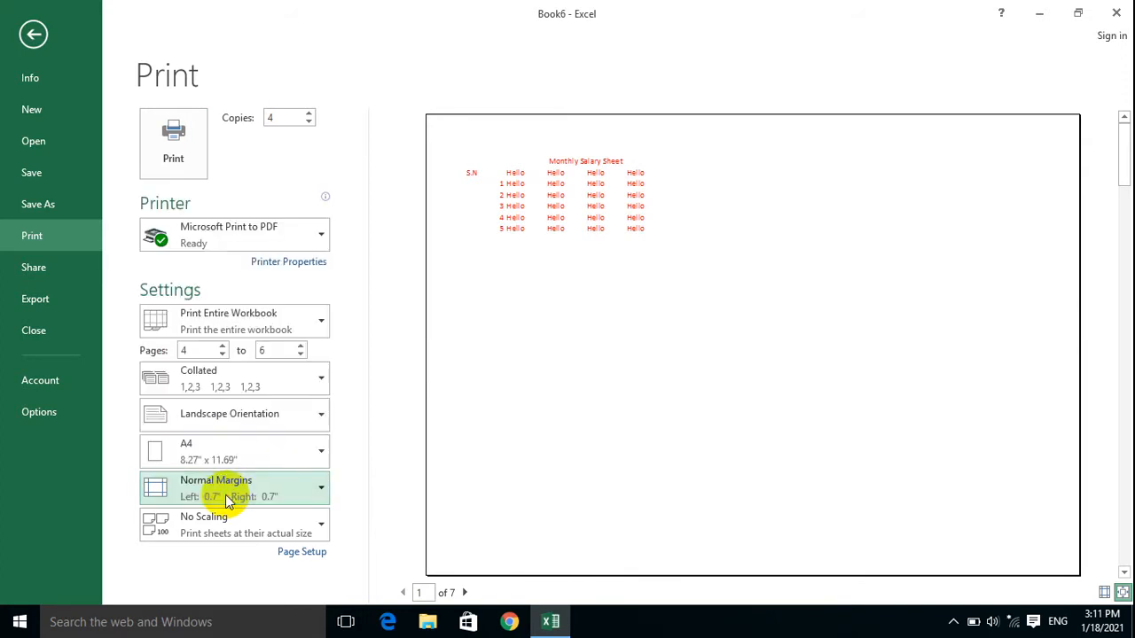
click(32, 34)
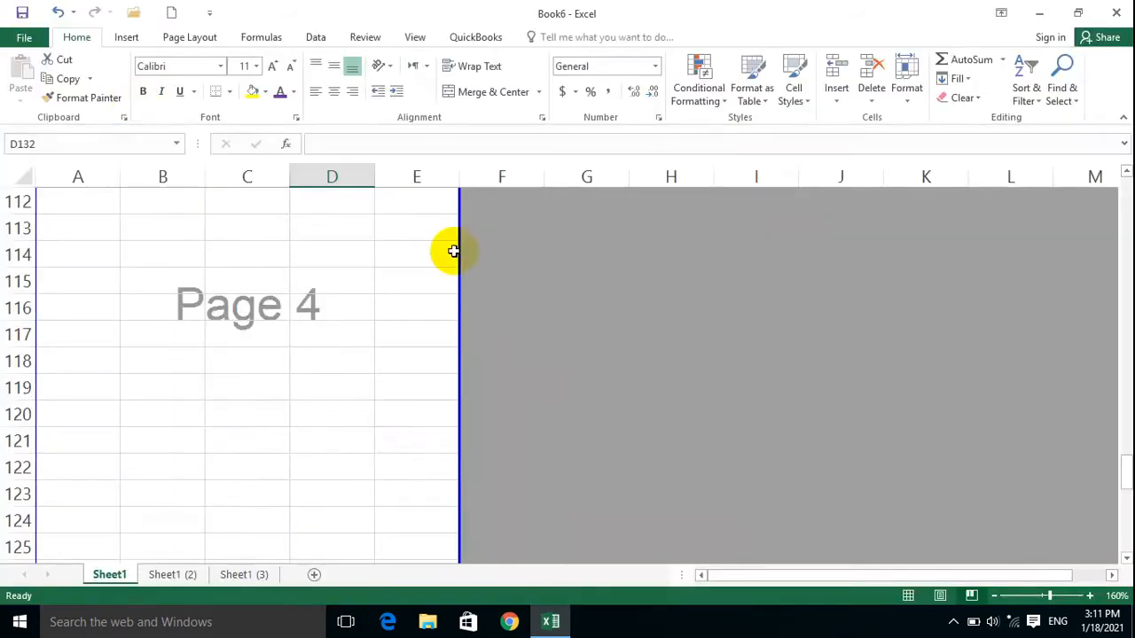
scroll(456, 266, up, 10)
scroll(396, 334, up, 13)
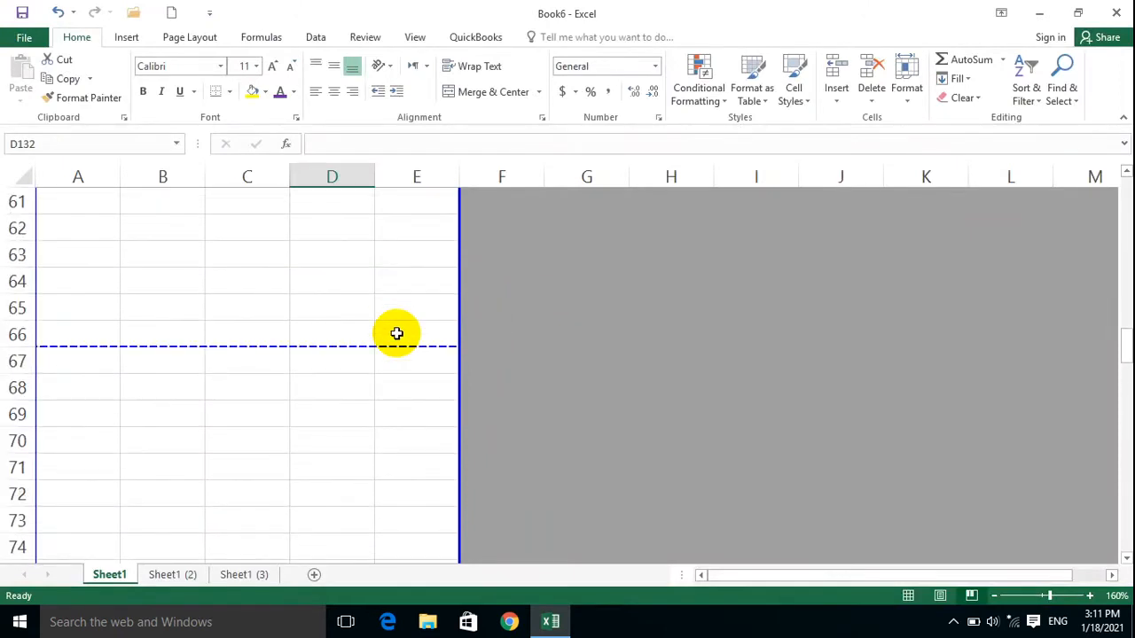
Step: Close Book6 without saving its changes and create a new blank workbook
click(591, 284)
key(alt+F4)
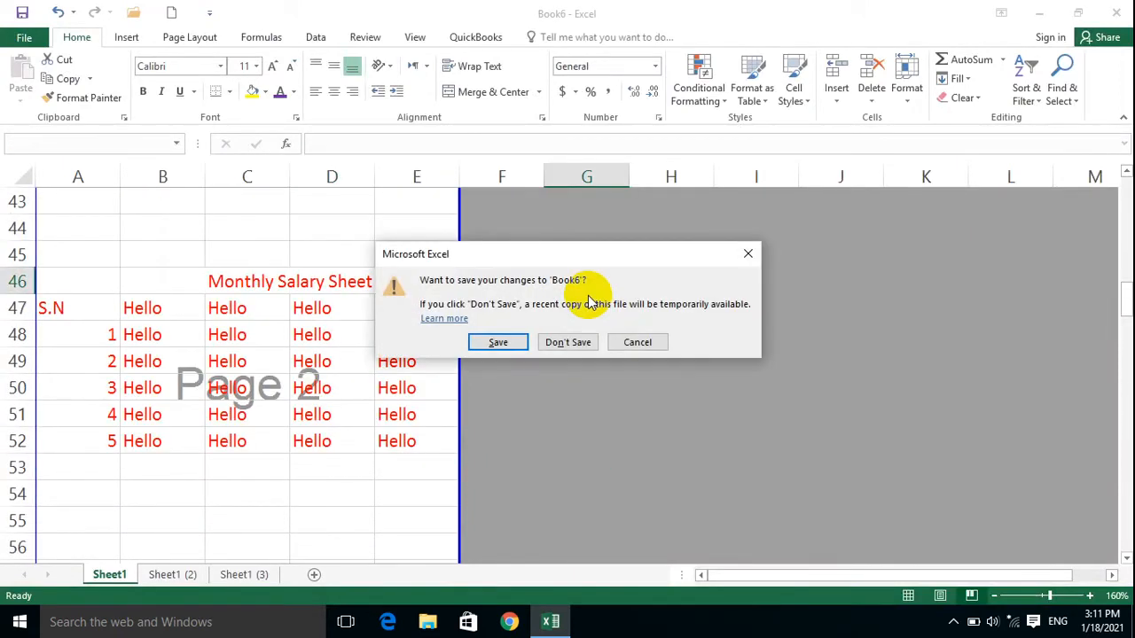
click(583, 344)
key(ctrl+n)
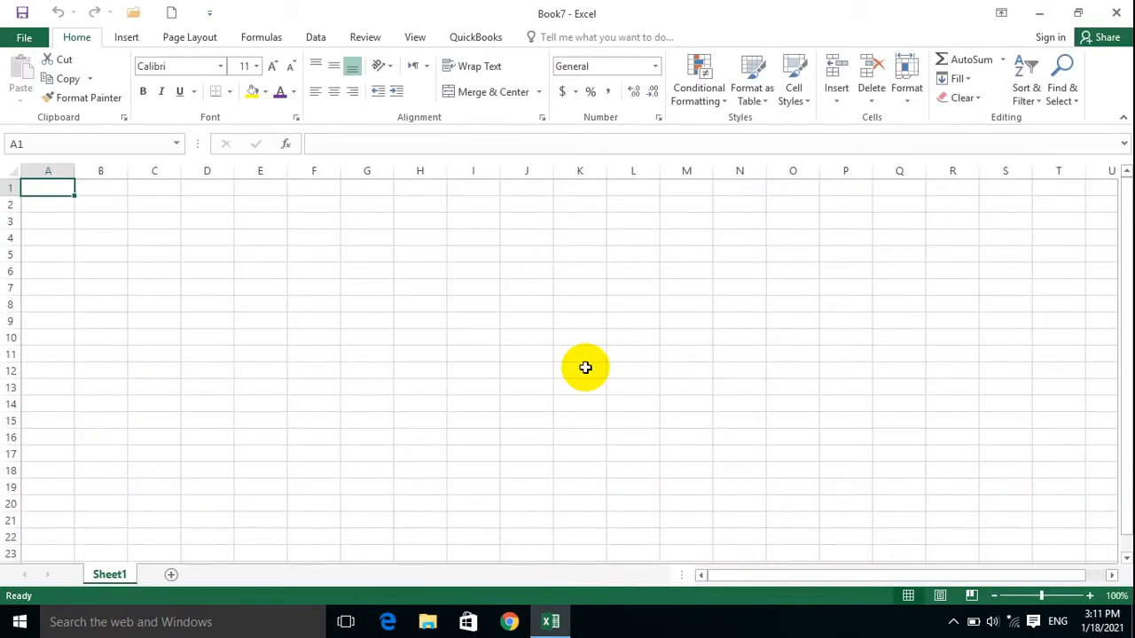
scroll(586, 367, up, 6)
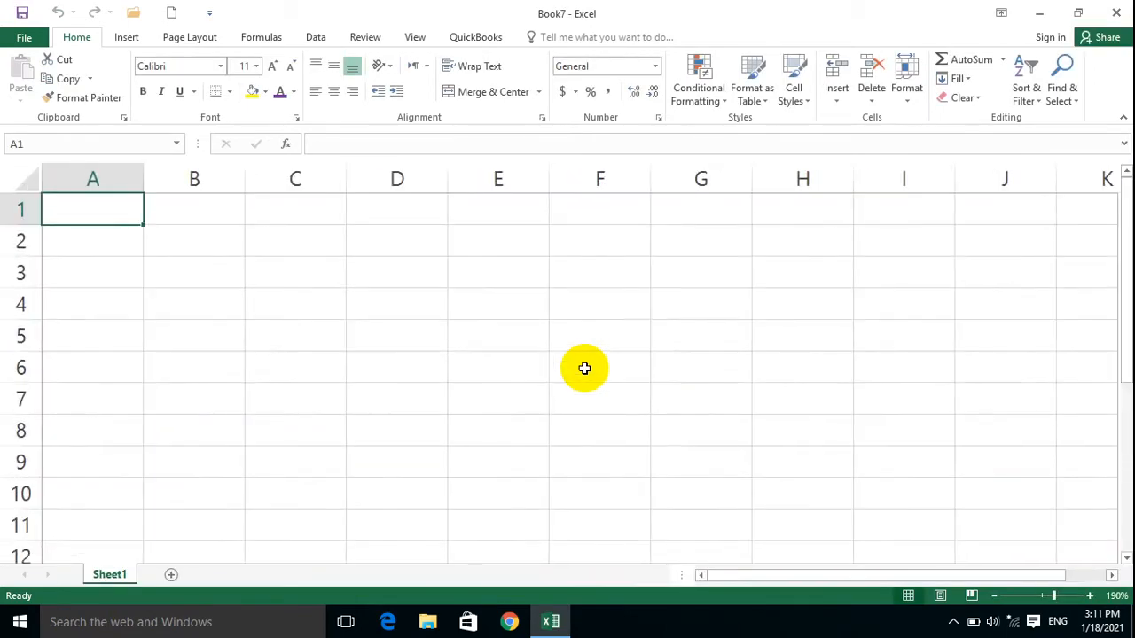
click(940, 595)
click(908, 595)
click(510, 333)
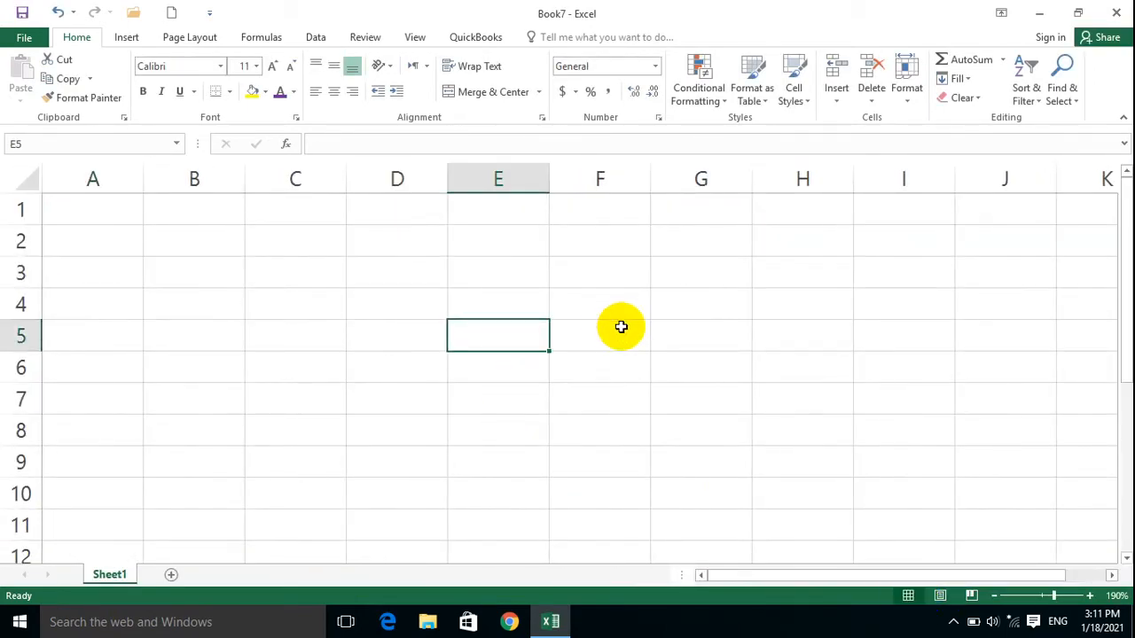
scroll(621, 327, down, 1)
click(451, 293)
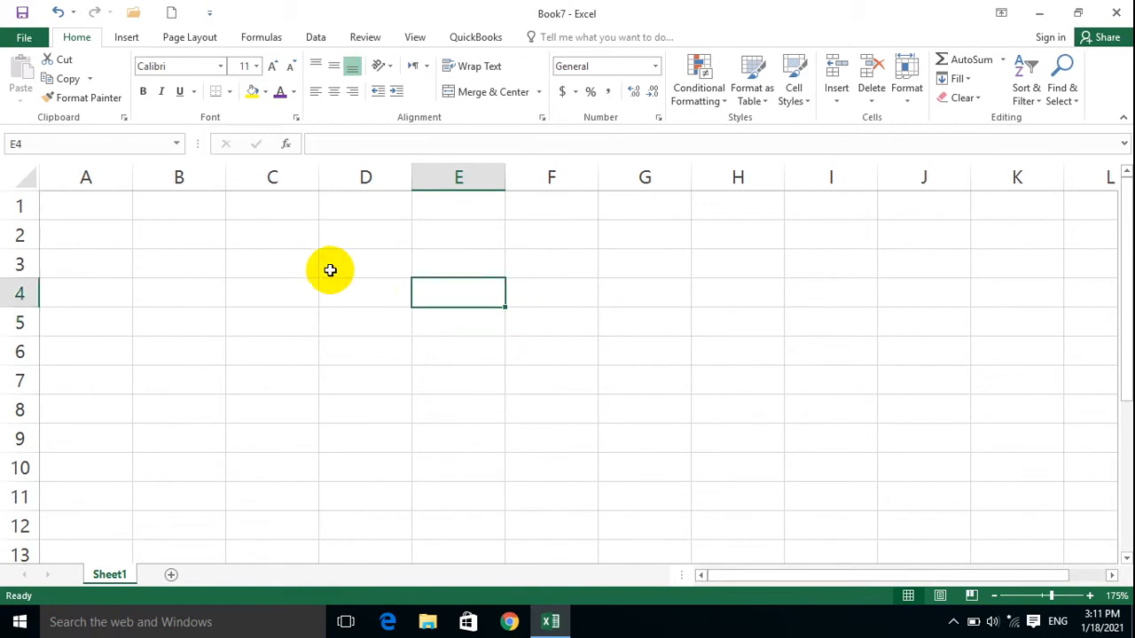
click(541, 373)
Step: Fill the range A1:J11 with "Hello" and preview how the sheet prints
click(103, 204)
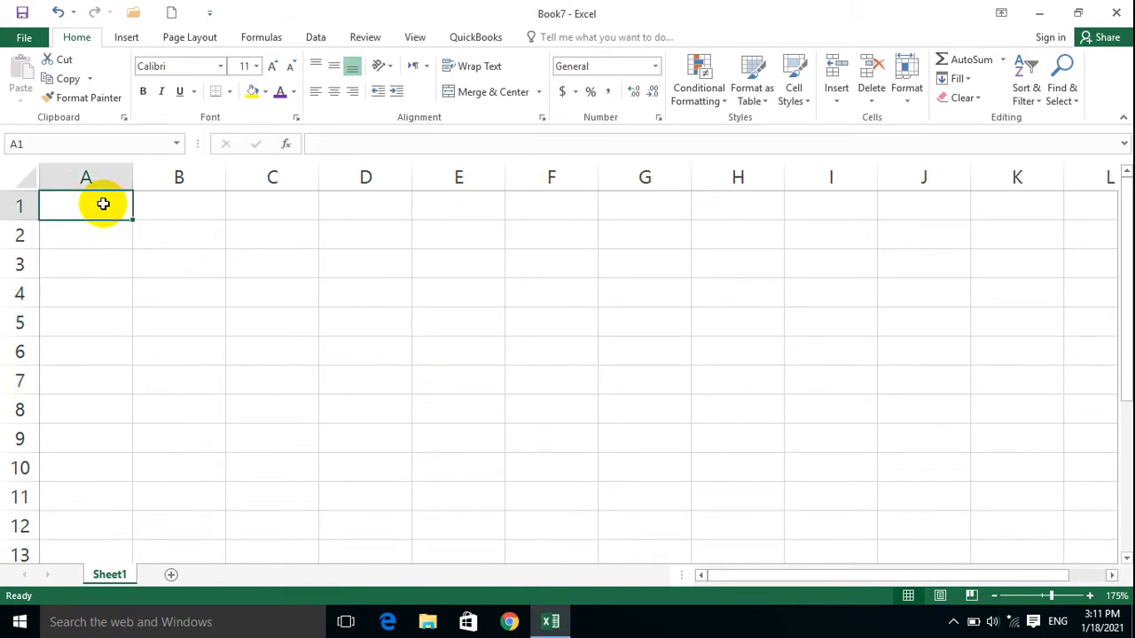
drag(103, 204, 935, 501)
text(Hello)
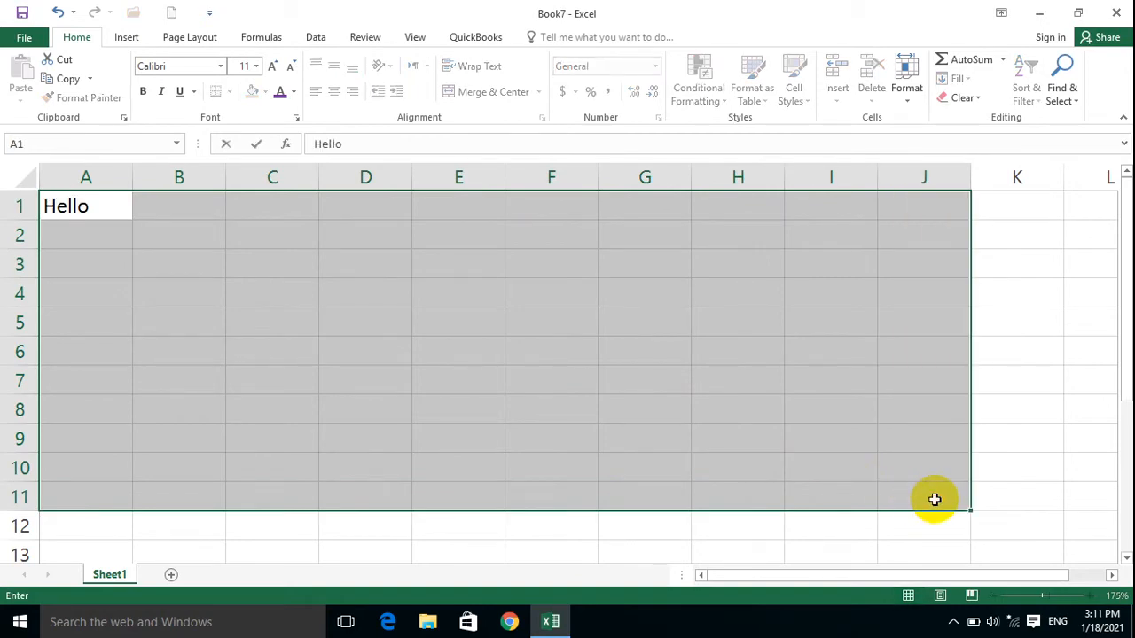
key(ctrl+Return)
key(ctrl+p)
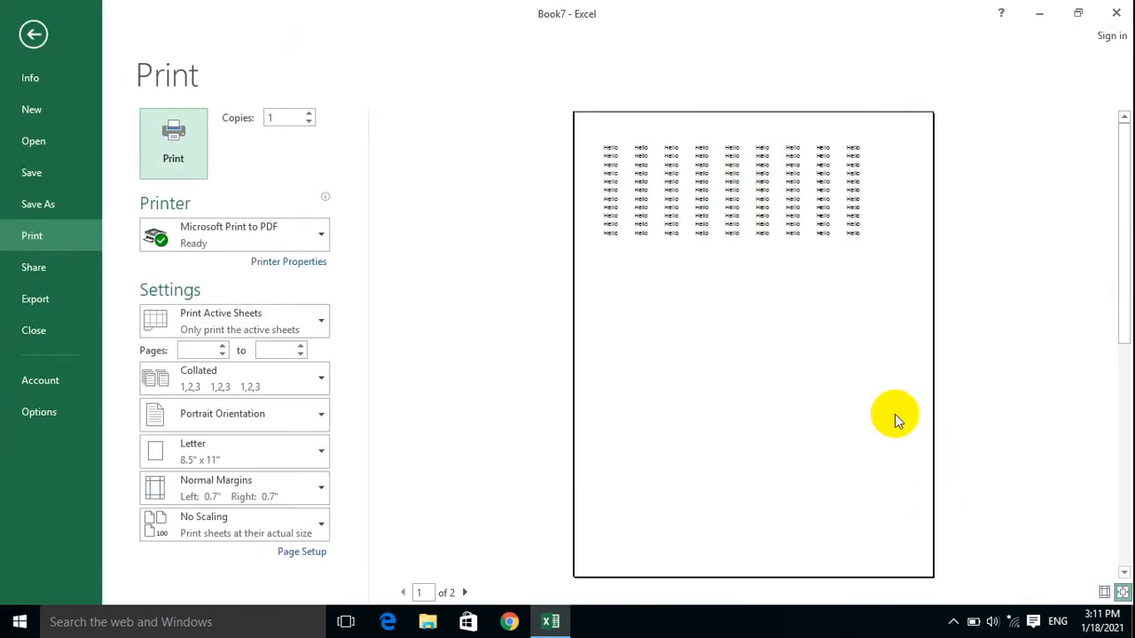
key(Escape)
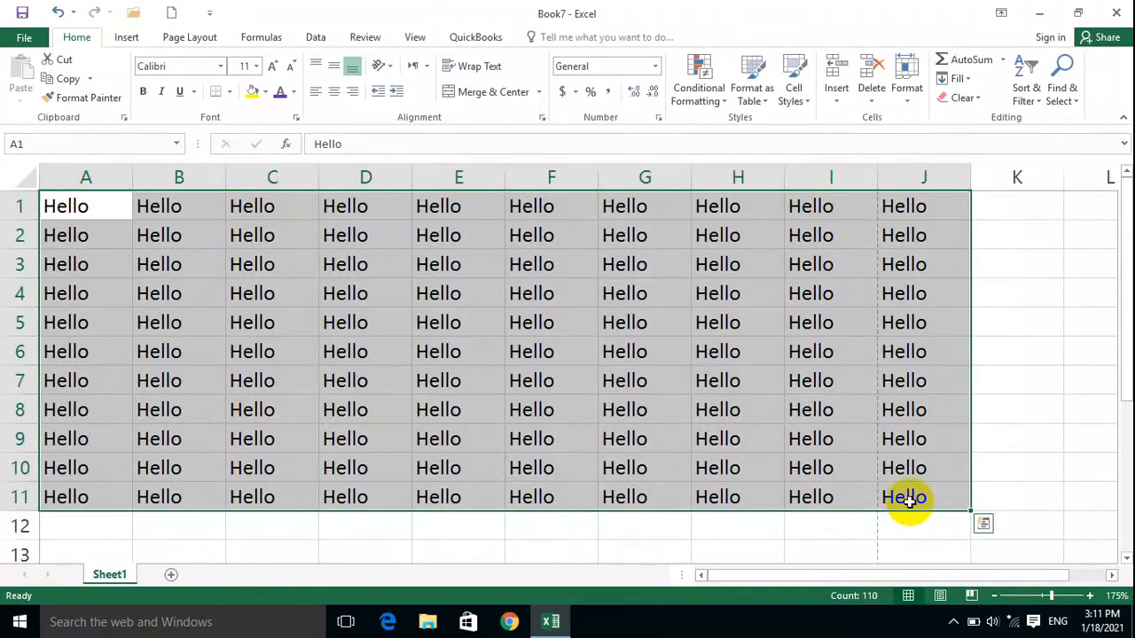
Step: Apply borders to all cells in A1:J11 and preview the bordered table's printout
drag(922, 492, 2, 158)
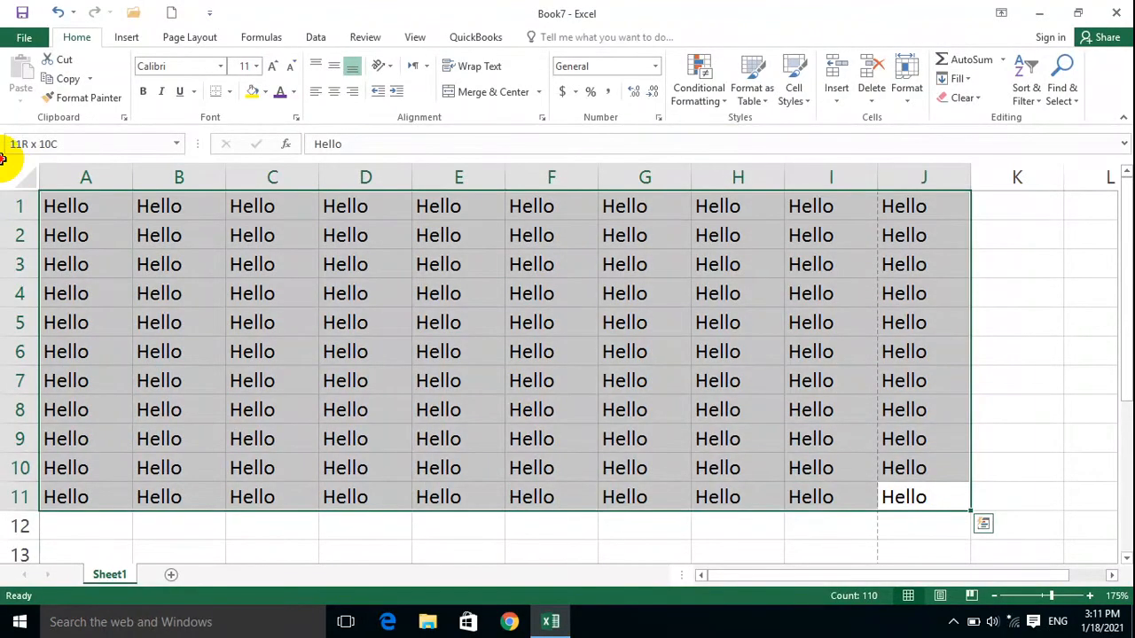
click(230, 92)
click(240, 233)
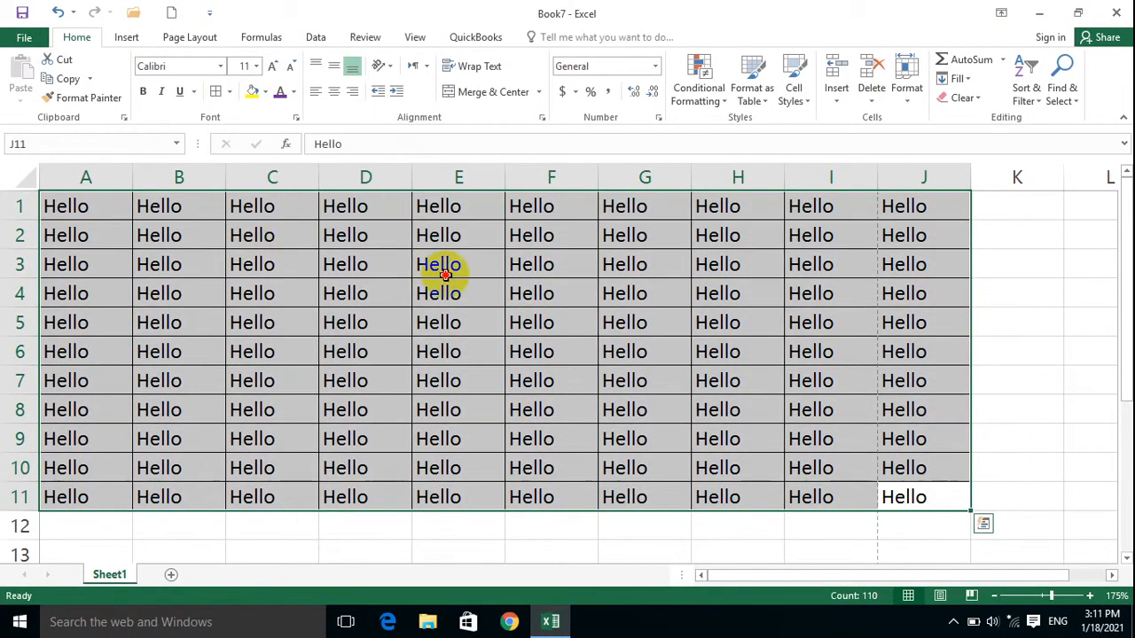
click(448, 276)
key(ctrl+p)
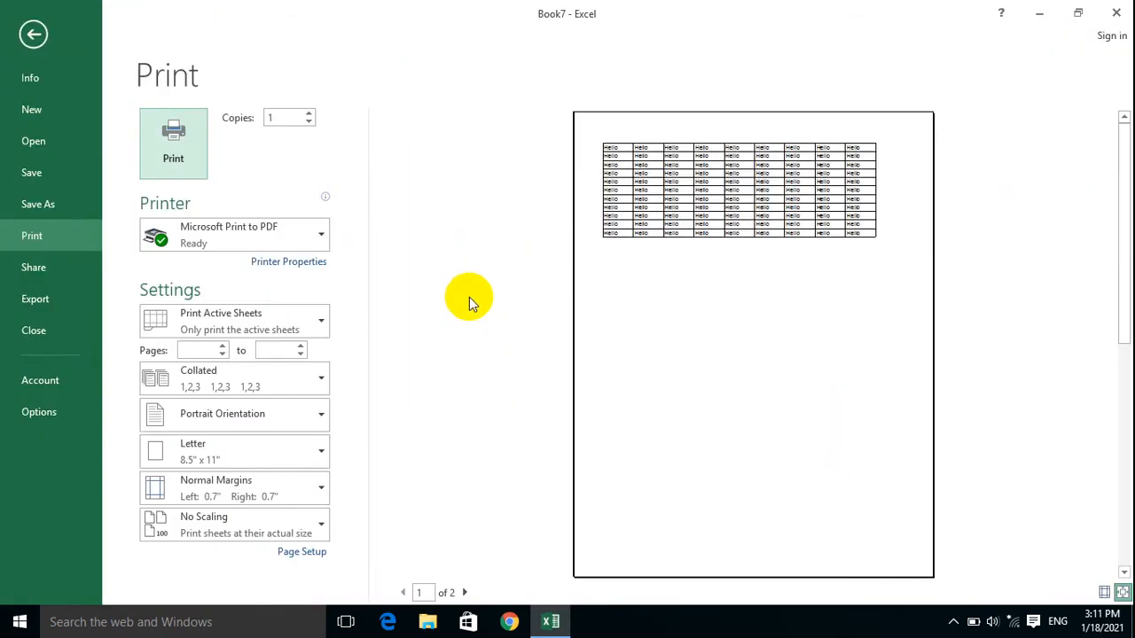
key(Escape)
Step: Set the font colour of column J to purple and fill the cells J1:J11 with black
click(922, 177)
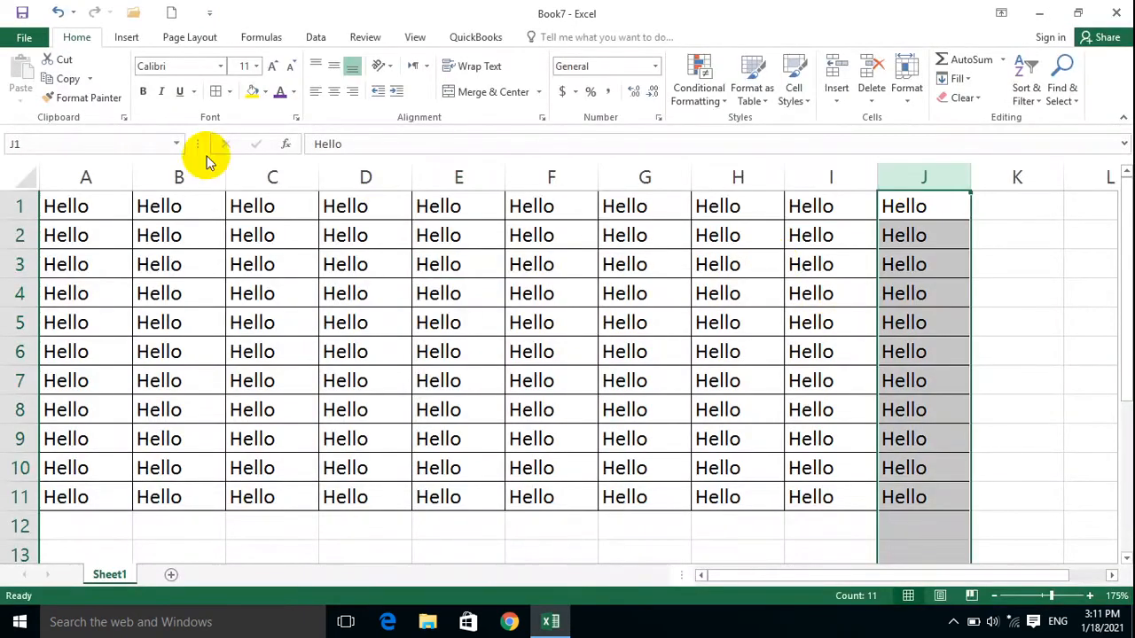
click(280, 91)
click(745, 327)
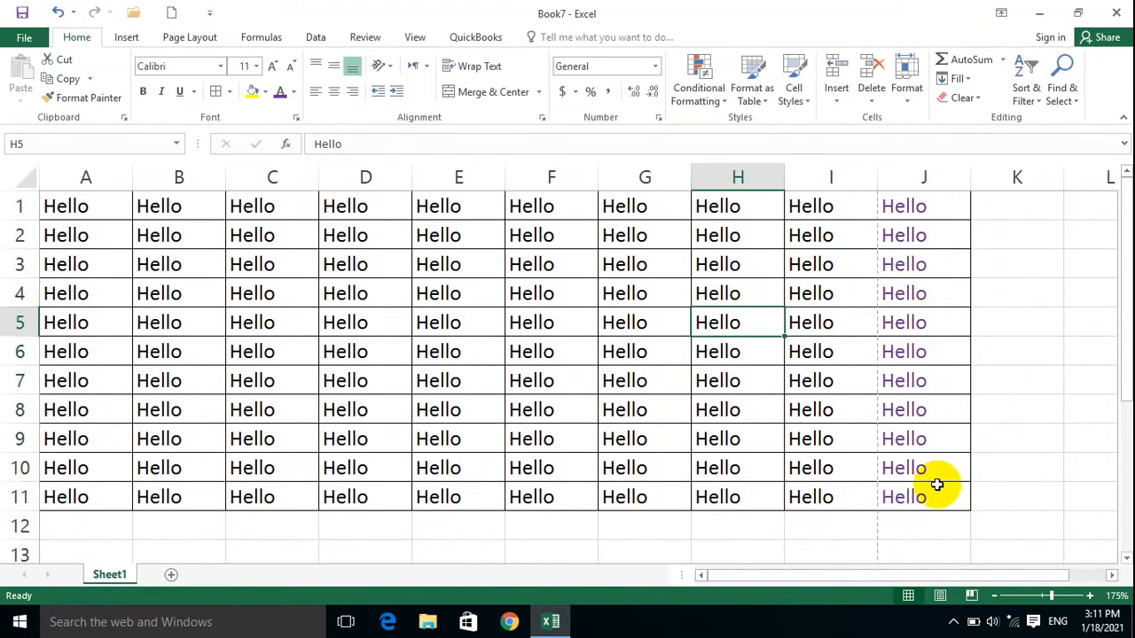
drag(936, 484, 905, 202)
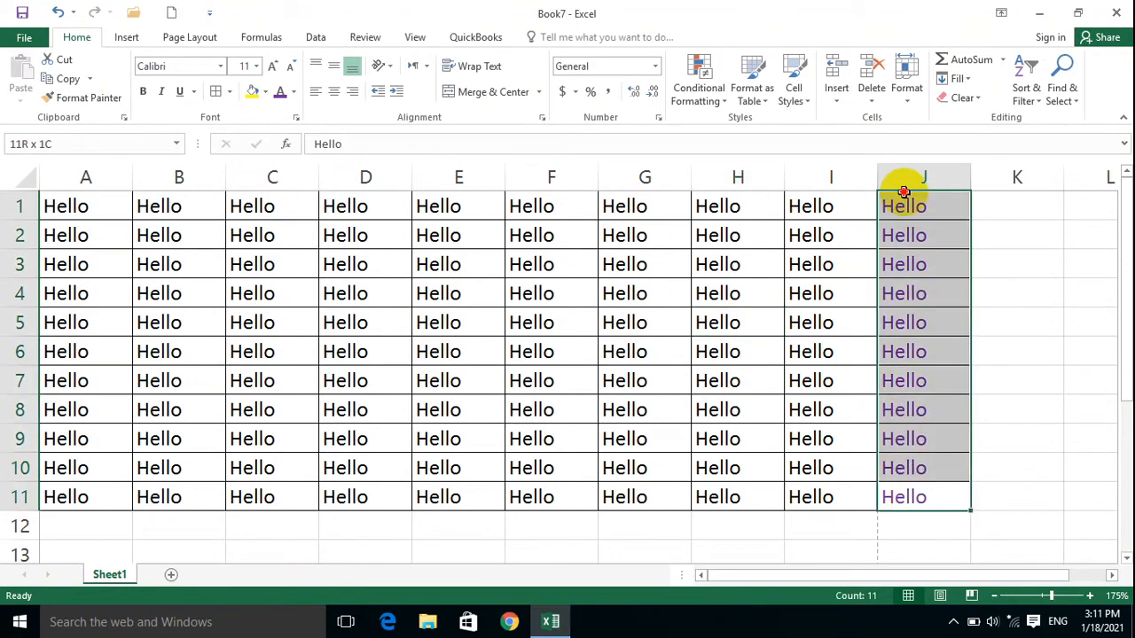
click(265, 92)
click(268, 131)
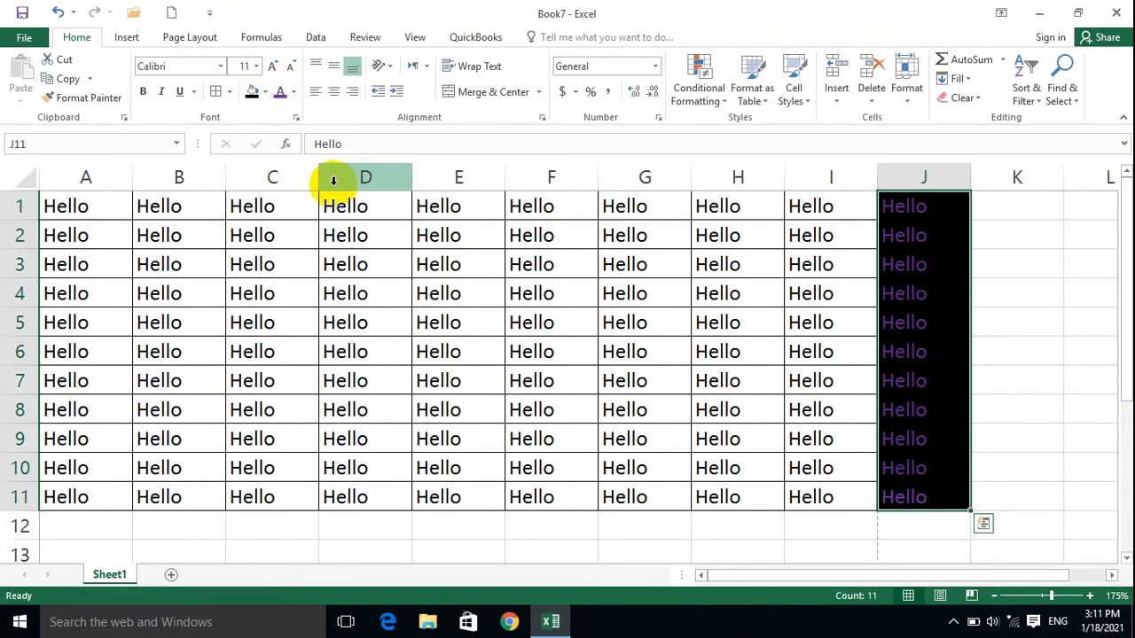
Step: Change the fill of cells J1:J11 to light blue and preview the sheet's printout
click(264, 92)
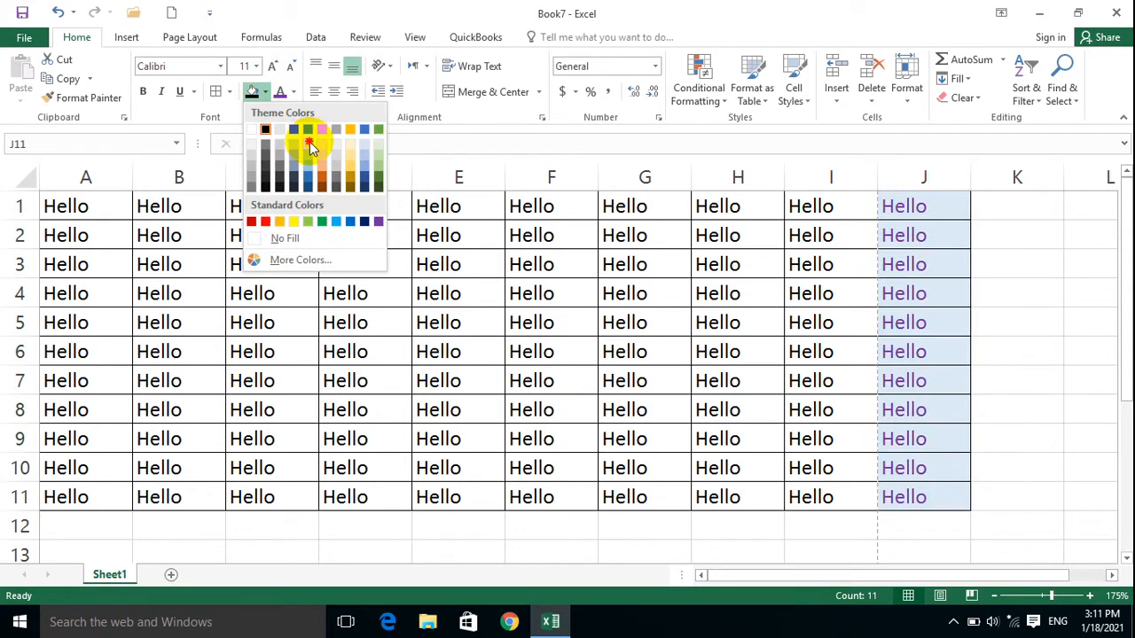
click(309, 142)
key(ctrl+p)
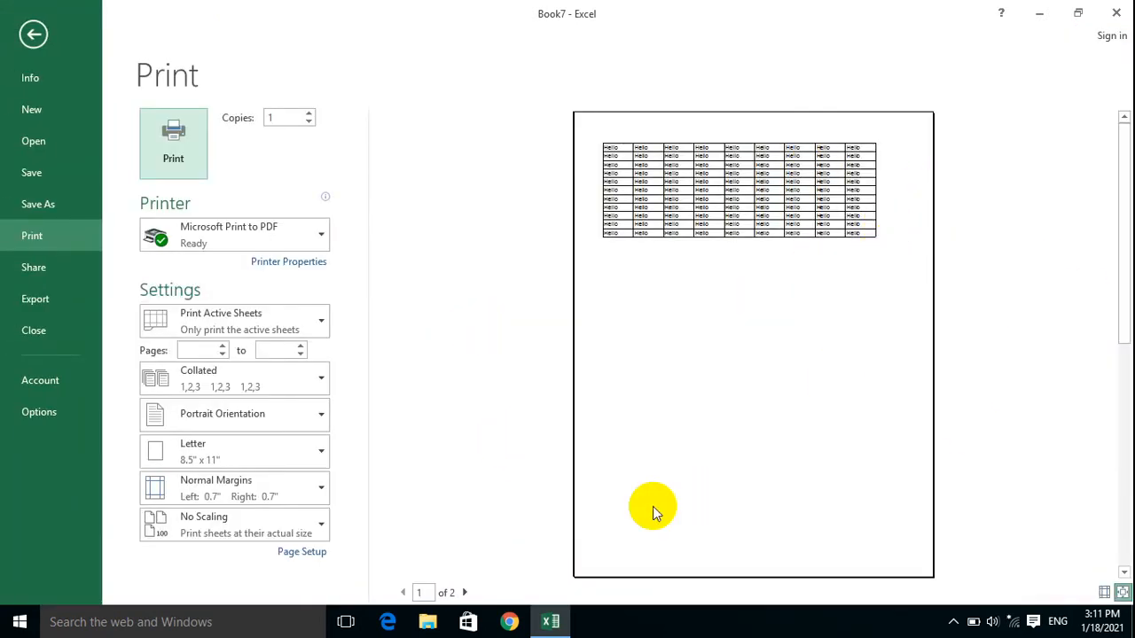
Step: Try the Wide margins preset, set the print margins to Narrow, and return to the worksheet
click(222, 488)
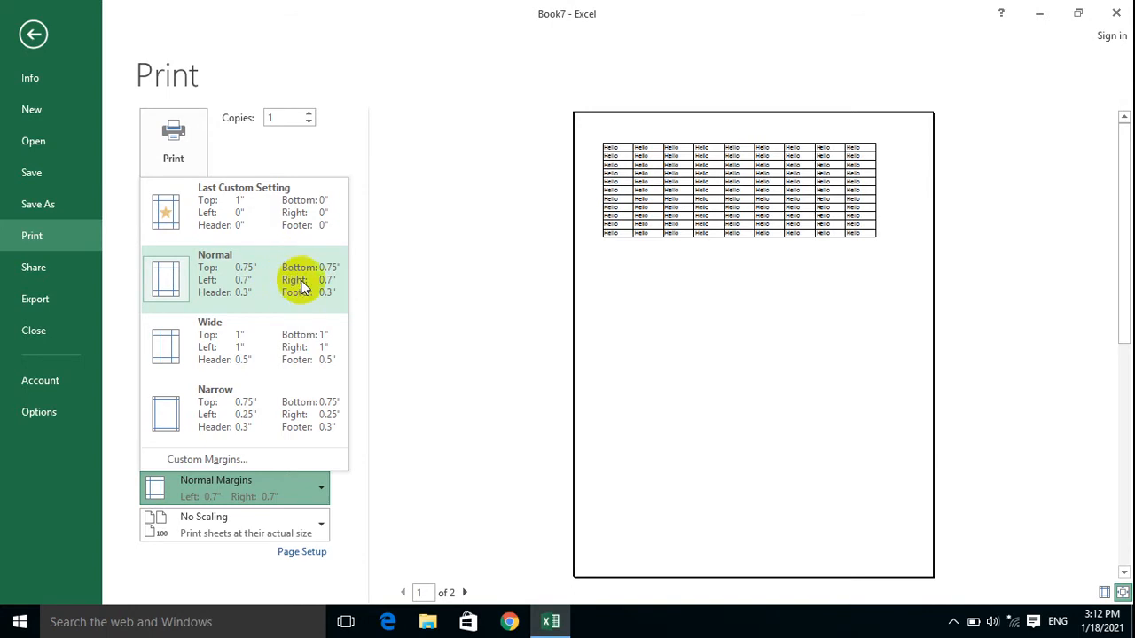
click(214, 356)
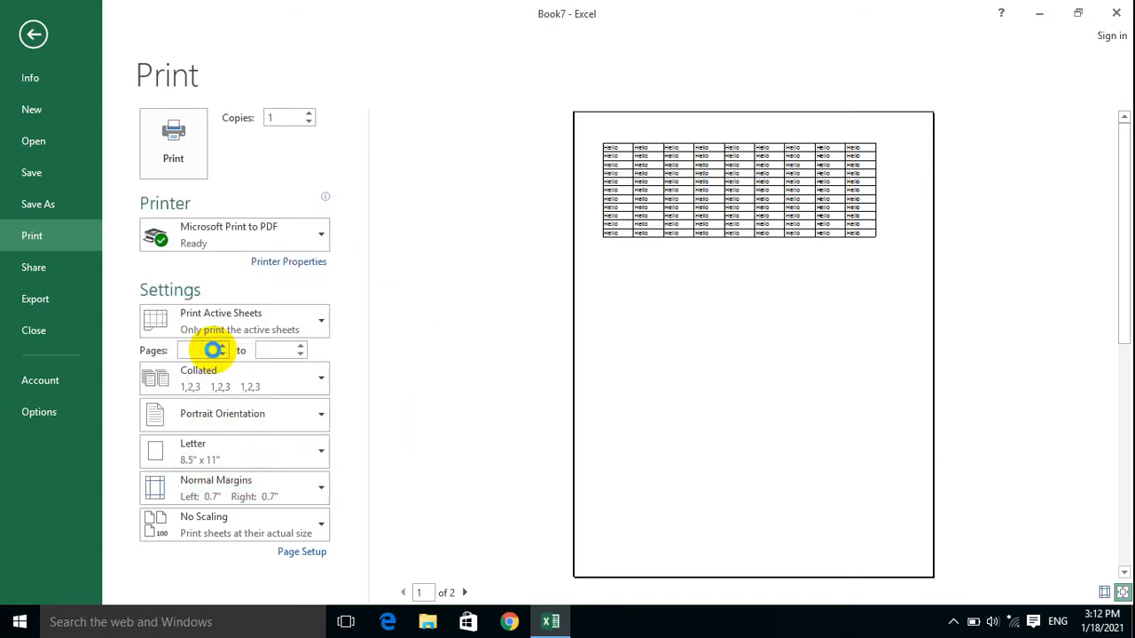
click(251, 490)
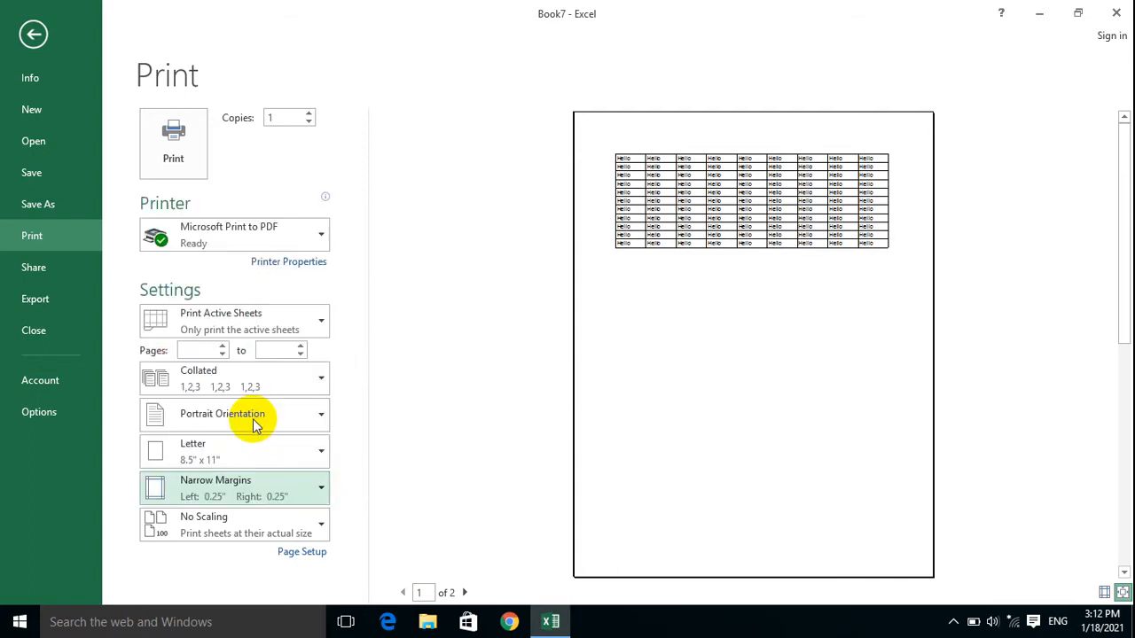
click(254, 425)
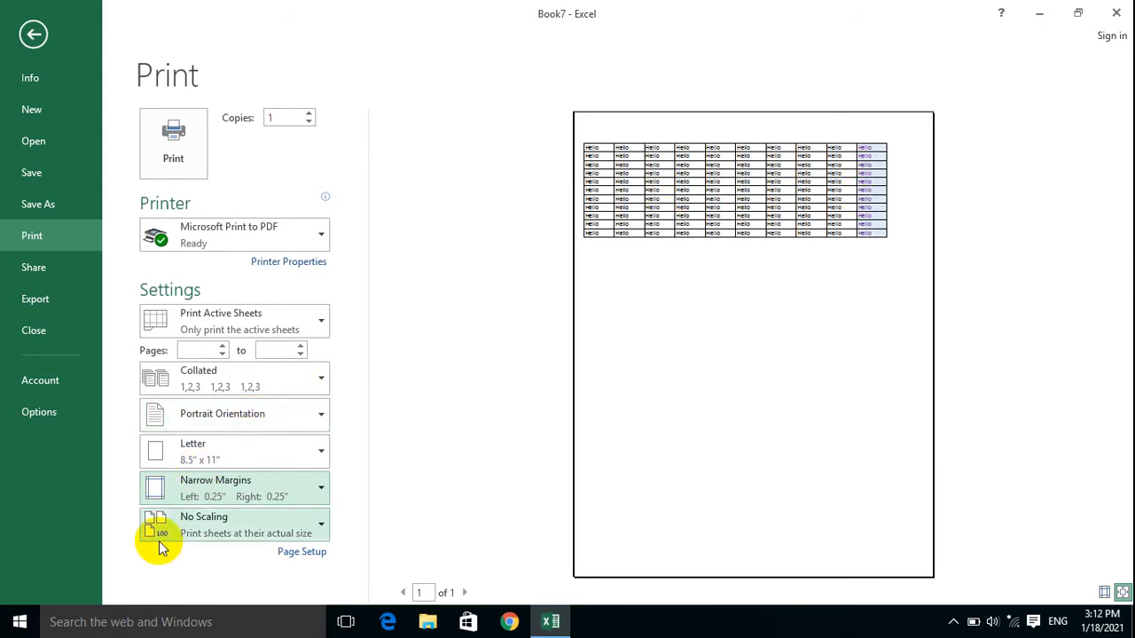
click(222, 499)
click(294, 425)
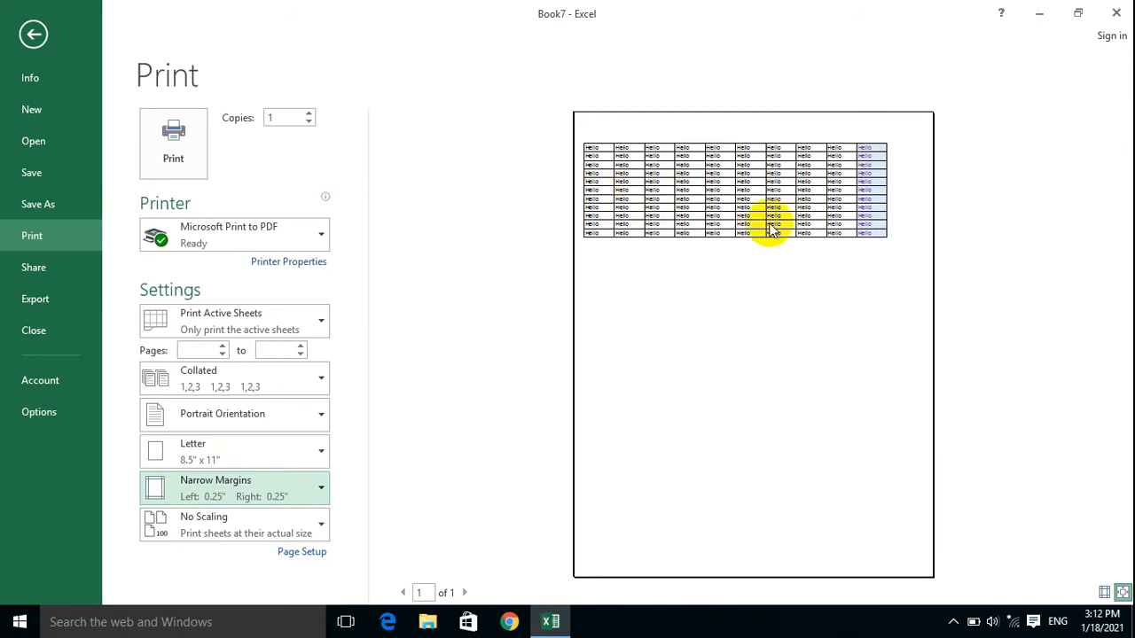
click(224, 499)
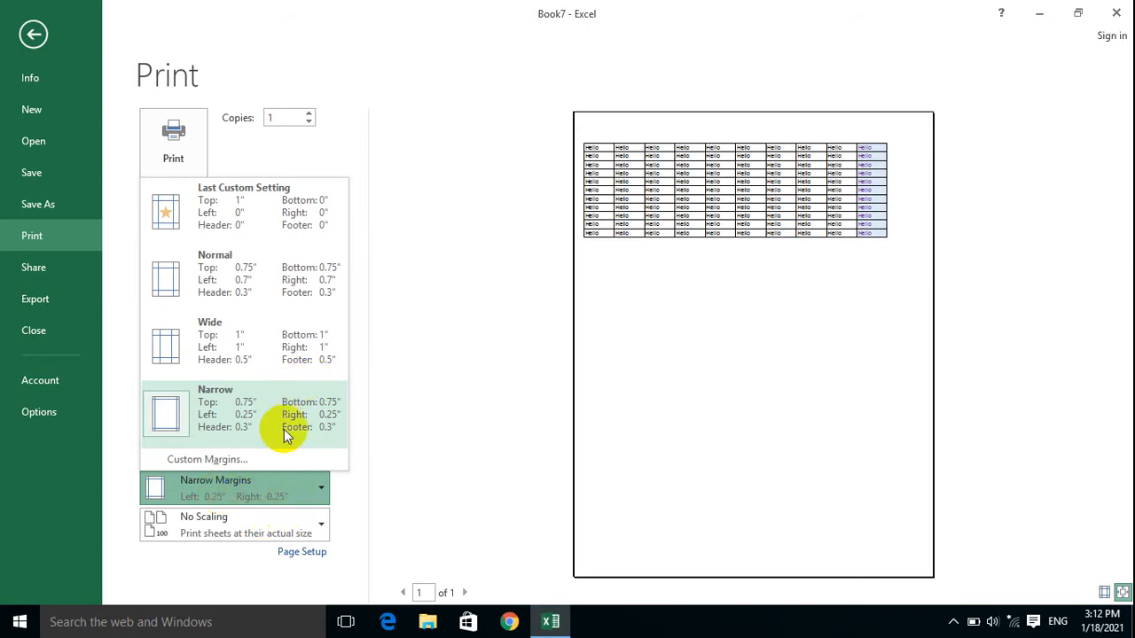
click(33, 35)
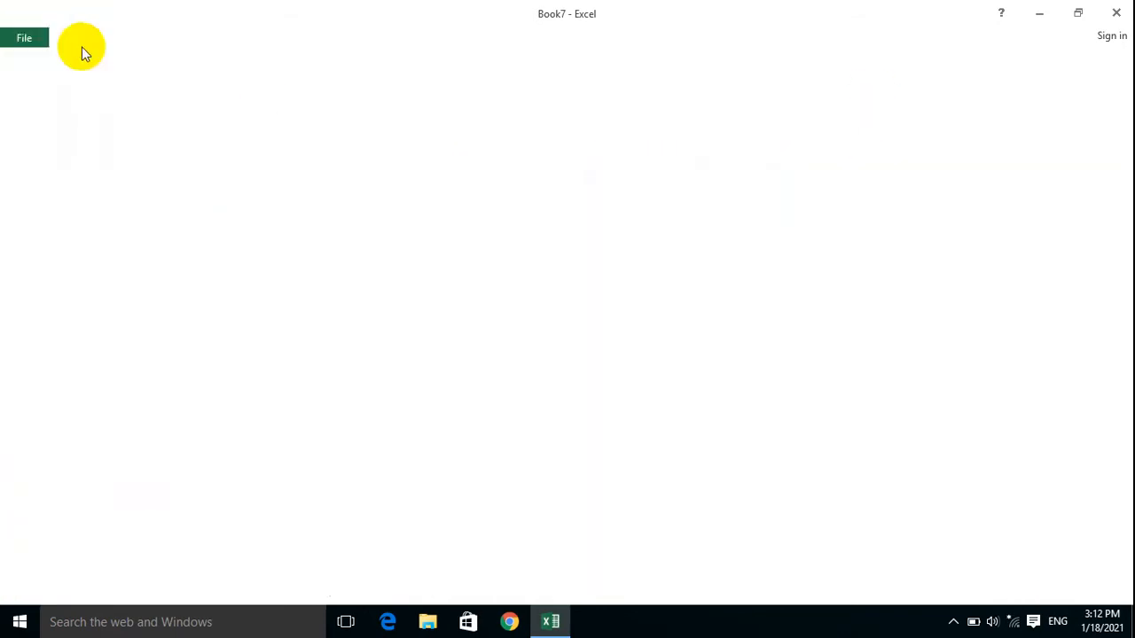
Step: Copy the table in A1:J11 and paste the copy starting at A13
click(824, 347)
drag(946, 488, 7, 10)
key(ctrl+c)
scroll(405, 214, down, 2)
click(92, 370)
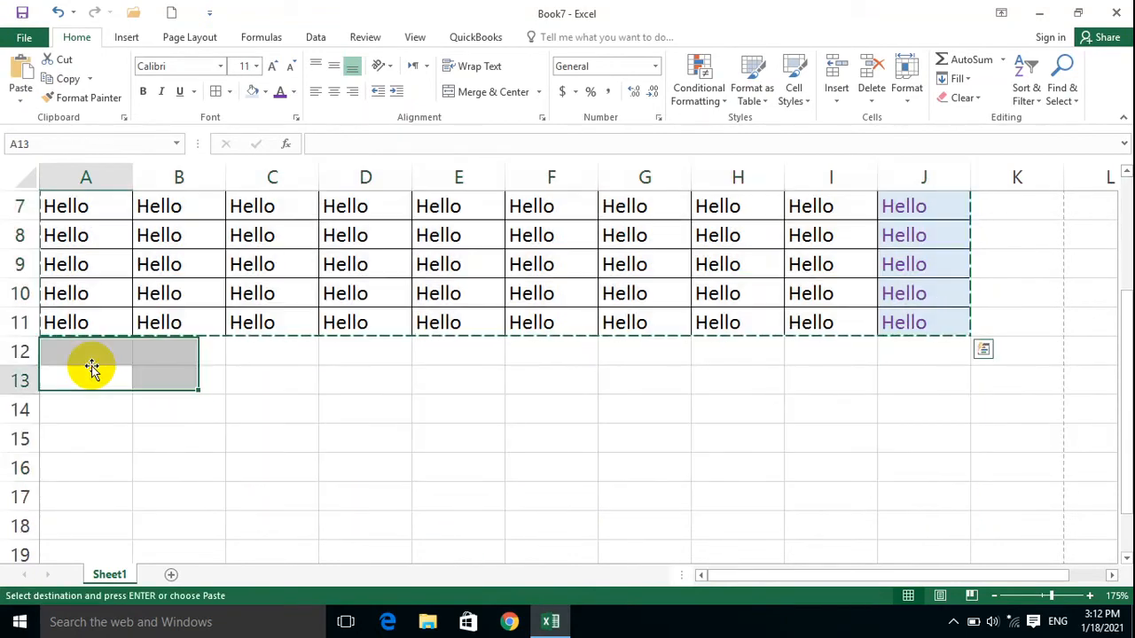
key(ctrl+v)
Step: Try to copy the block A1:J23 to the empty rows below row 23
double_click(92, 343)
scroll(95, 347, down, 6)
click(104, 314)
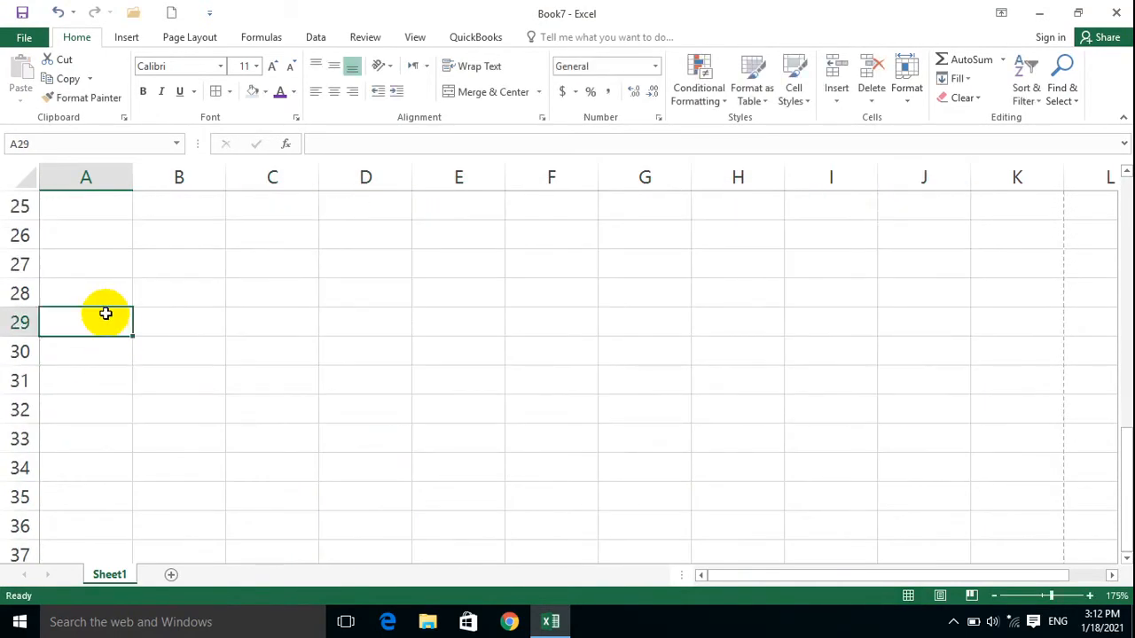
scroll(109, 355, up, 3)
click(95, 446)
drag(115, 413, 970, 114)
key(ctrl+c)
scroll(507, 374, down, 6)
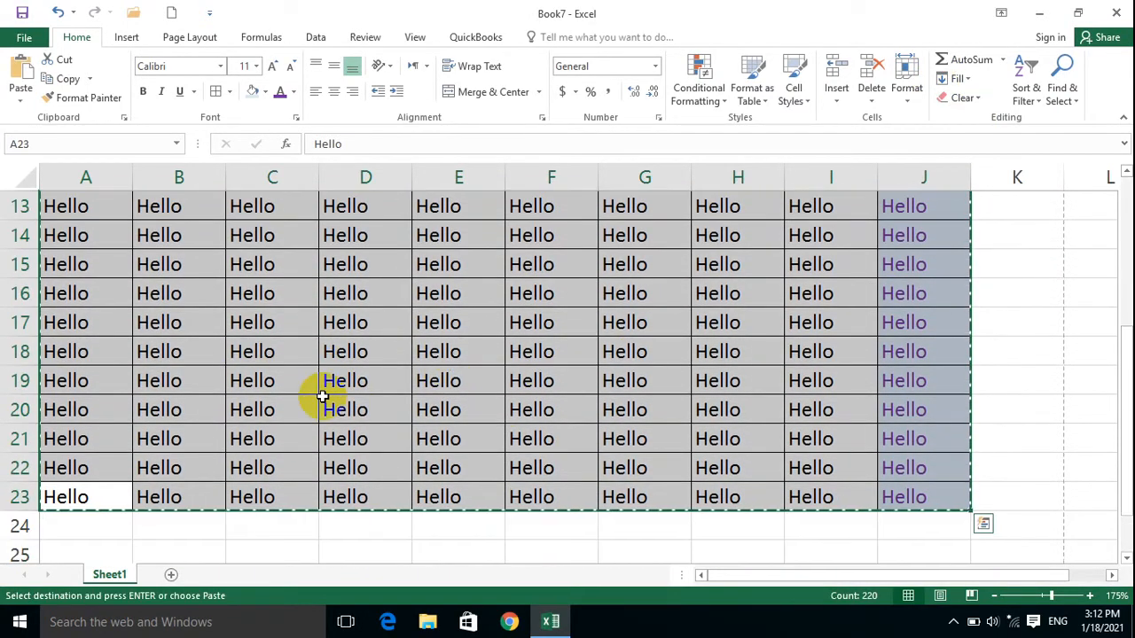
double_click(87, 265)
scroll(103, 304, down, 2)
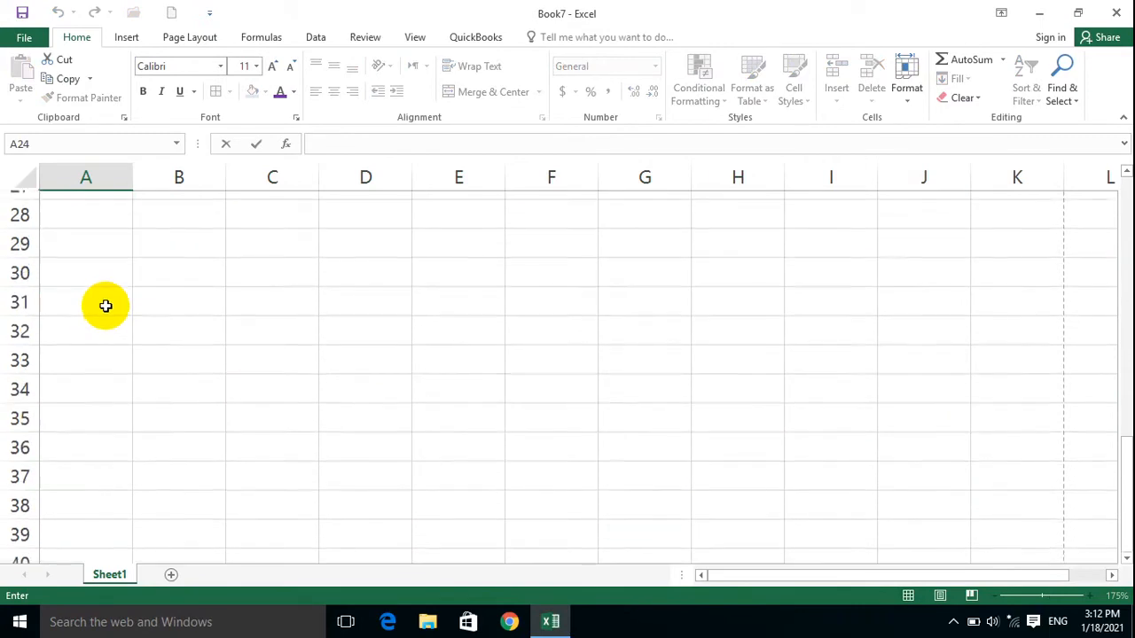
scroll(133, 311, up, 1)
click(157, 317)
scroll(195, 337, up, 2)
Step: Copy the last five table rows, A19:J23
click(902, 323)
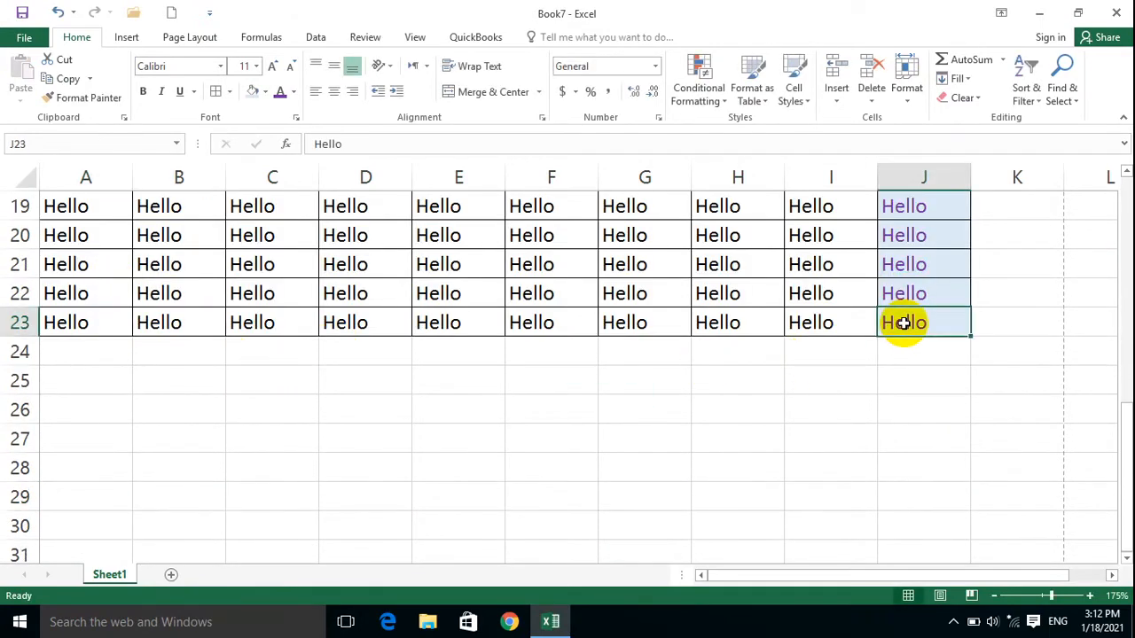
key(shift+Left)
key(shift+Left)
key(shift+Left)
key(shift+Left)
key(shift+Left)
key(shift+Left)
key(shift+Left)
key(shift+Left)
key(shift+Left)
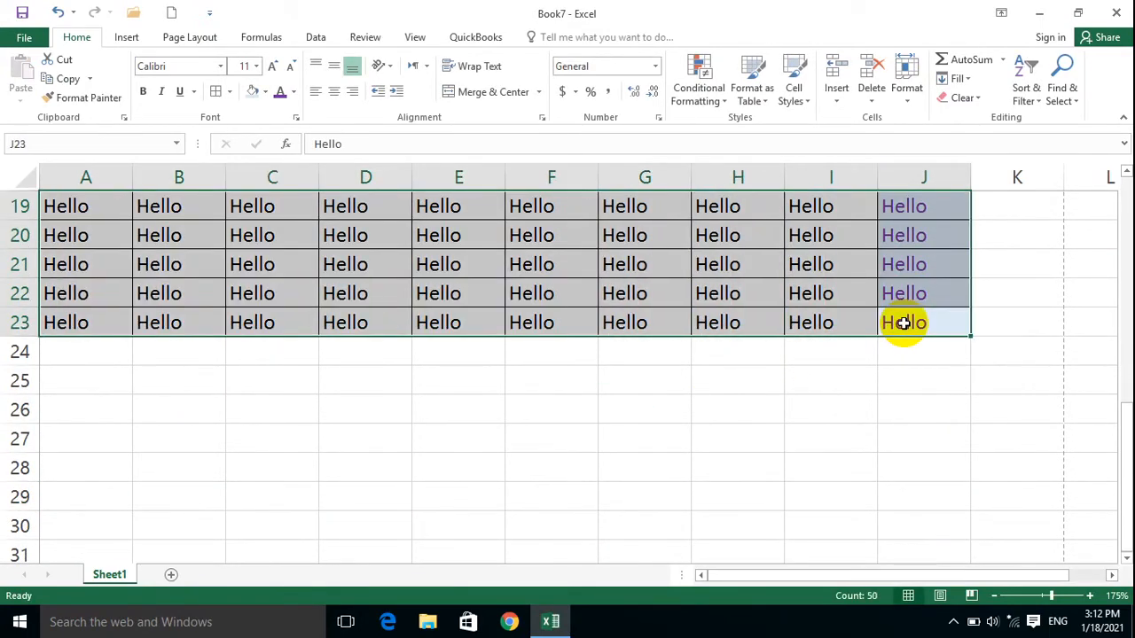
key(ctrl+c)
Step: Paste the copied five rows at A24 and again at A29
key(Down)
key(Down)
key(Left)
key(Left)
key(Left)
key(Left)
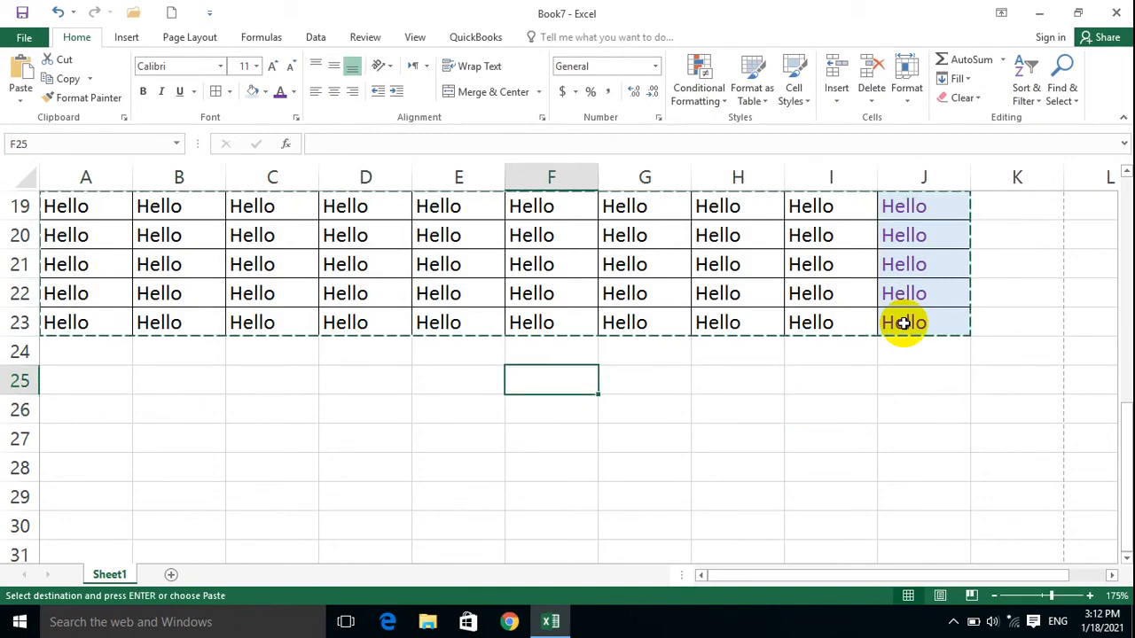
key(Home)
key(Up)
key(ctrl+v)
key(Down)
key(Down)
key(Down)
key(Down)
key(Down)
key(ctrl+v)
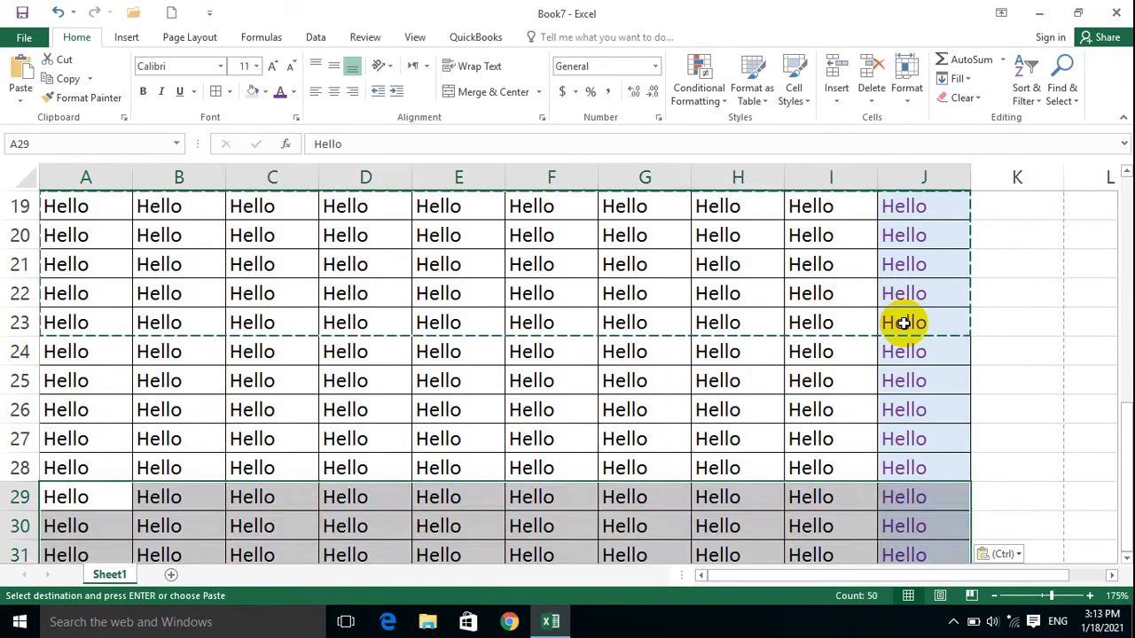
Step: Paste the same five rows at A34 and A39 to extend the table further
key(Down)
key(Down)
key(Down)
key(Down)
key(Down)
key(ctrl+v)
key(Down)
key(Down)
key(Down)
key(Down)
key(Down)
key(Down)
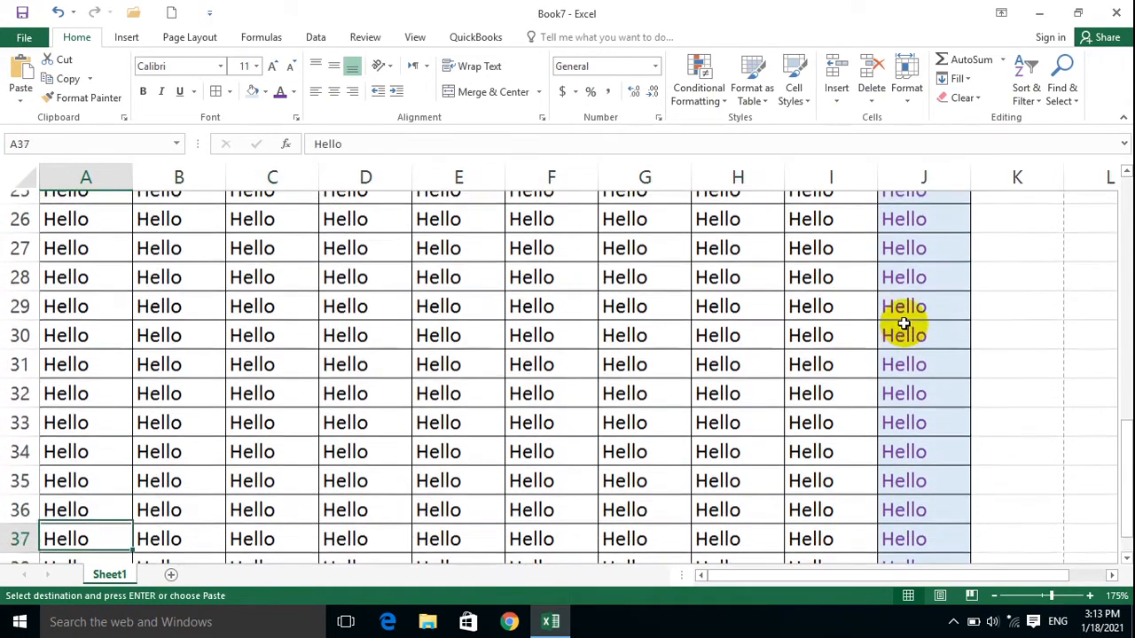
key(ctrl+v)
Step: Paste the five rows at A44 and A49 so the table extends to row 53
key(Down)
key(Down)
key(Down)
key(Down)
key(Down)
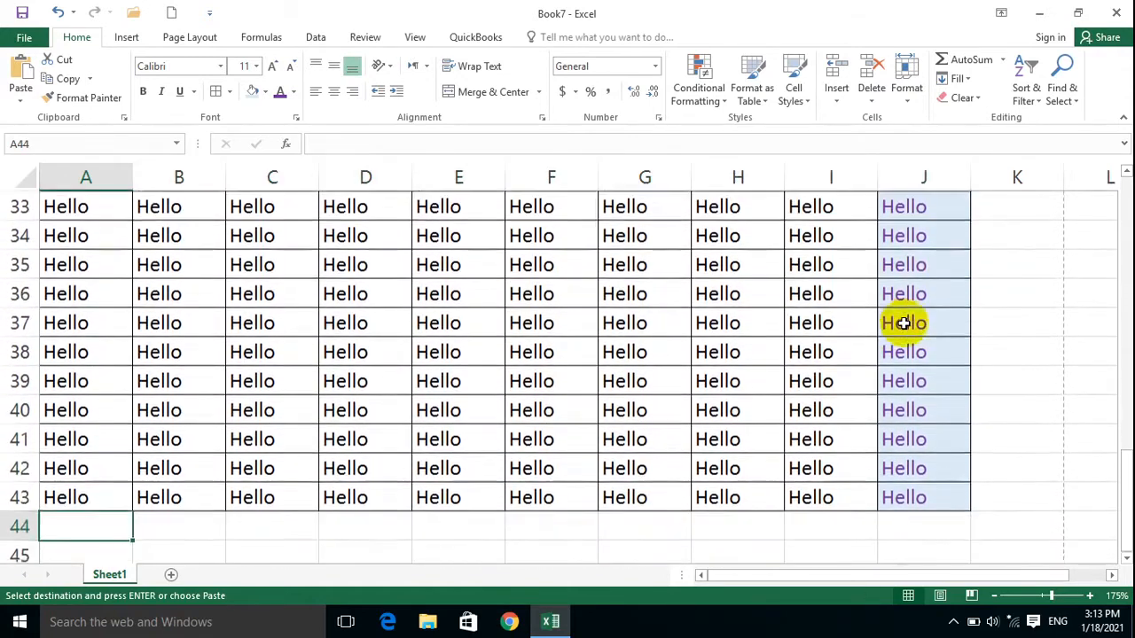
key(ctrl+v)
key(Down)
key(Down)
key(Down)
key(Down)
key(Down)
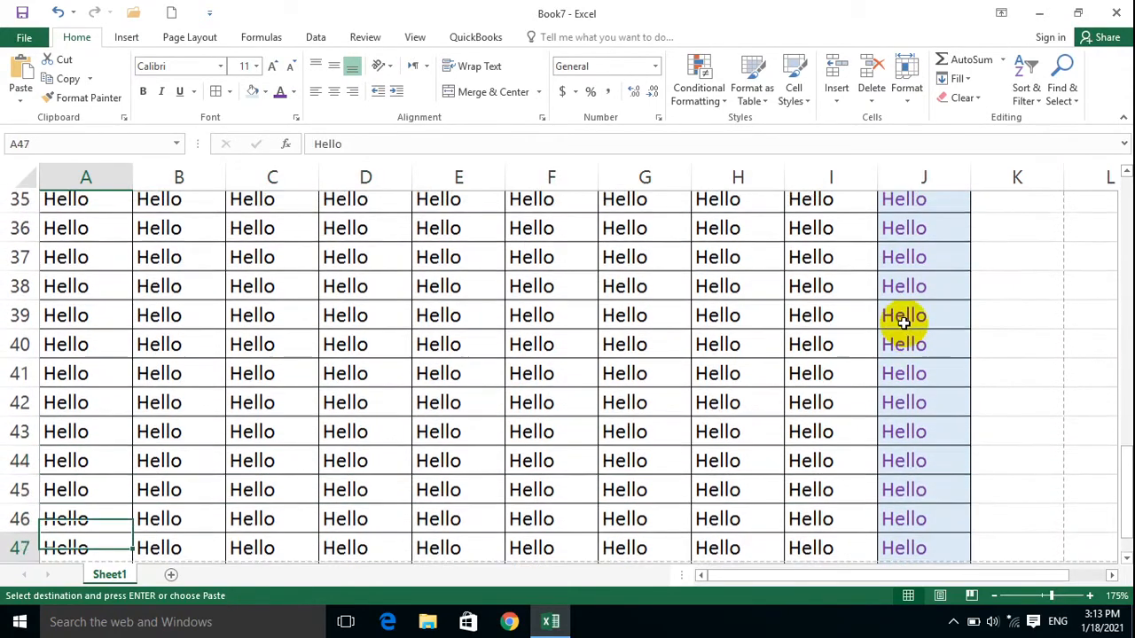
key(ctrl+v)
Step: Clear the contents of rows 50 to 53, keeping their borders and fill
key(Down)
key(Down)
key(Down)
key(Down)
key(Down)
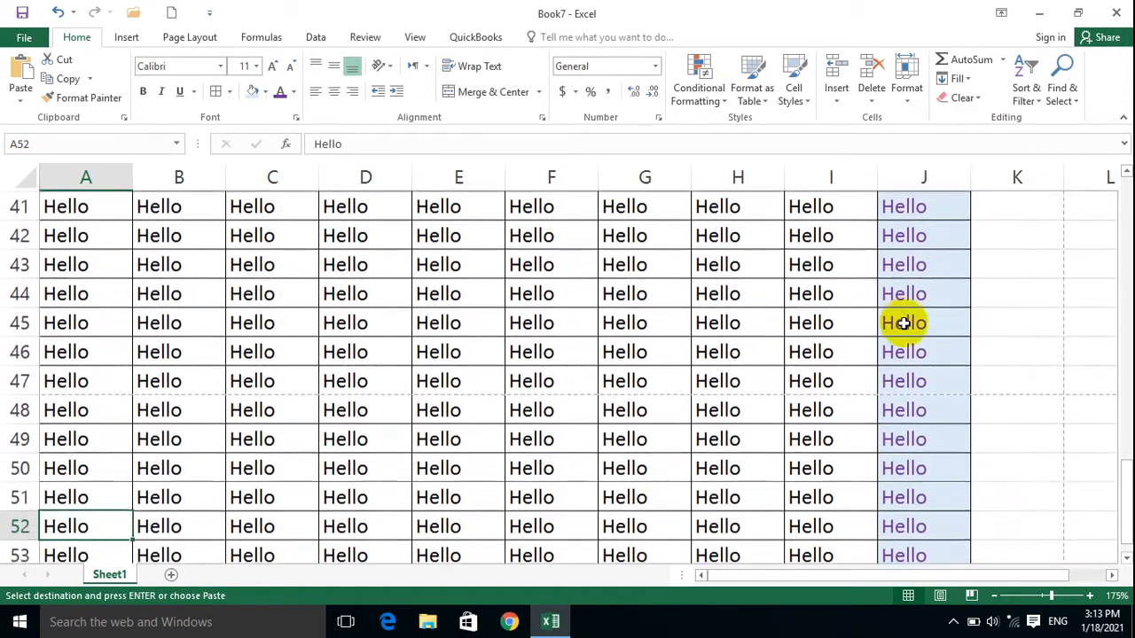
key(Up)
key(Up)
key(Up)
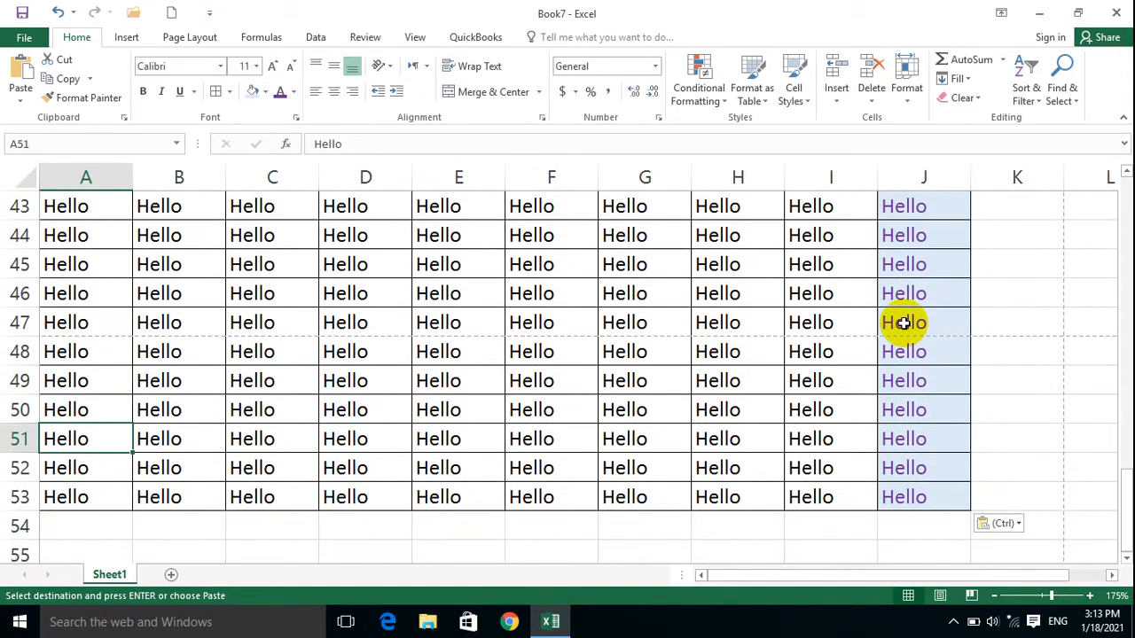
scroll(742, 355, up, 1)
scroll(443, 385, down, 2)
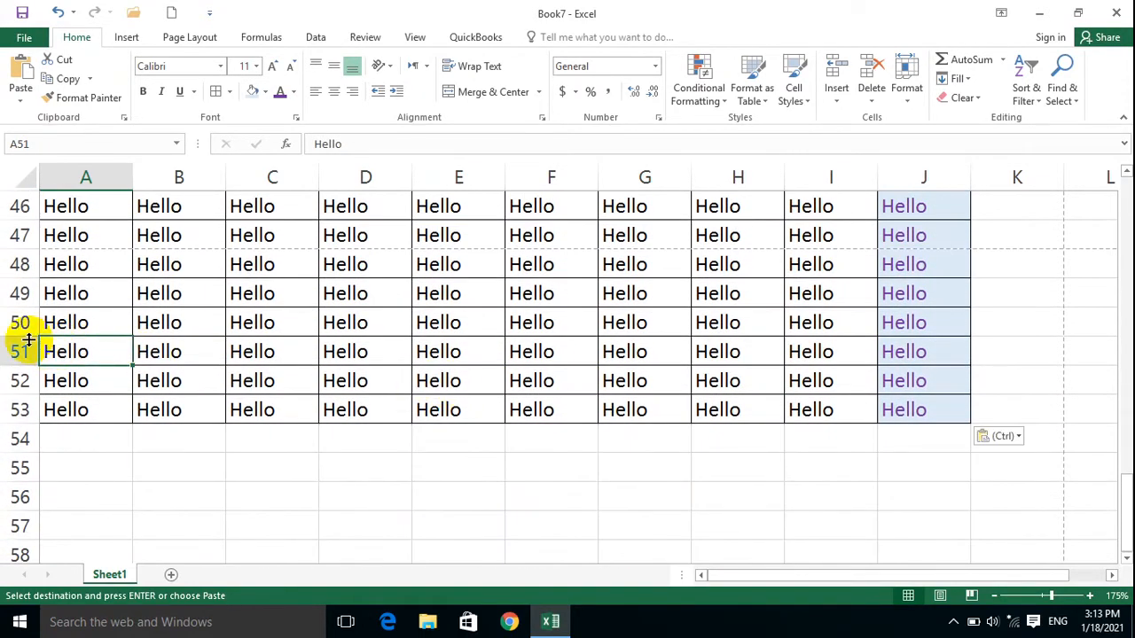
drag(13, 342, 65, 411)
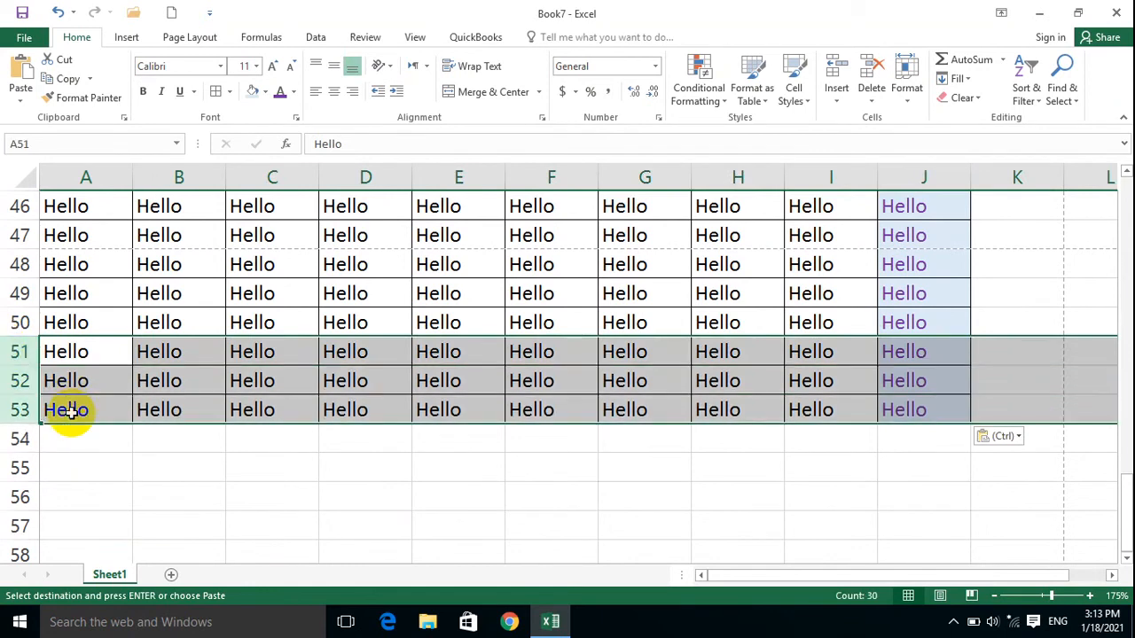
key(Delete)
click(7, 321)
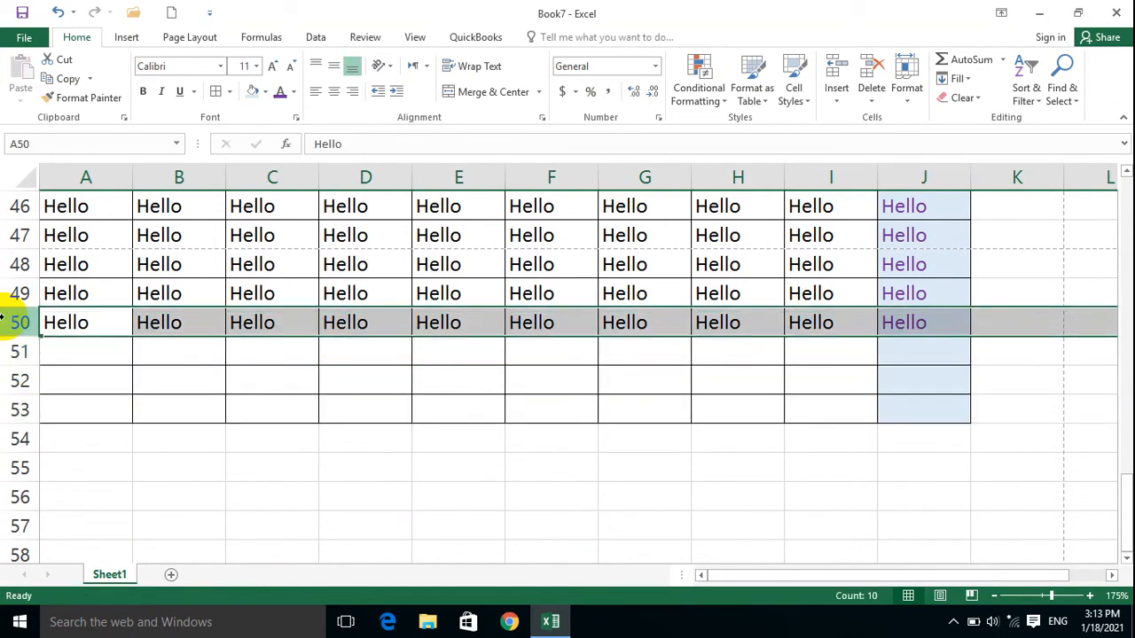
key(Delete)
Step: Fill cells A48:J49, the rows just below the page break, with light gray
click(249, 268)
click(14, 266)
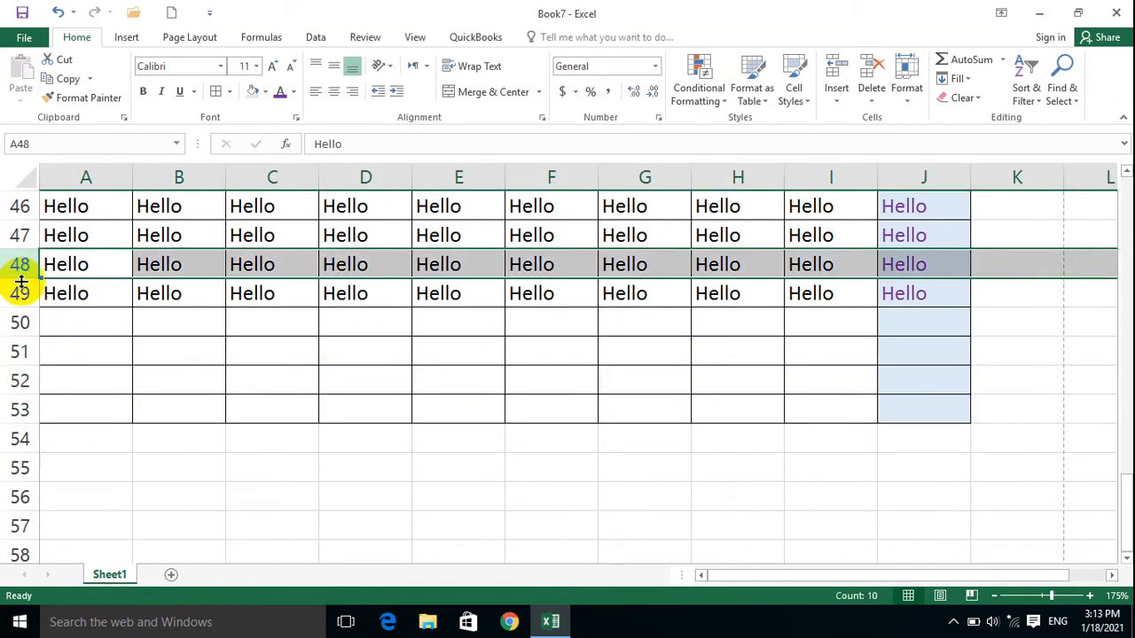
click(16, 293)
click(532, 257)
drag(71, 264, 891, 266)
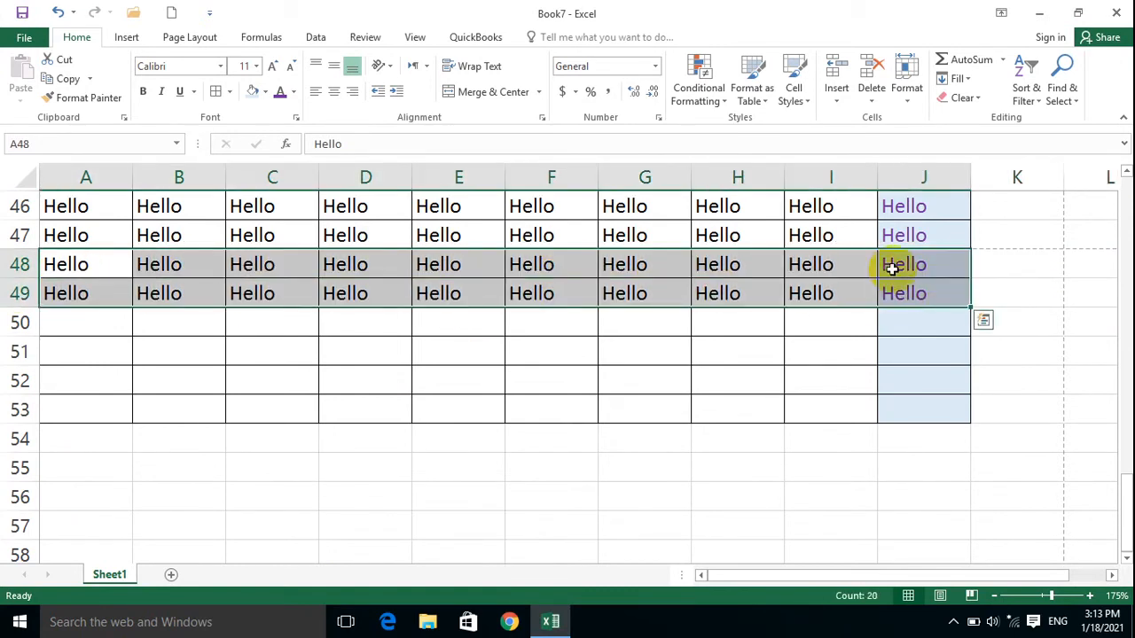
click(266, 92)
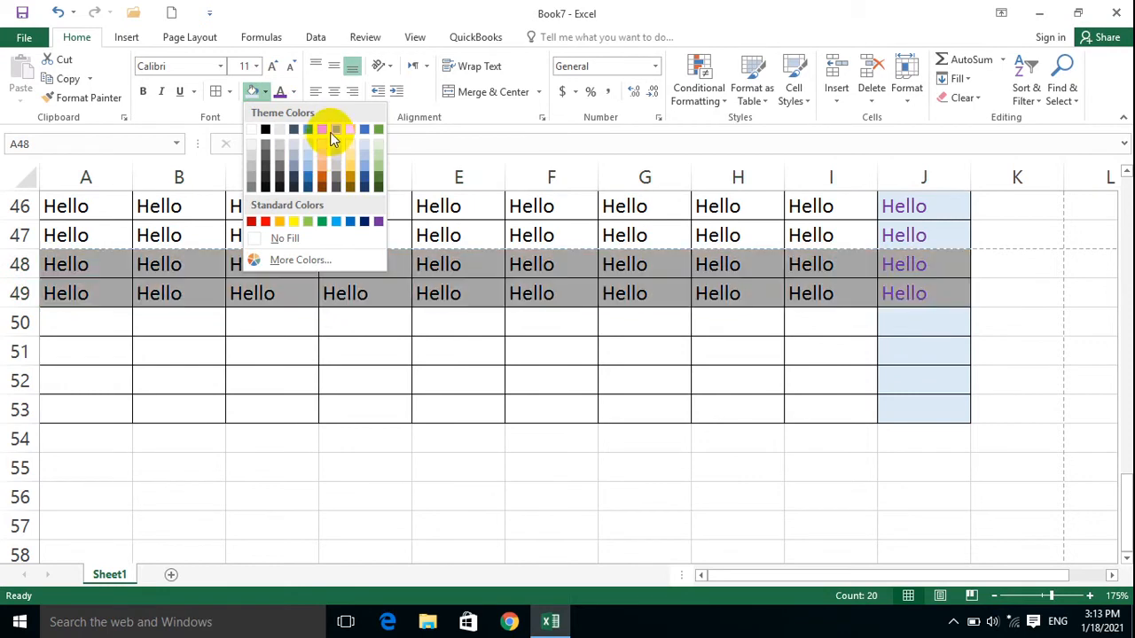
click(338, 143)
click(344, 205)
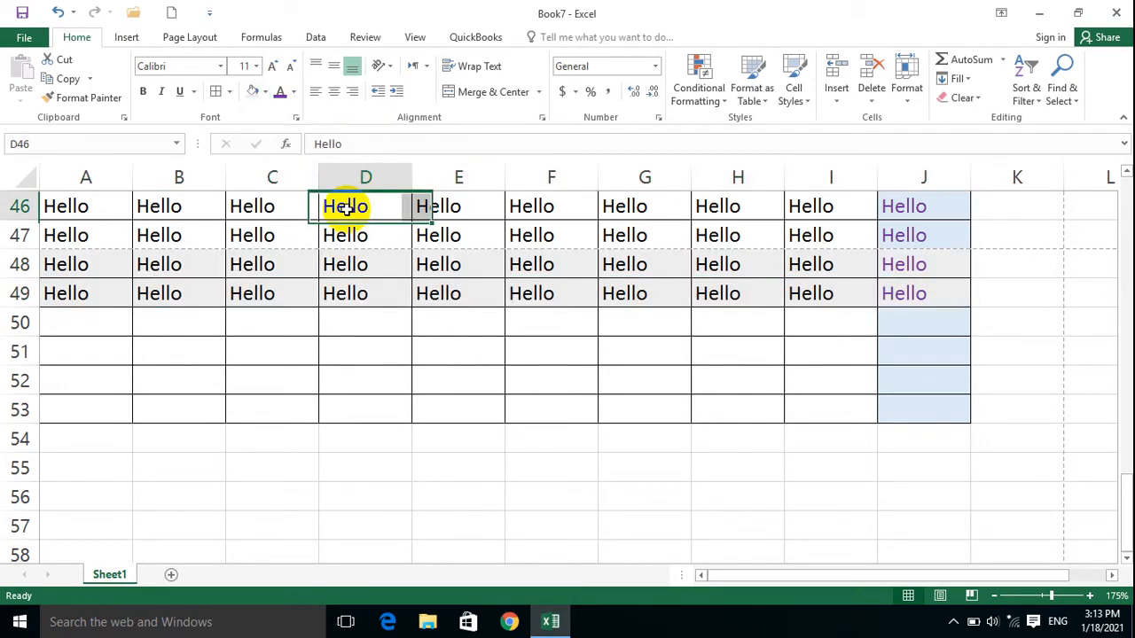
Step: Set custom print margins with a top margin of 0.20 inches and a reduced bottom margin, and return to the worksheet
key(ctrl+p)
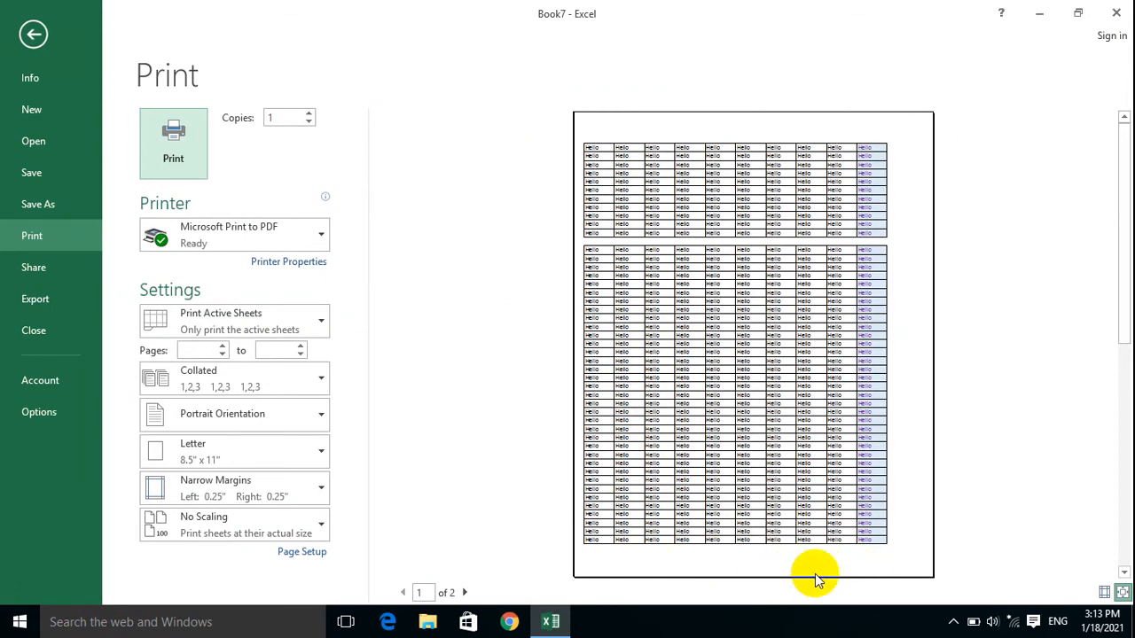
click(267, 502)
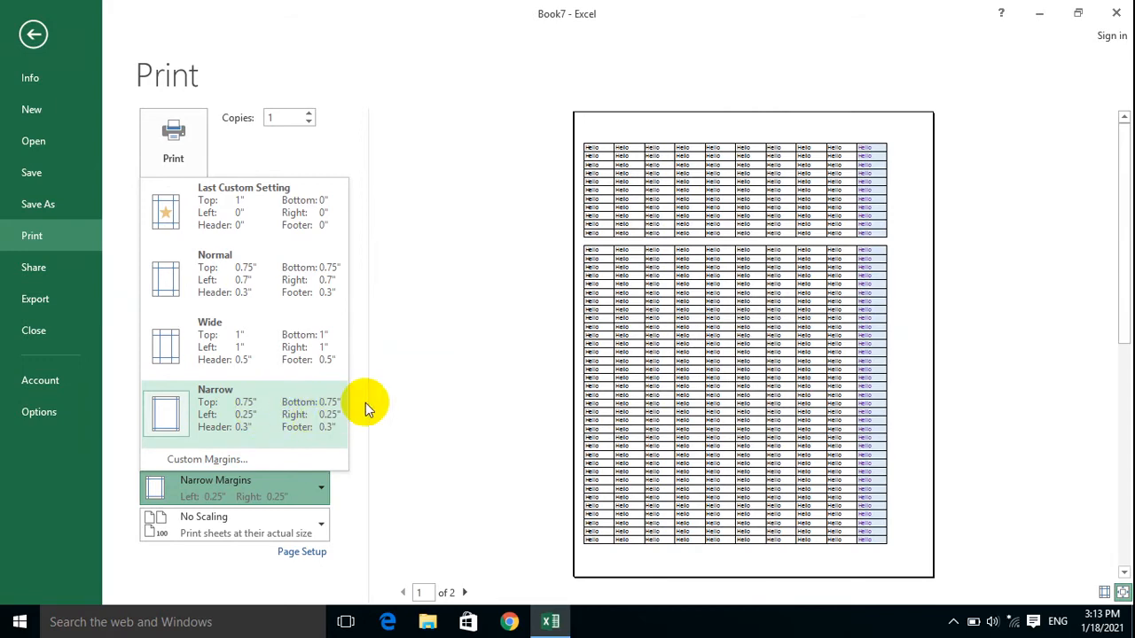
click(204, 459)
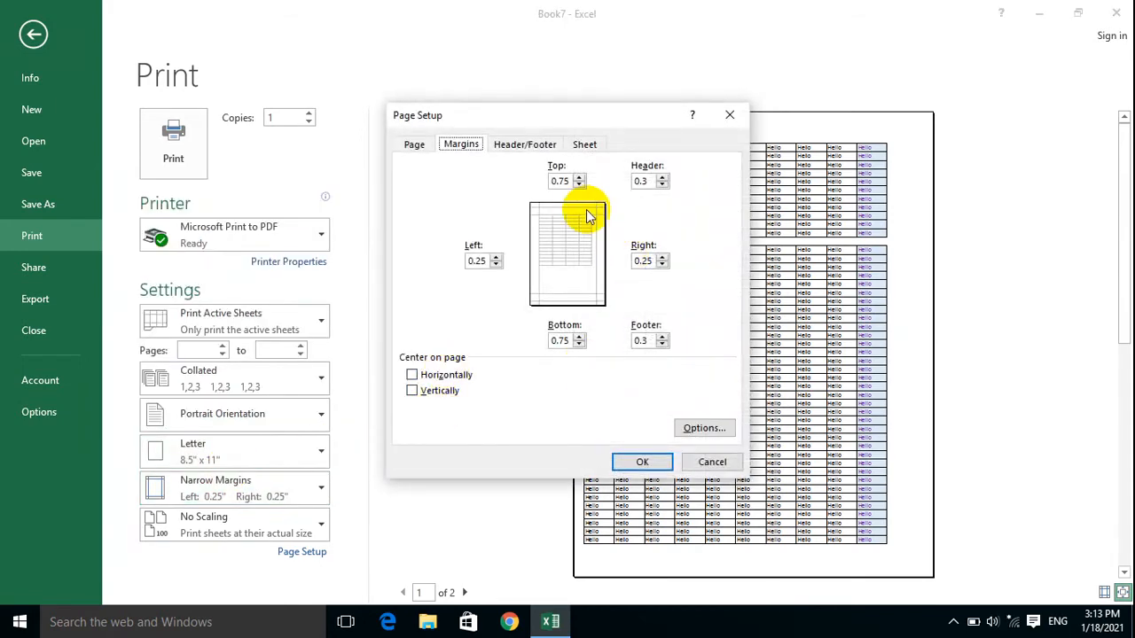
drag(569, 180, 534, 179)
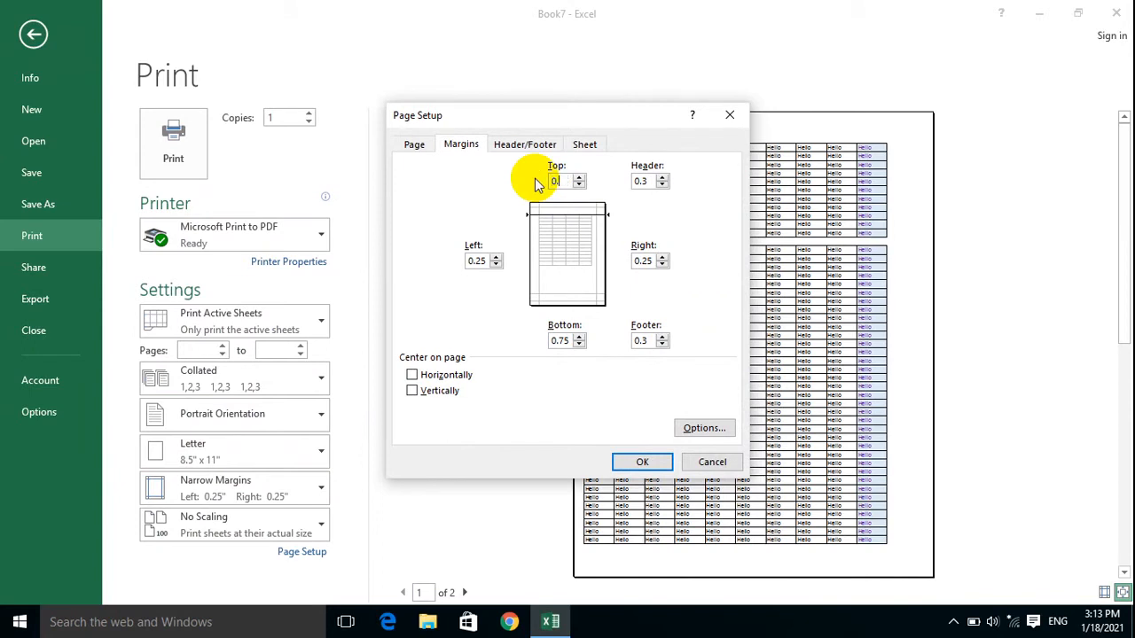
text(0.20)
key(Return)
key(Escape)
Step: Preview how the extended table prints with the custom margins
scroll(573, 421, down, 1)
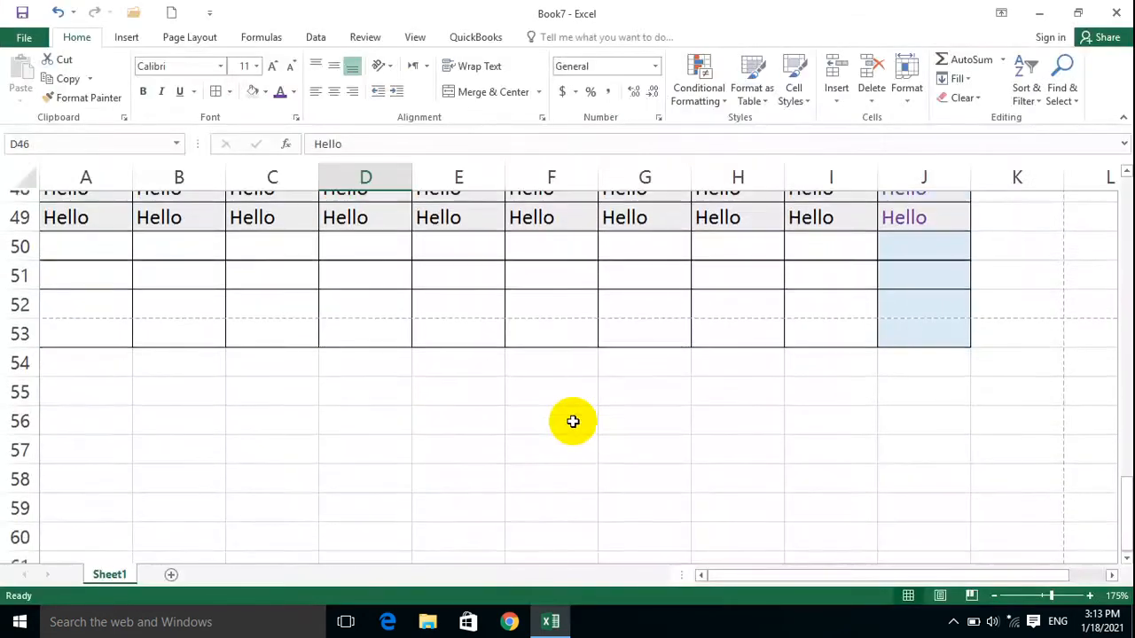
scroll(573, 421, up, 1)
key(ctrl+p)
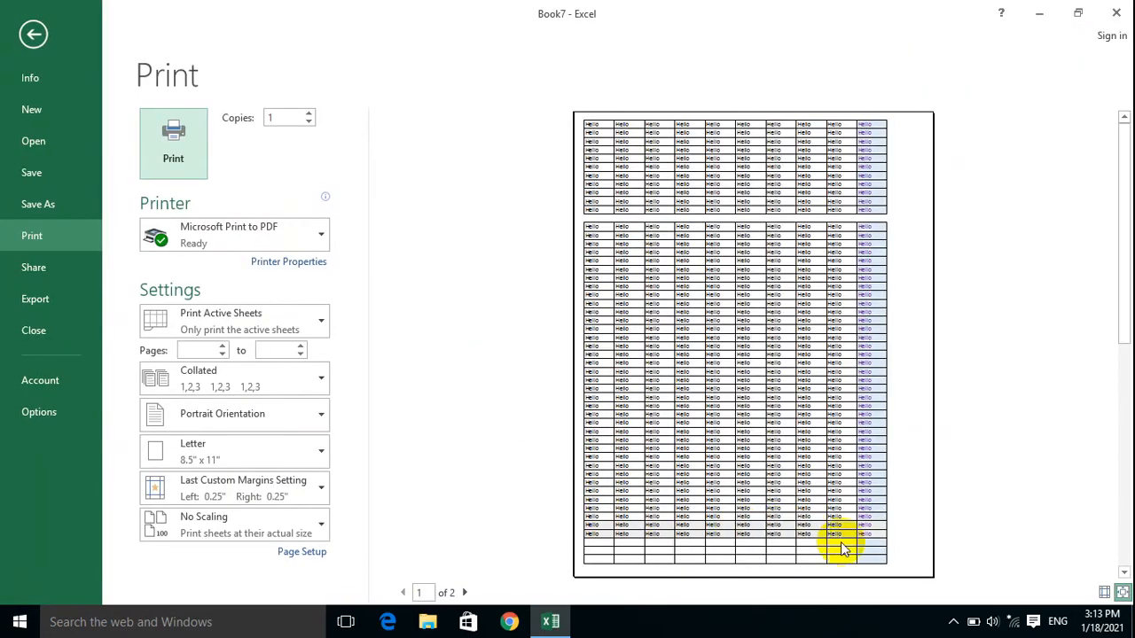
Step: Inspect the page preview with the available margin presets and scaling options, and return to the worksheet
click(843, 550)
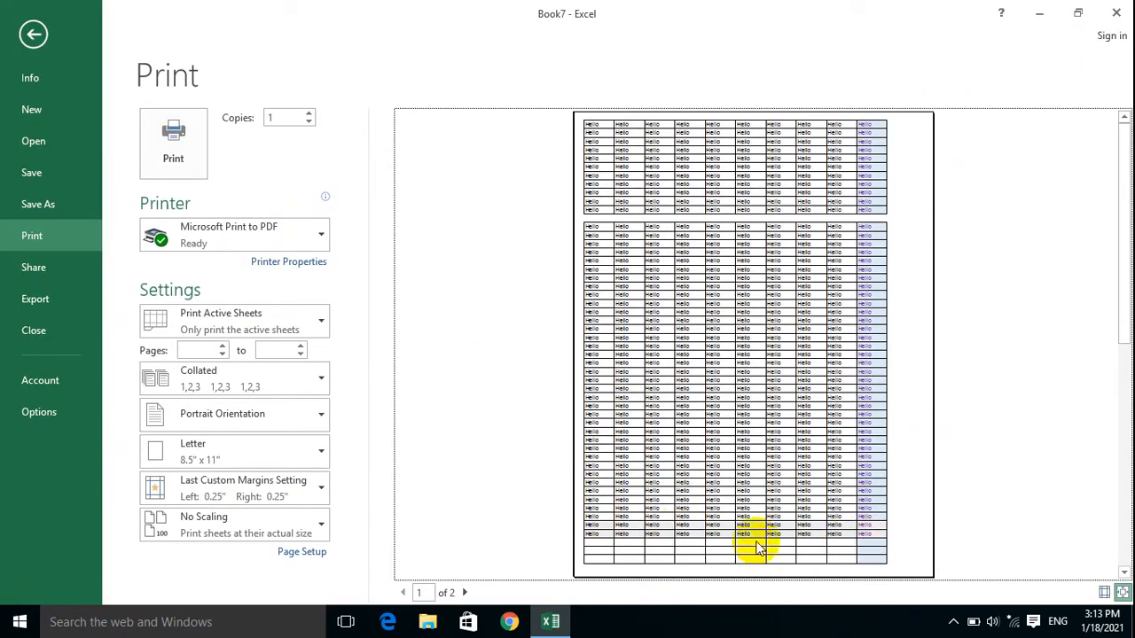
click(257, 500)
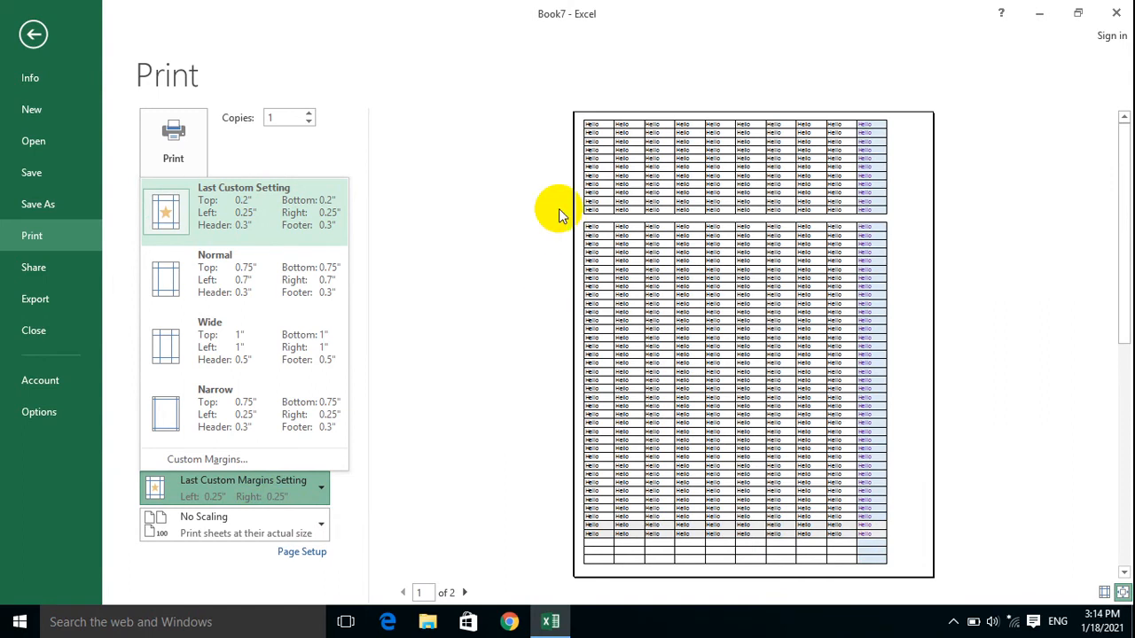
click(393, 495)
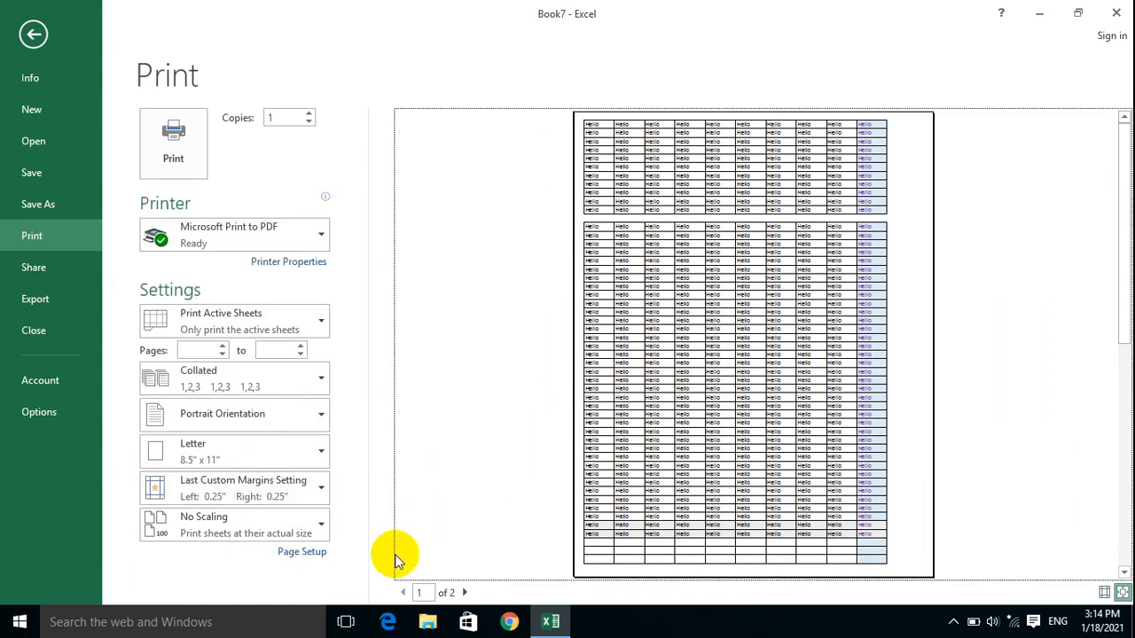
click(218, 532)
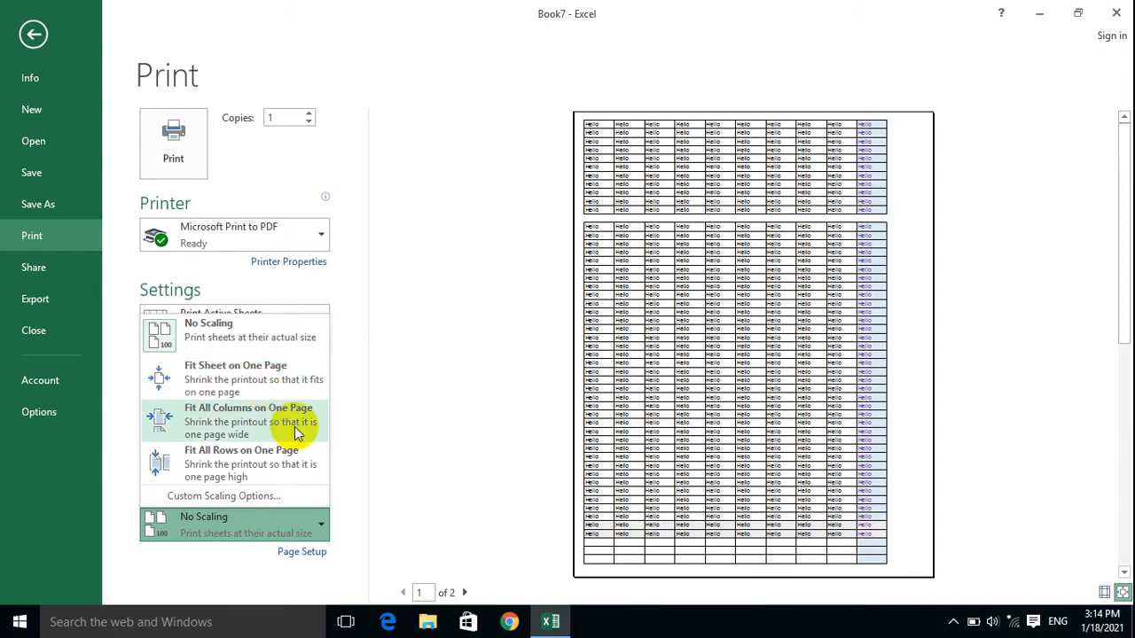
key(Escape)
key(Escape)
Step: Copy column J and paste it into columns K and L to widen the table
scroll(817, 384, up, 5)
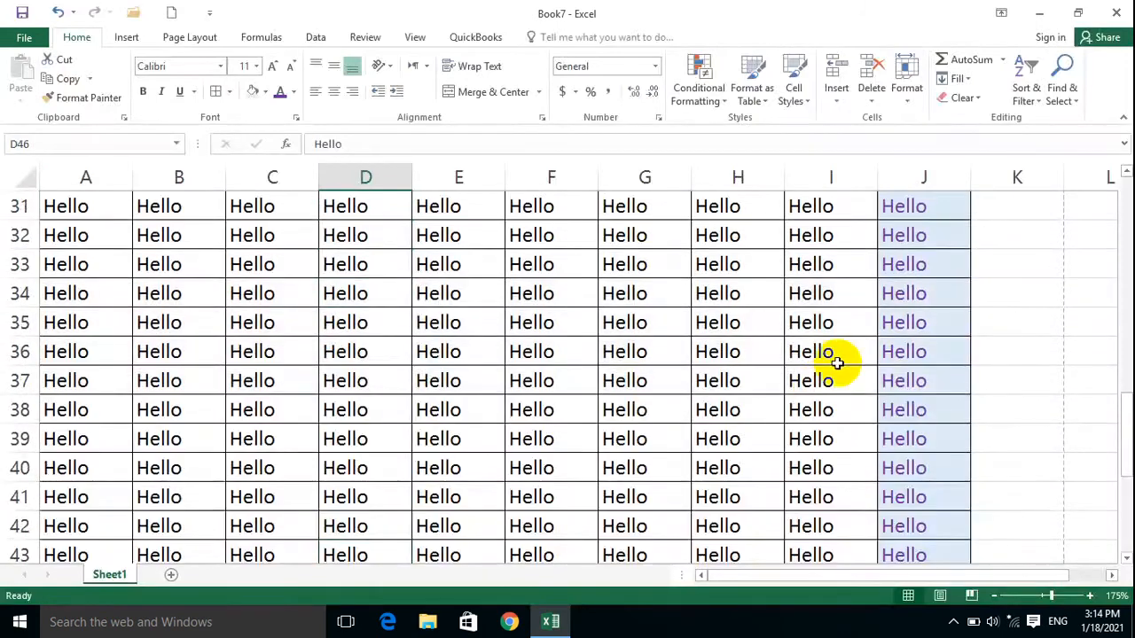
click(924, 177)
key(ctrl+c)
click(1002, 207)
scroll(1003, 249, up, 10)
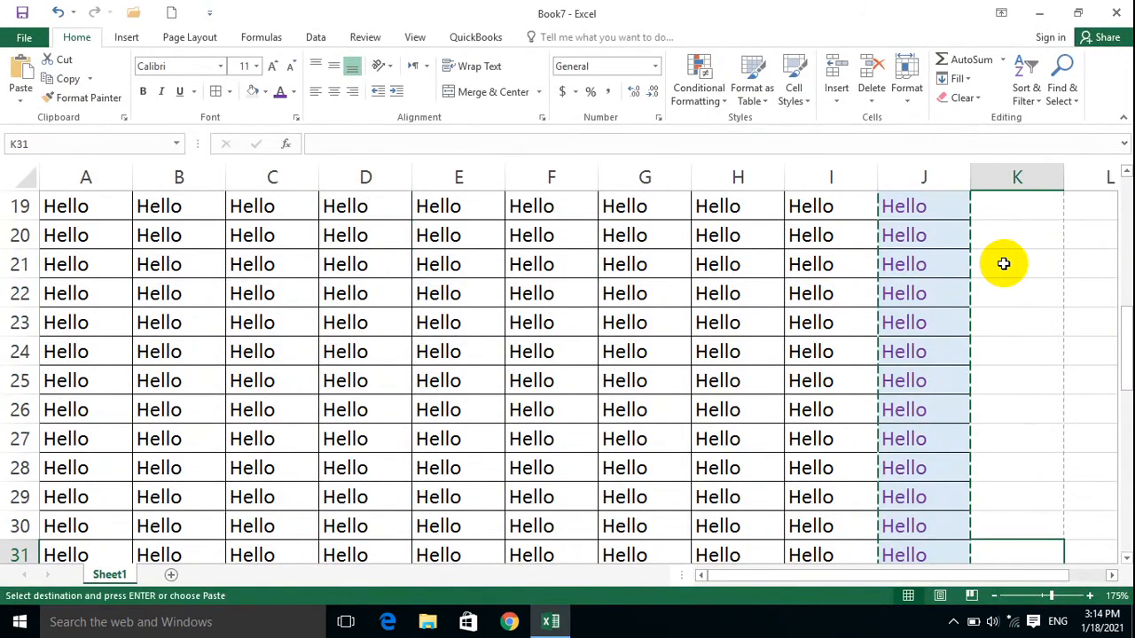
click(1013, 182)
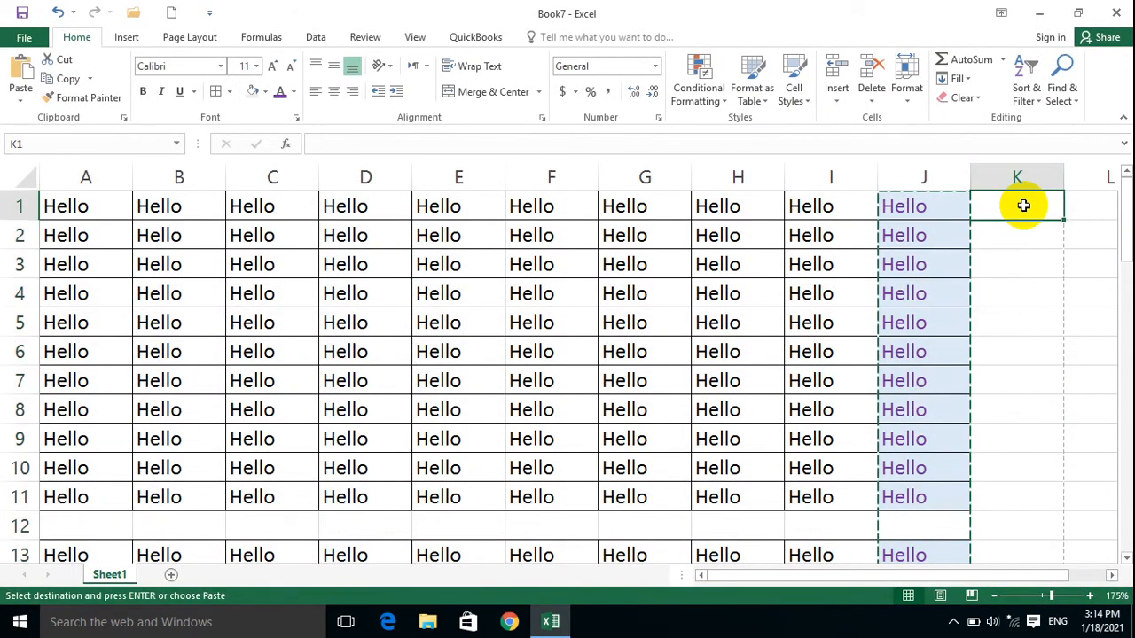
key(ctrl+v)
click(1080, 211)
key(ctrl+v)
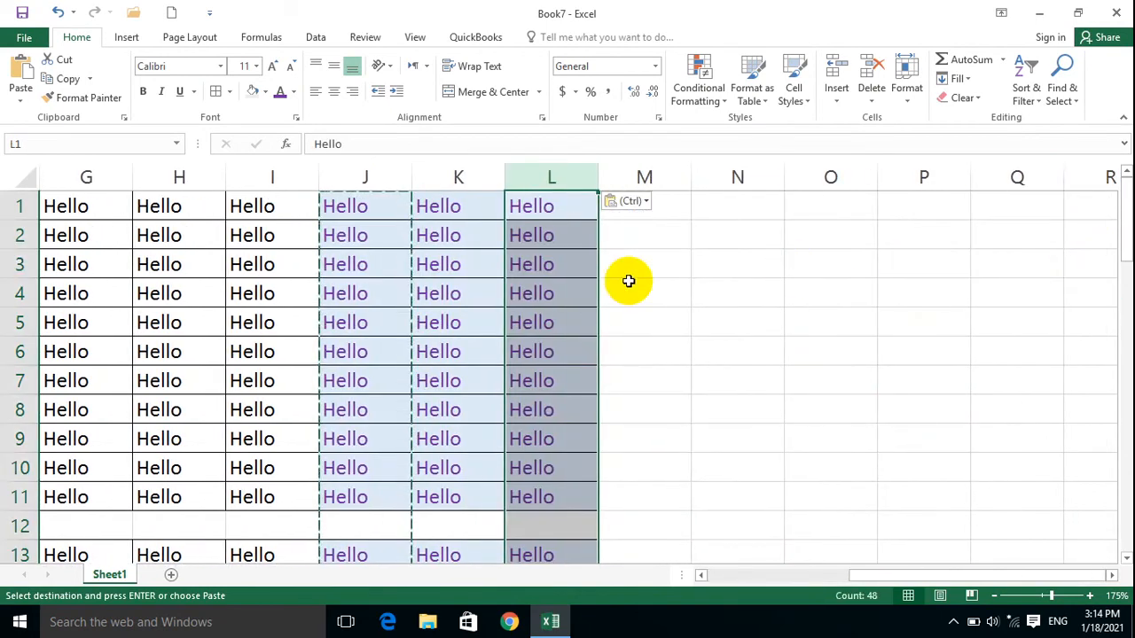
click(561, 290)
click(733, 285)
click(476, 256)
Step: Fill column L with light orange
key(ctrl+p)
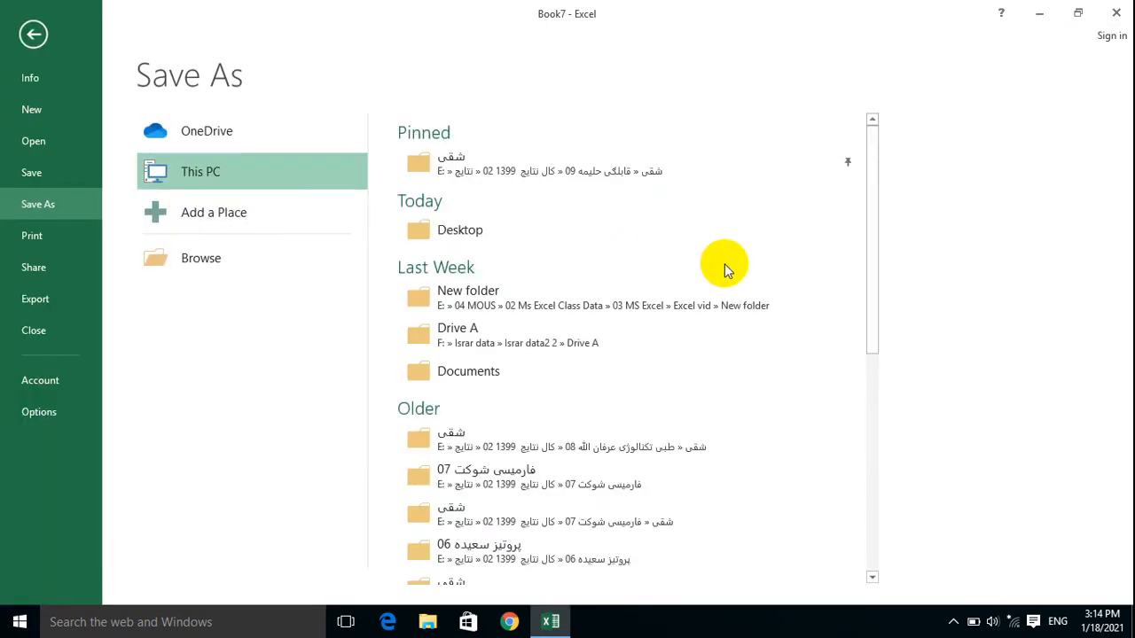
key(Escape)
click(552, 178)
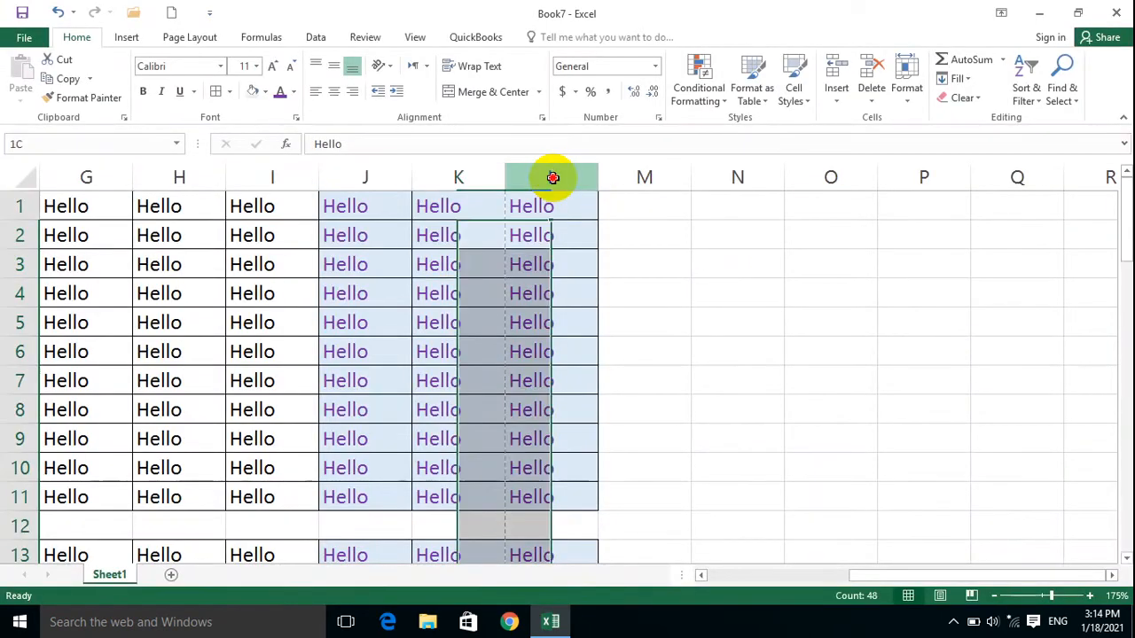
click(265, 92)
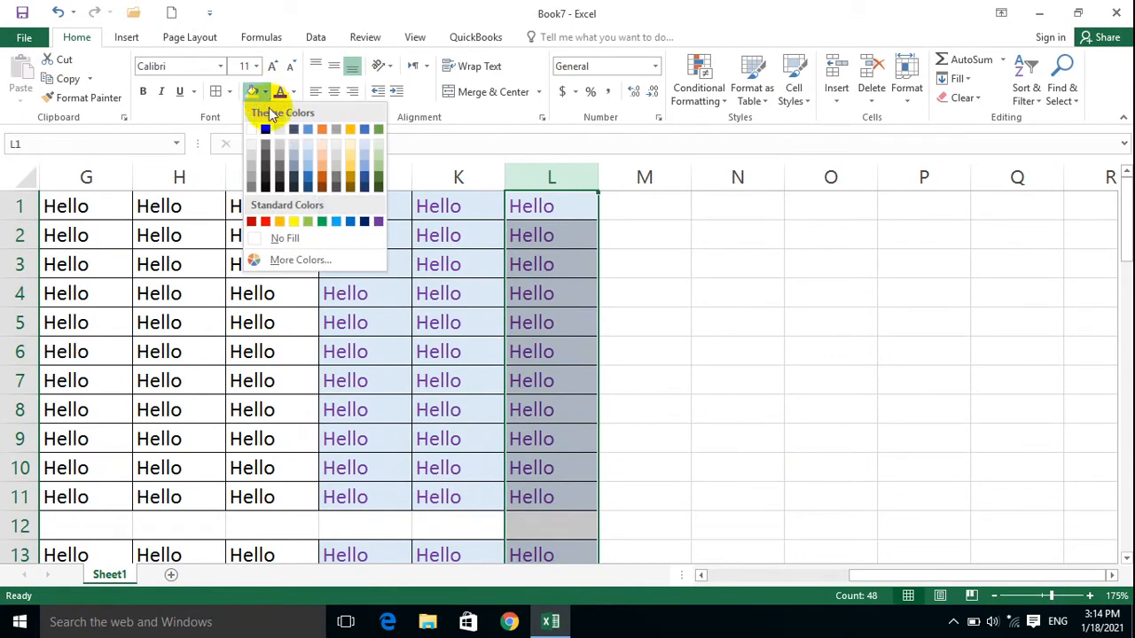
click(323, 158)
Step: Preview the widened table for printing and set its scaling to Fit All Columns on One Page
click(437, 235)
key(ctrl+p)
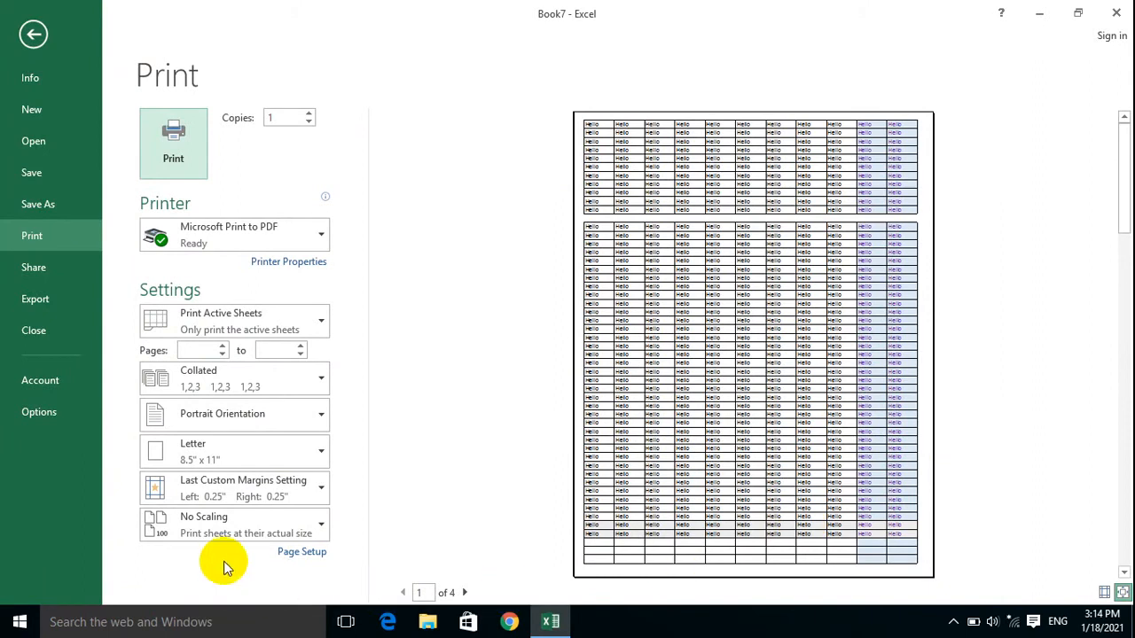
click(216, 532)
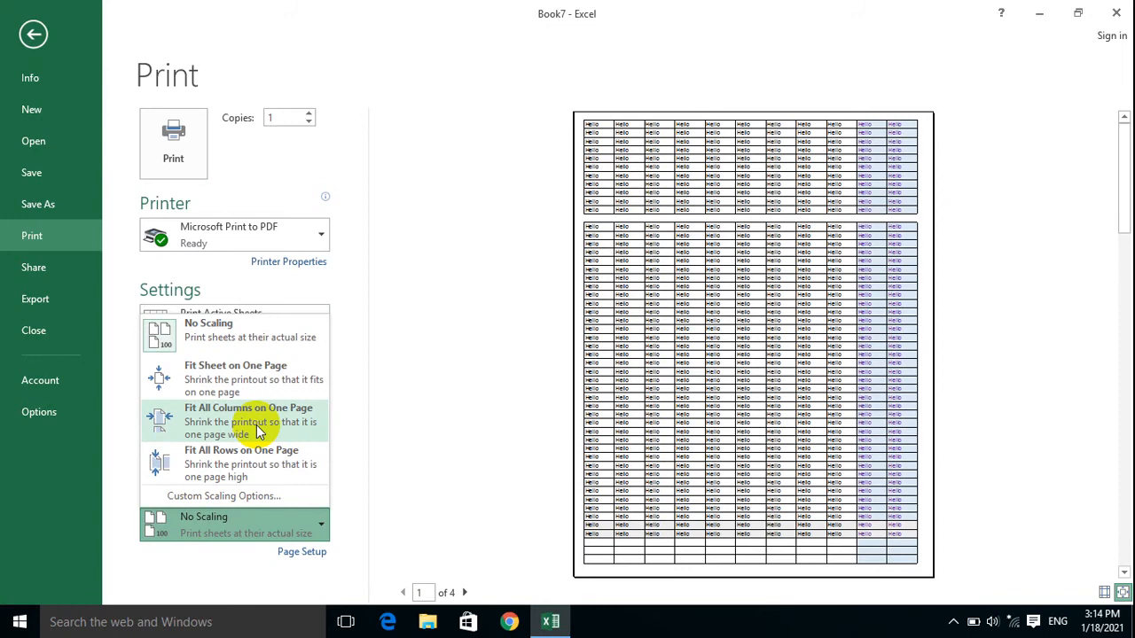
click(256, 425)
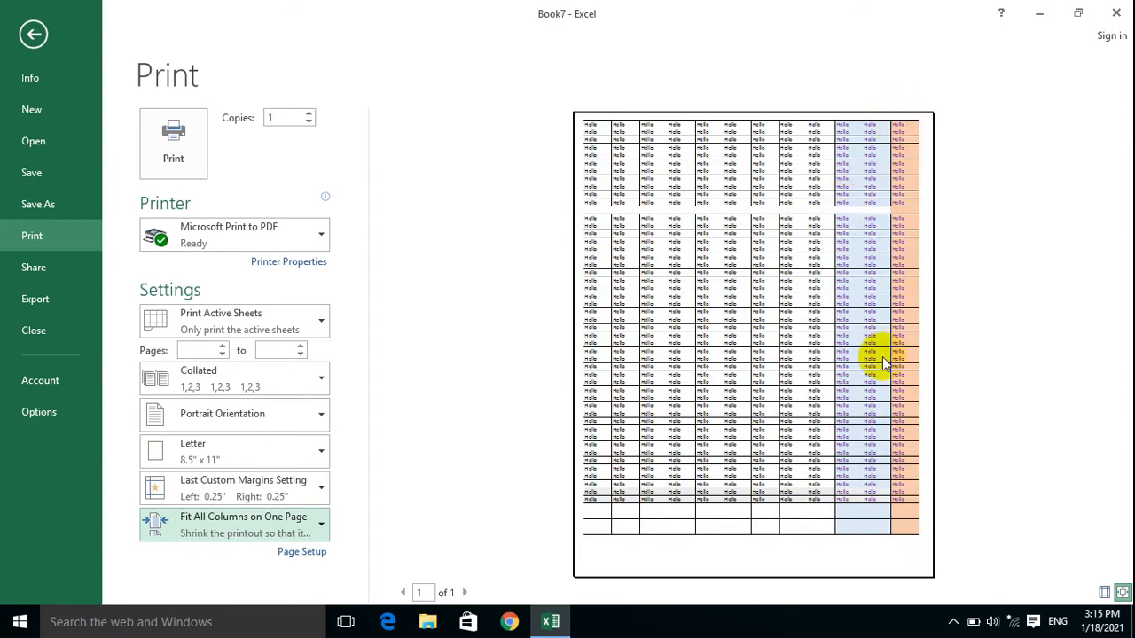
Step: Review the margin presets and scaling choices without changing them, and return to the worksheet
click(266, 492)
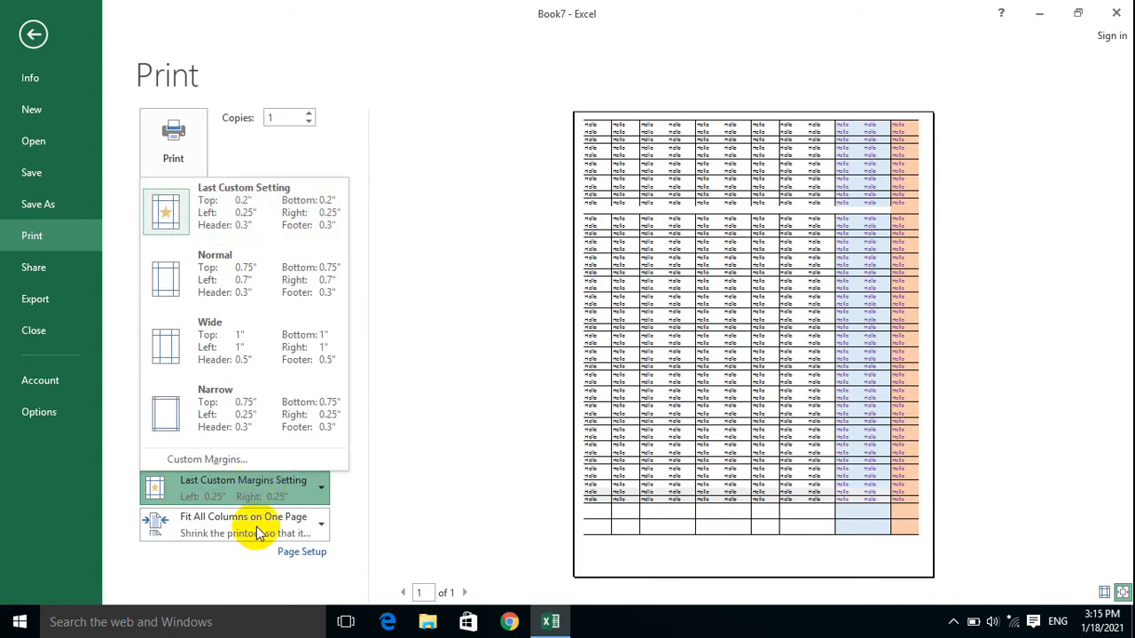
click(256, 529)
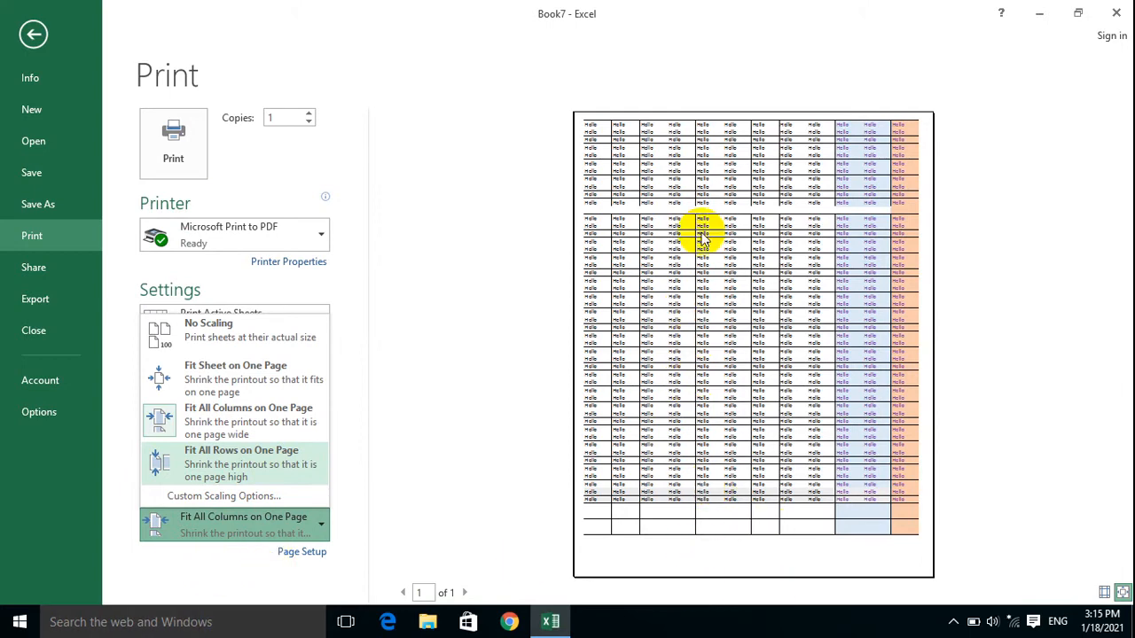
key(Escape)
key(Escape)
click(674, 383)
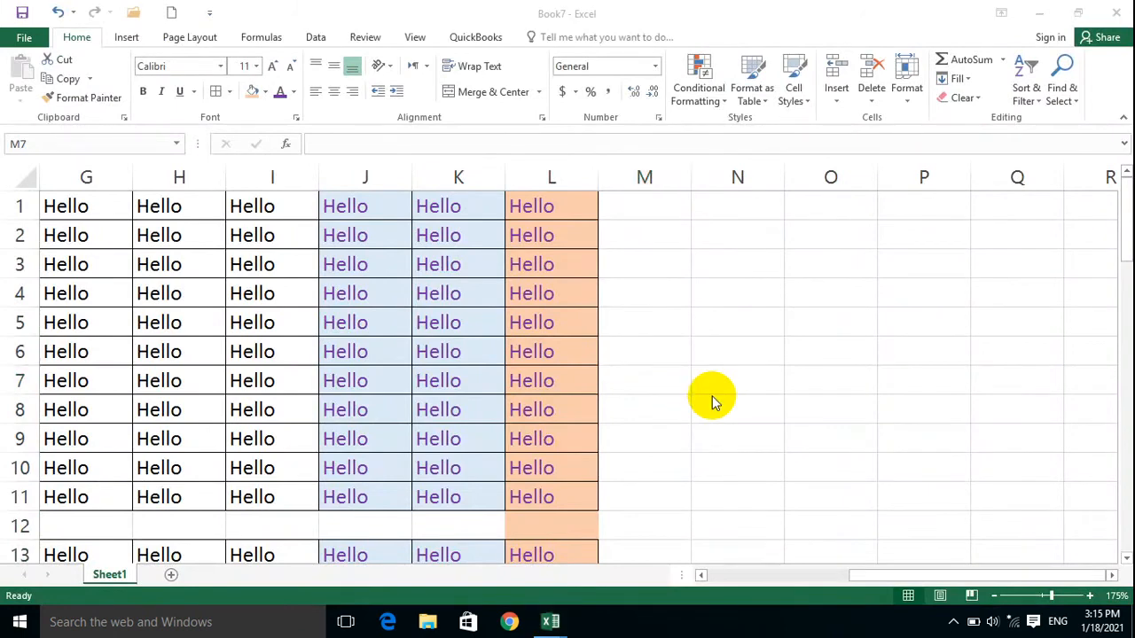
Step: Create a blank workbook and cycle through the Page Layout and Page Break Preview views back to Normal to show the page breaks
key(ctrl+n)
click(574, 291)
scroll(581, 341, up, 5)
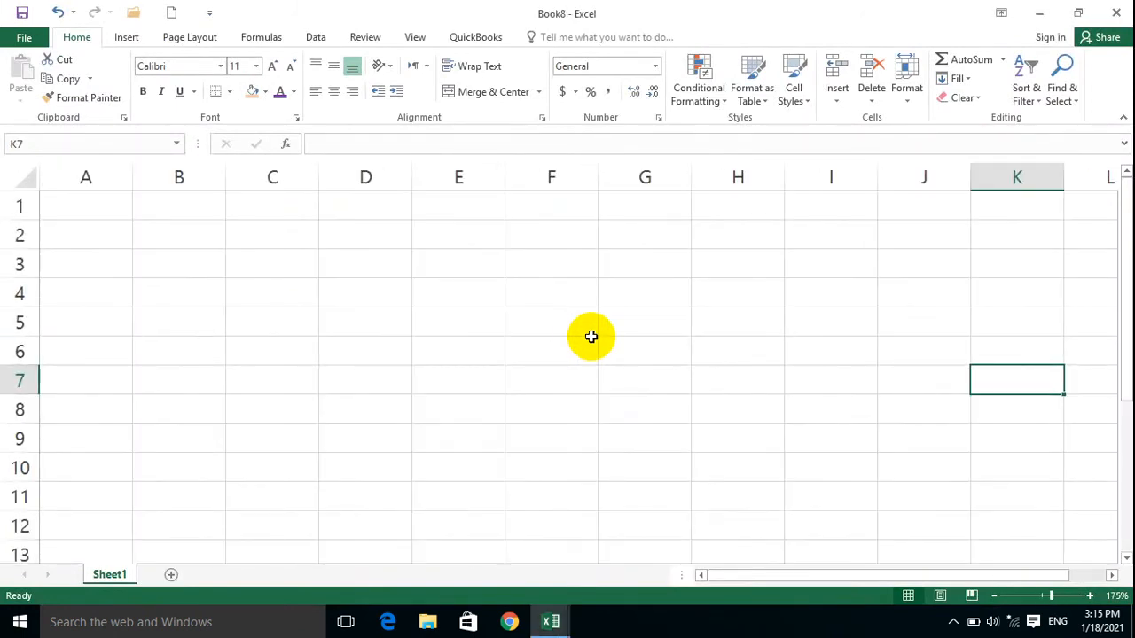
click(498, 315)
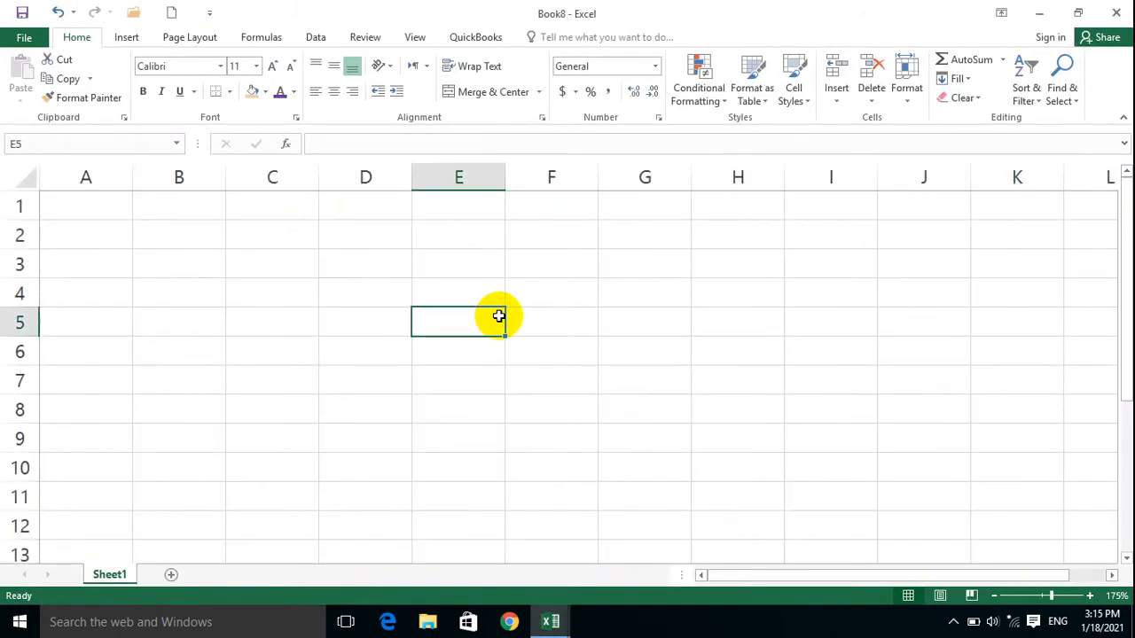
click(940, 596)
click(972, 595)
click(908, 595)
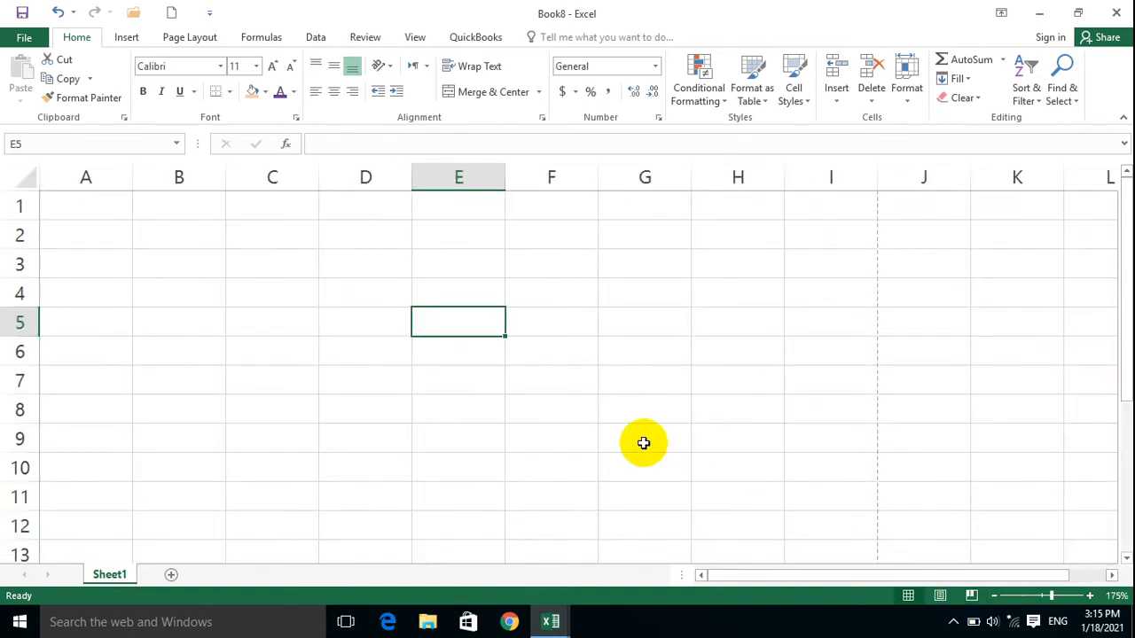
Step: Step through columns A to I before the vertical page break and select them all
click(86, 177)
click(832, 176)
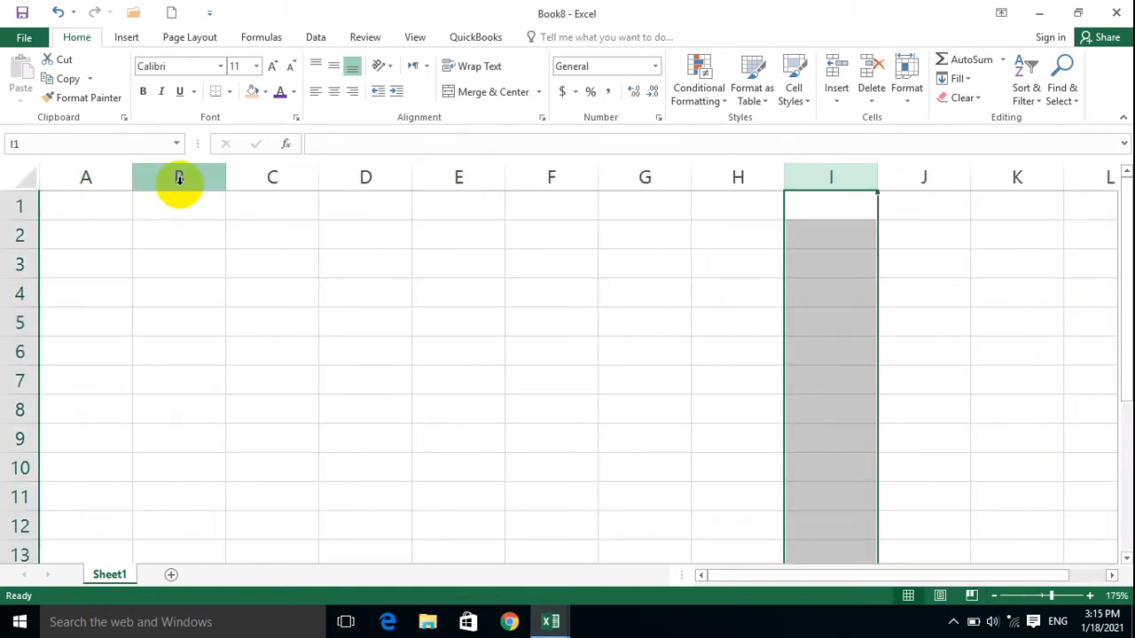
click(82, 176)
click(164, 176)
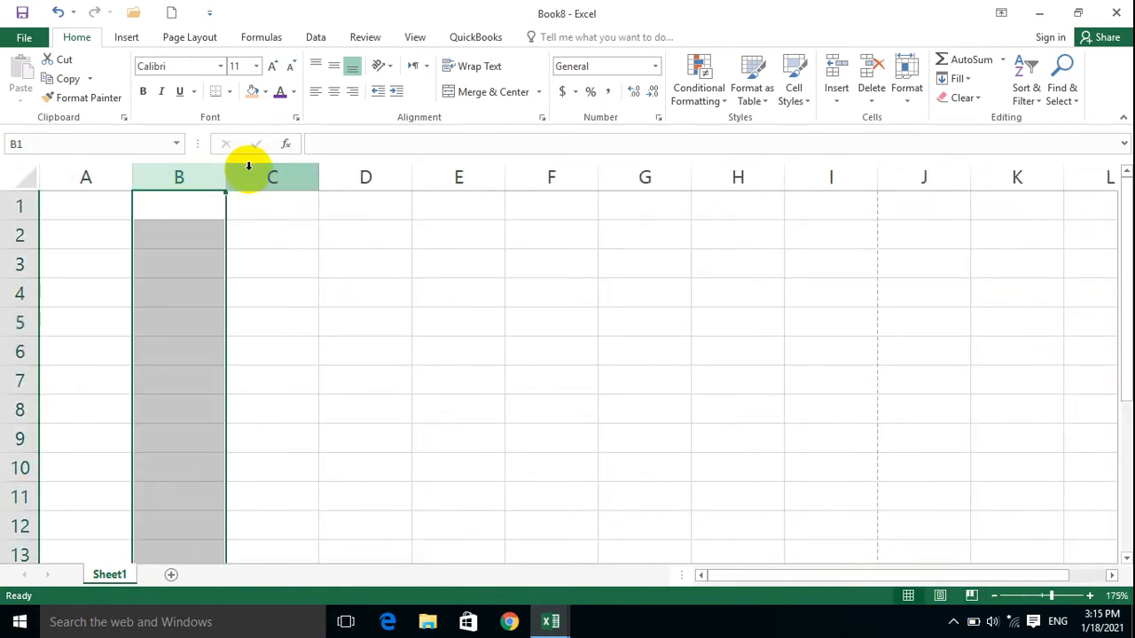
click(266, 169)
click(331, 169)
click(459, 167)
click(550, 166)
click(624, 164)
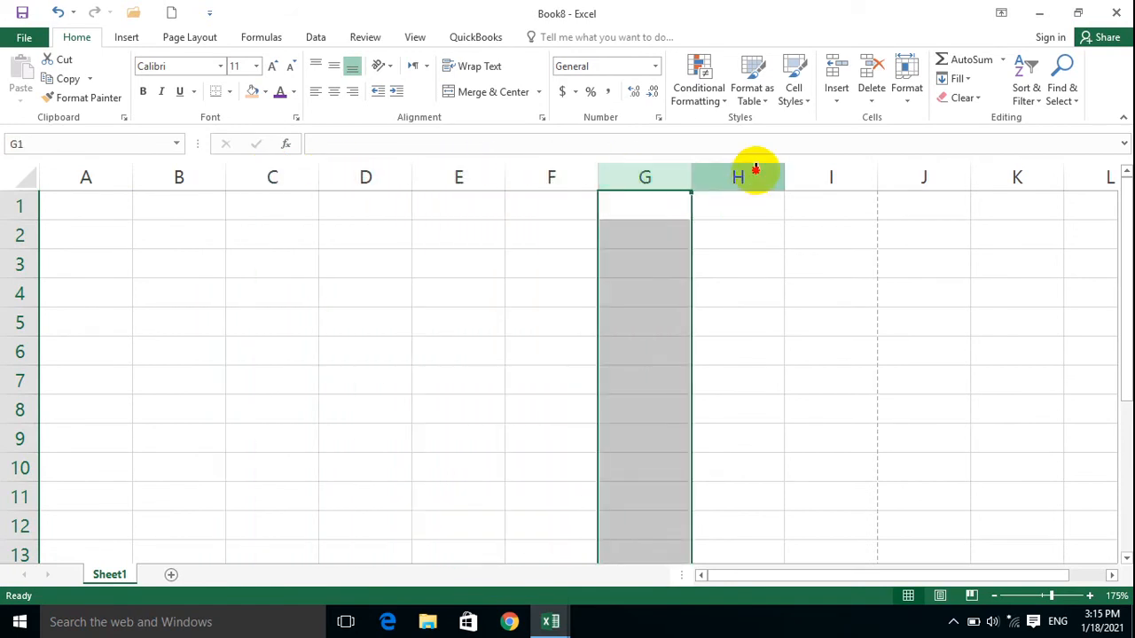
click(841, 171)
drag(62, 176, 838, 170)
Step: Inspect row 47, just above the horizontal page break, across the columns of the first page
scroll(223, 346, down, 9)
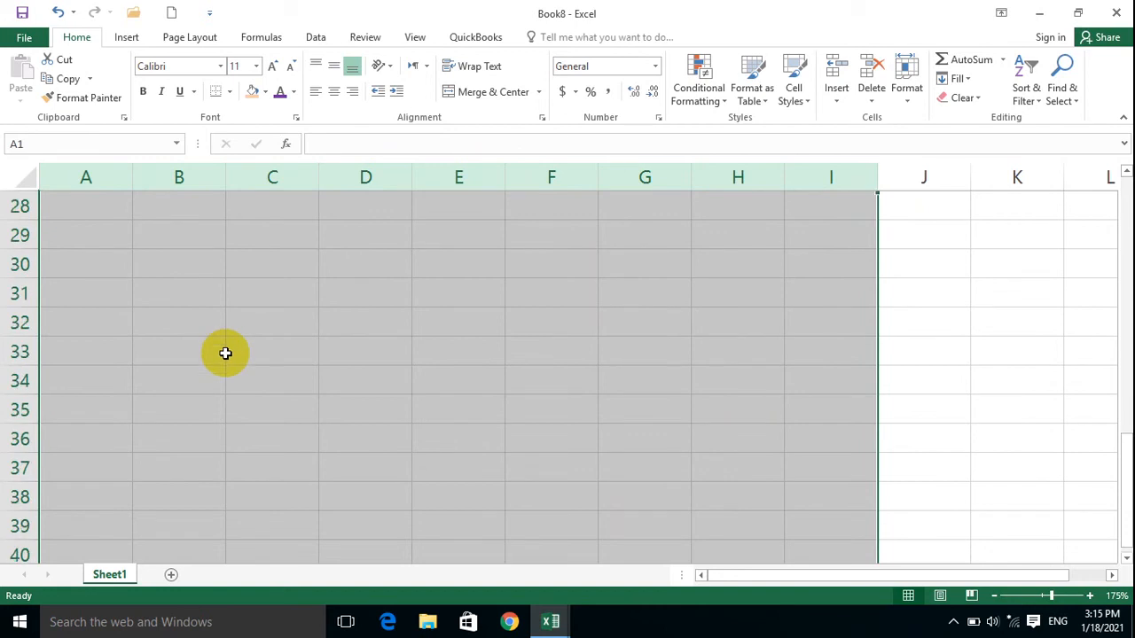
scroll(164, 405, down, 6)
scroll(133, 391, up, 1)
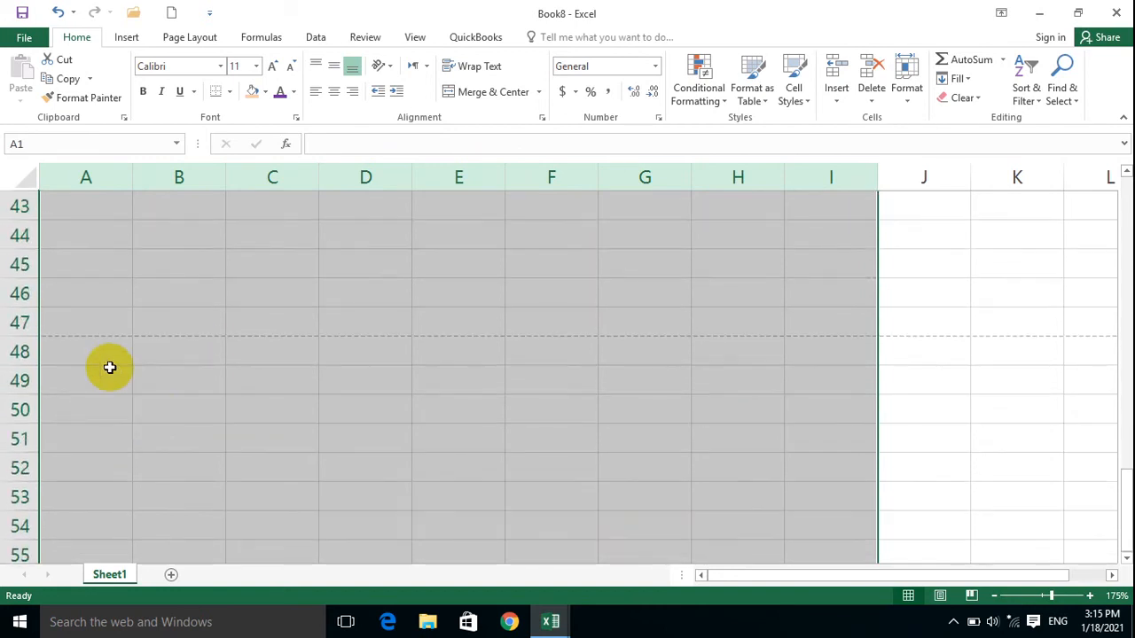
click(66, 329)
click(822, 325)
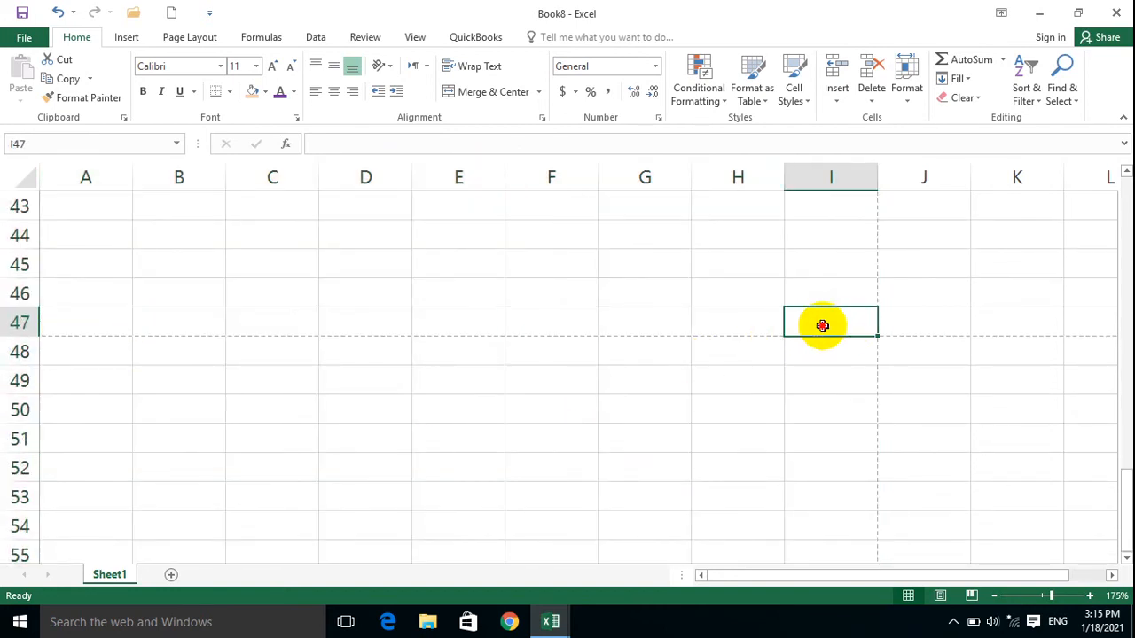
drag(822, 325, 746, 308)
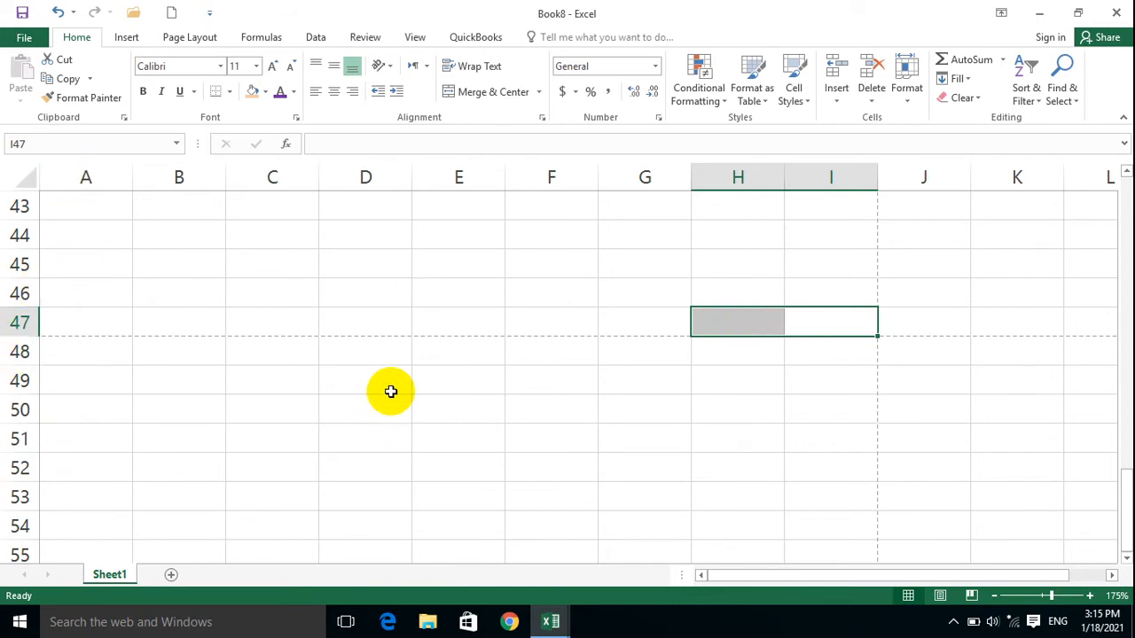
Step: Examine the areas beyond the first page, from column J onward and from row 48 down
click(350, 237)
scroll(377, 296, up, 2)
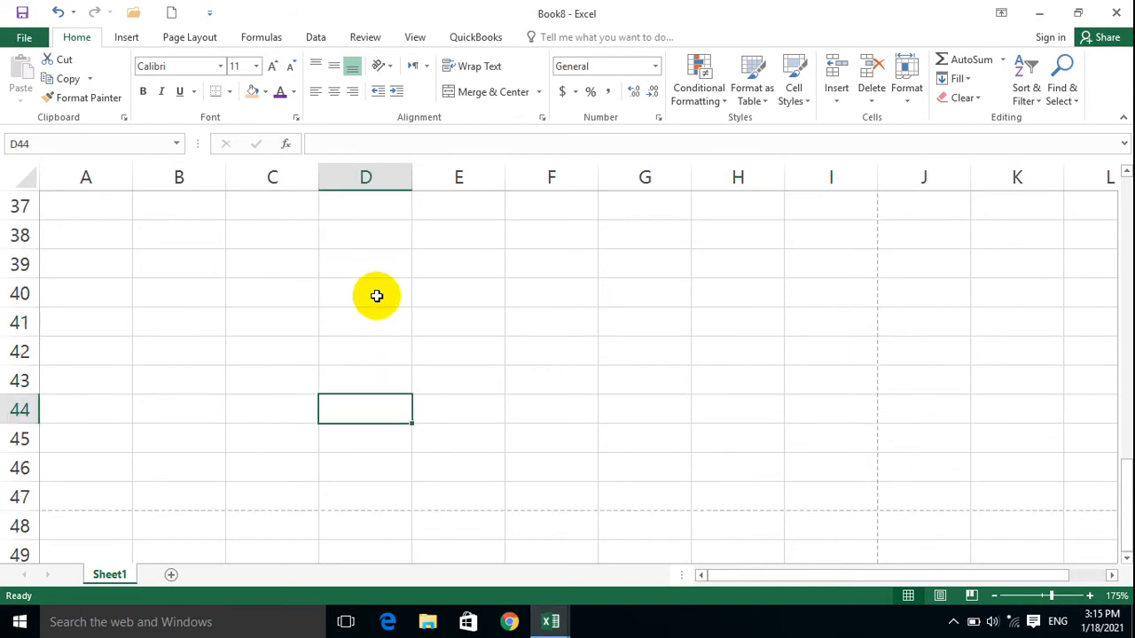
scroll(377, 296, up, 12)
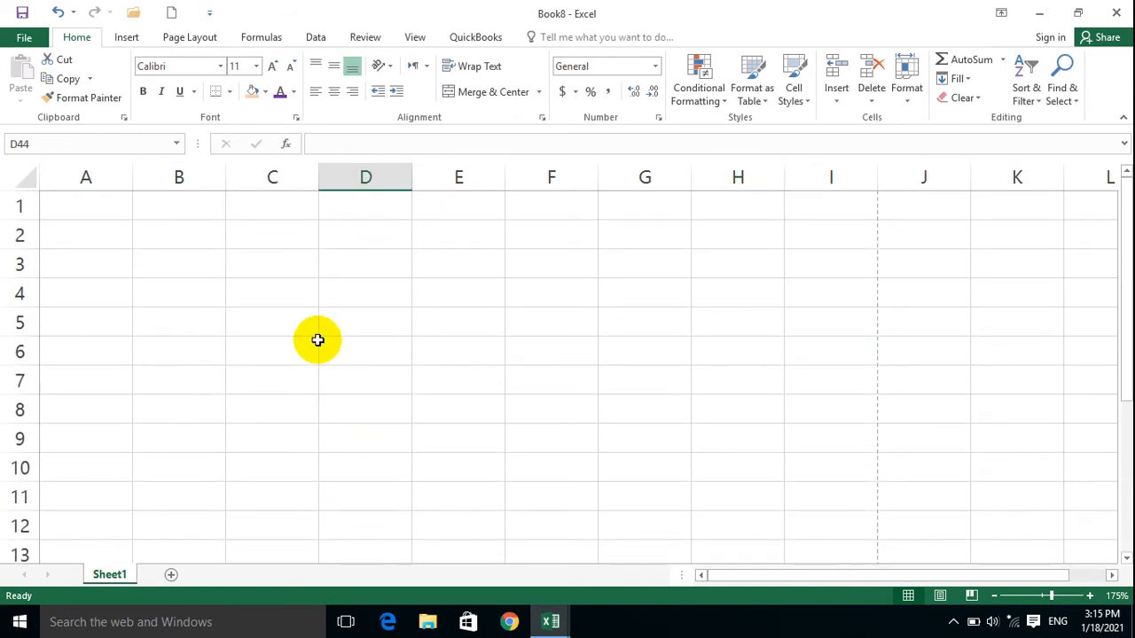
click(921, 176)
scroll(76, 431, down, 11)
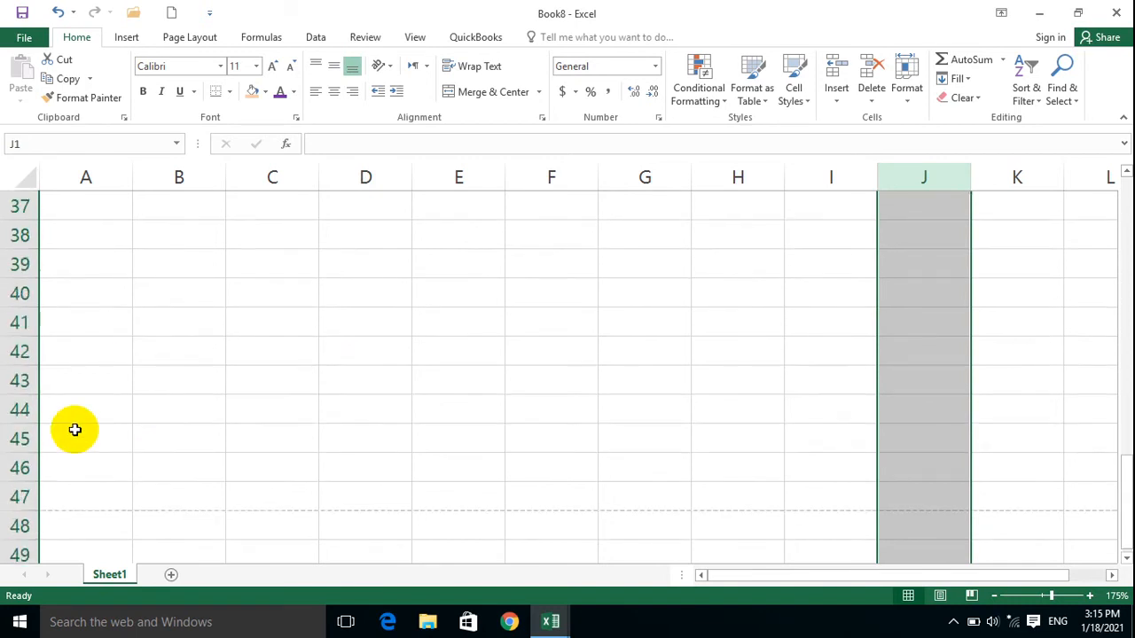
click(166, 323)
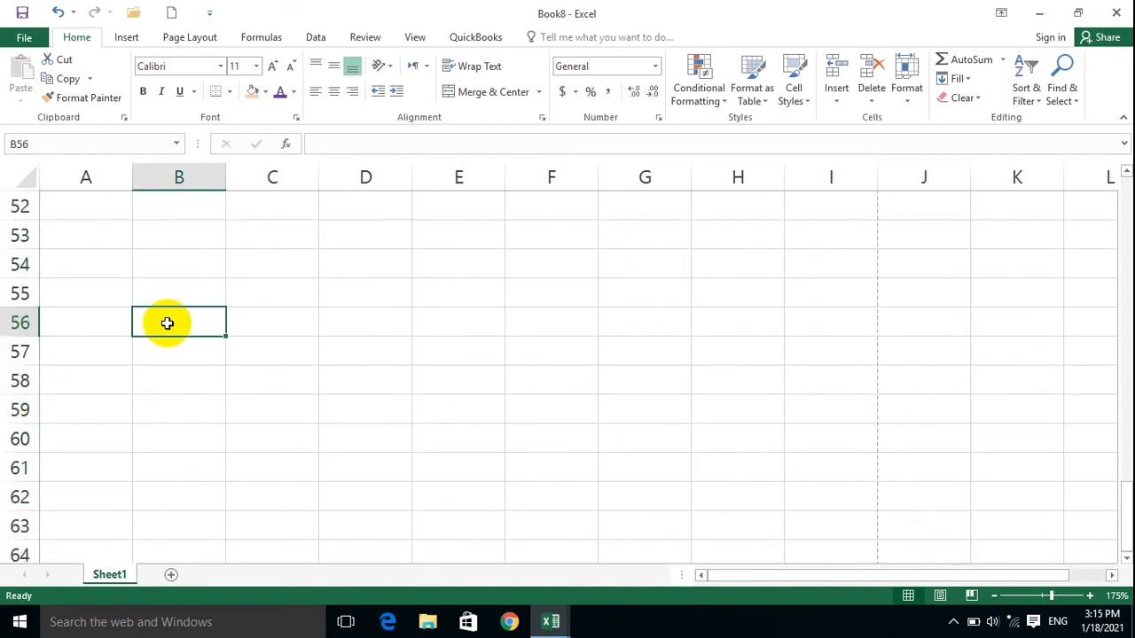
Step: Switch back to the Book7 workbook and check the scaling options in its print settings
mouse_move(567, 619)
click(457, 559)
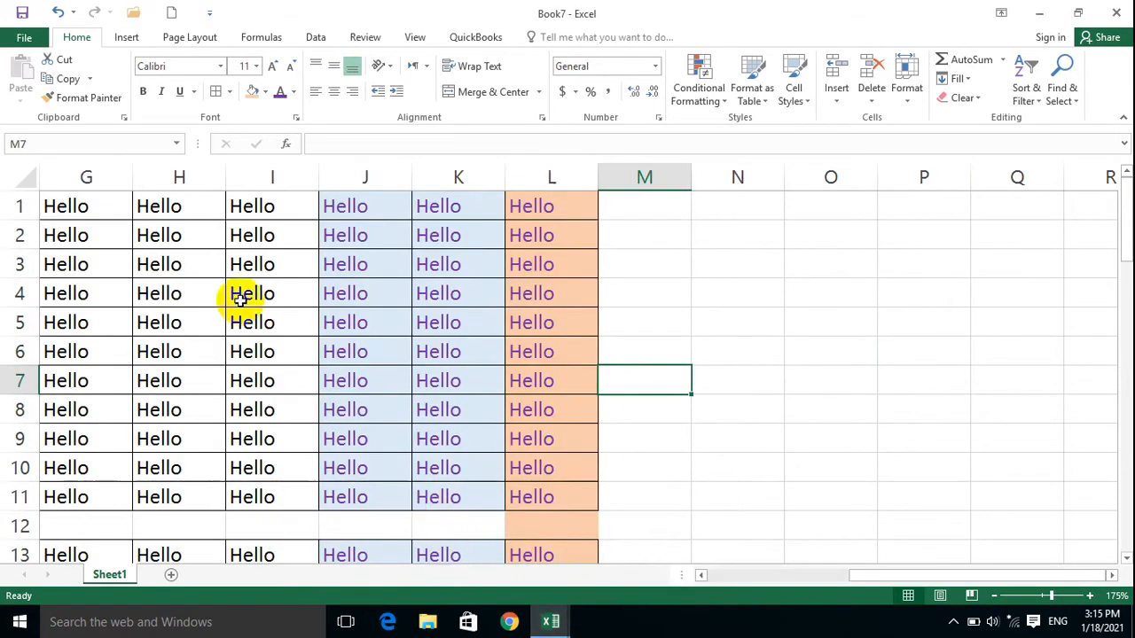
click(40, 40)
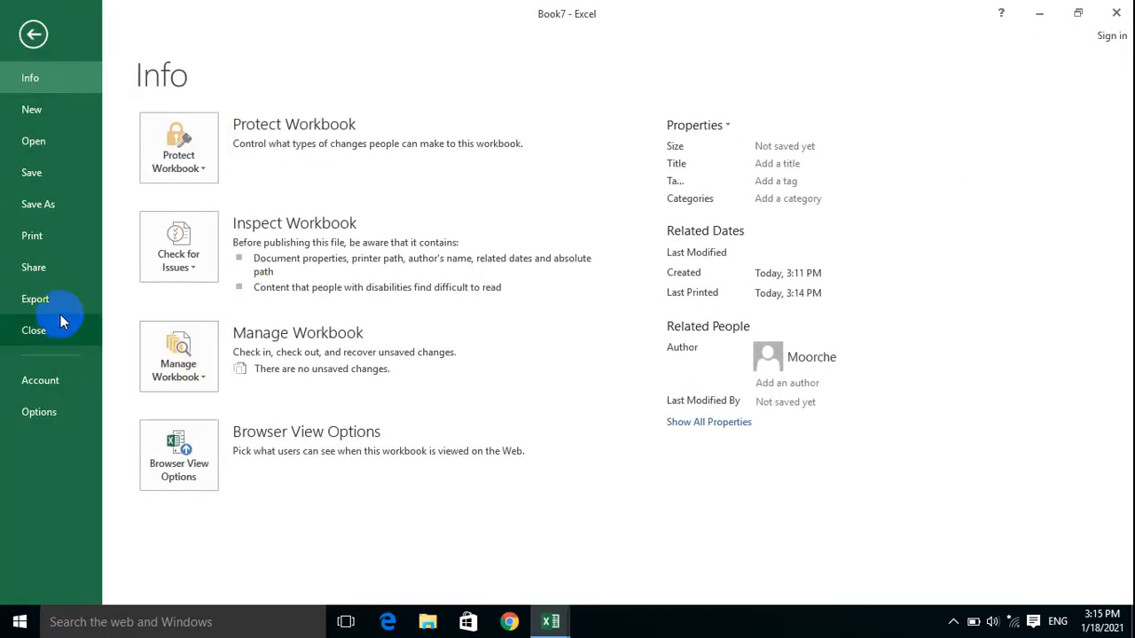
click(47, 251)
click(210, 537)
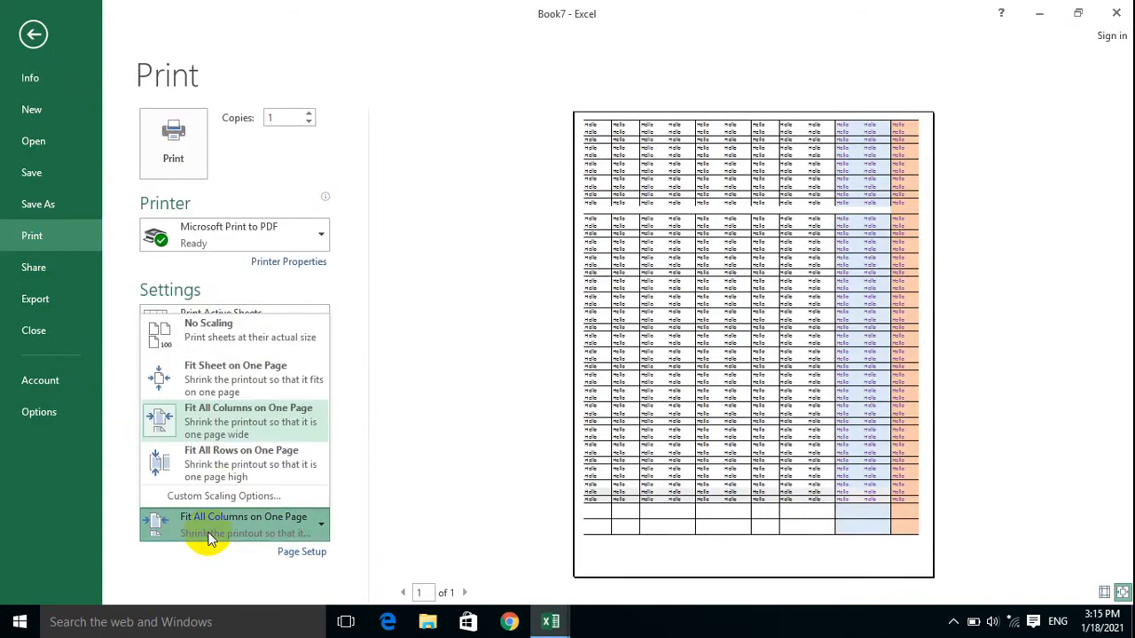
click(210, 537)
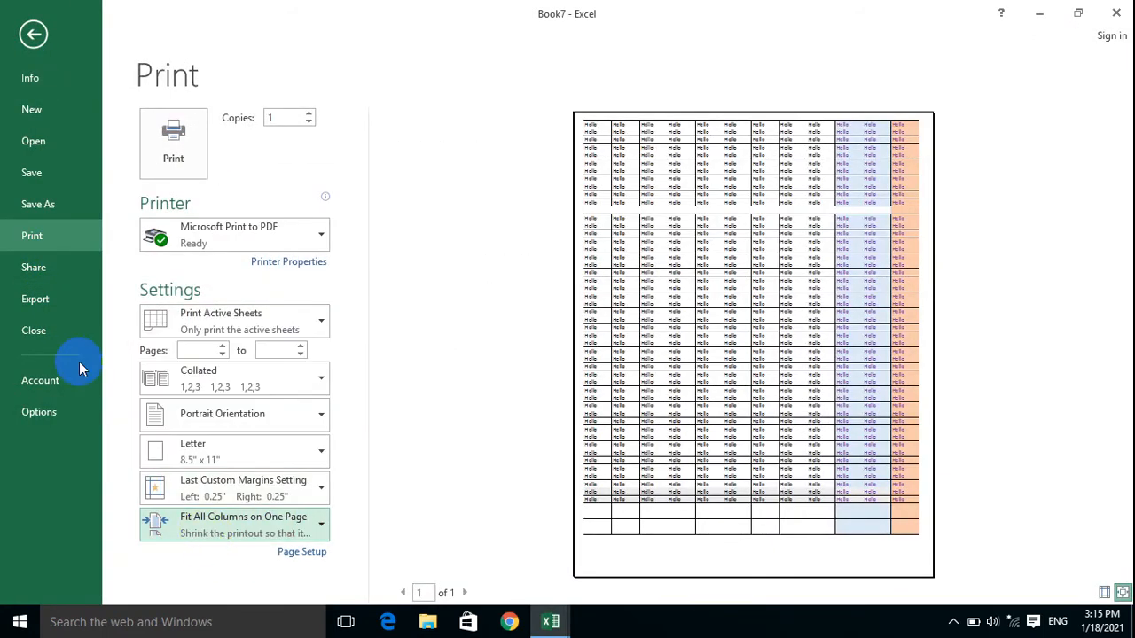
Step: Look through the Share and Export pages of the Book7 workbook and return to the sheet
click(52, 266)
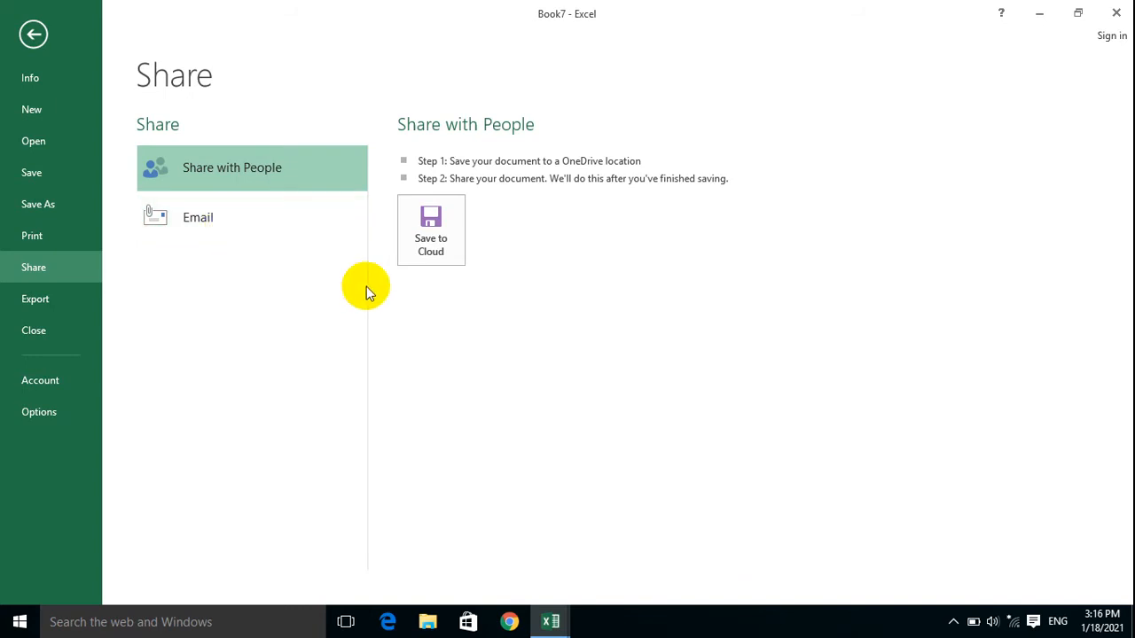
click(35, 306)
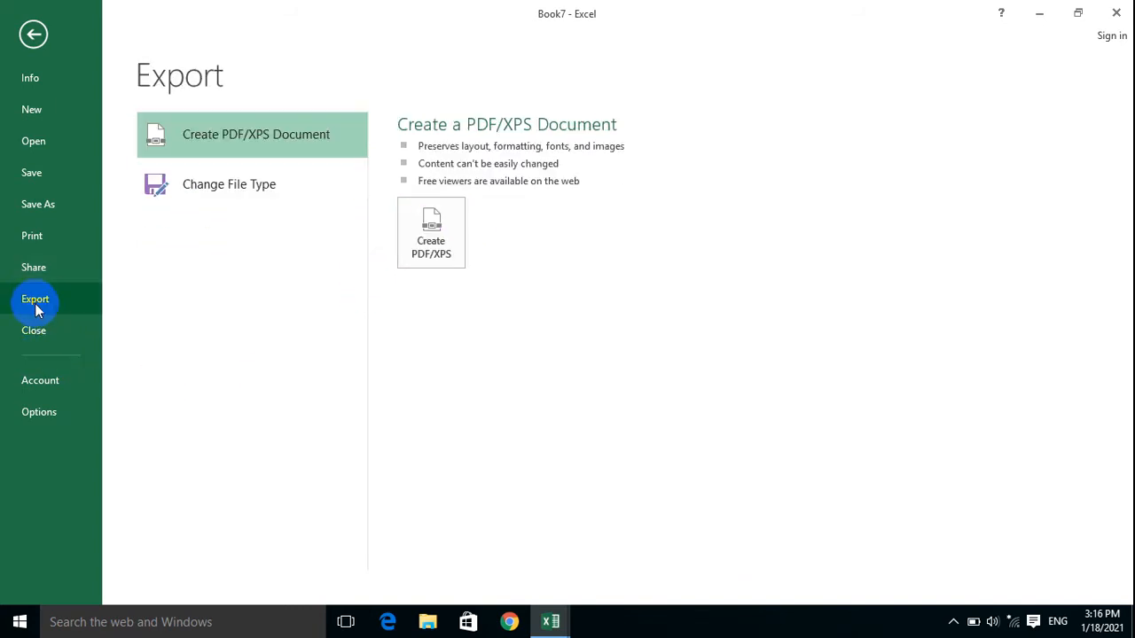
key(Escape)
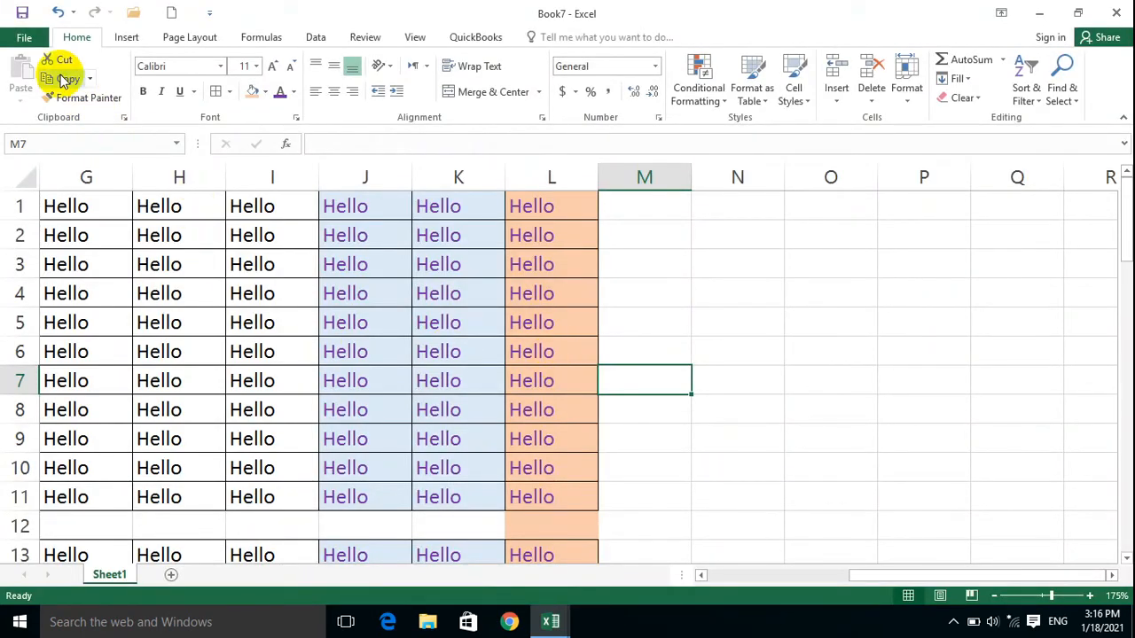
Step: Export the Book7 workbook as a PDF named Salary Sheet on the Desktop, check the published file and close it
click(26, 36)
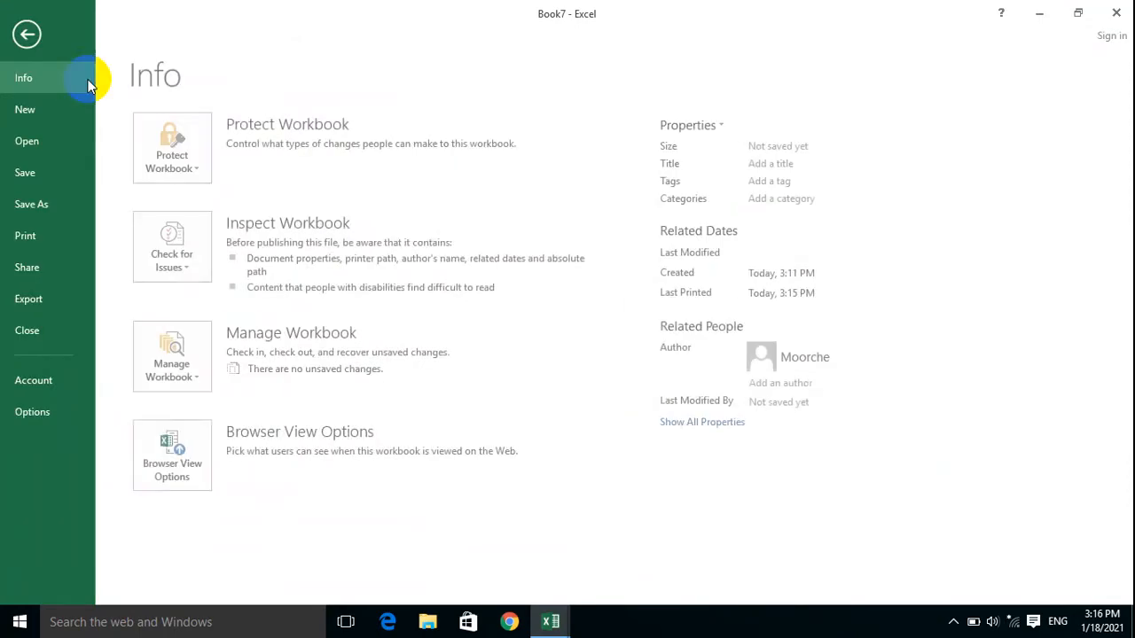
click(36, 299)
click(436, 223)
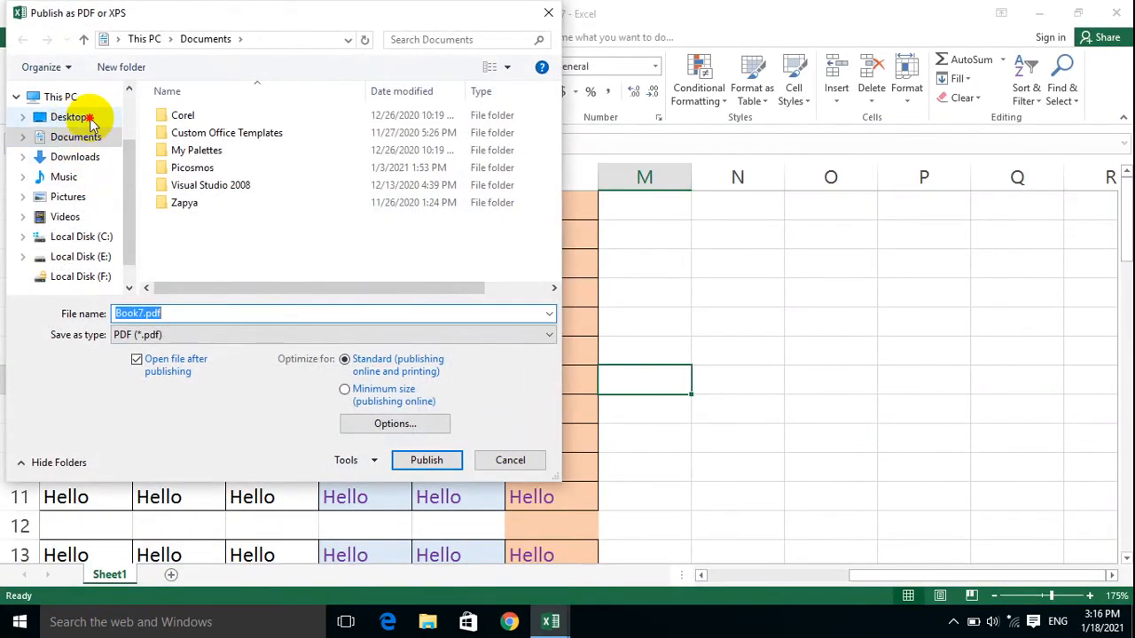
click(71, 117)
double_click(179, 314)
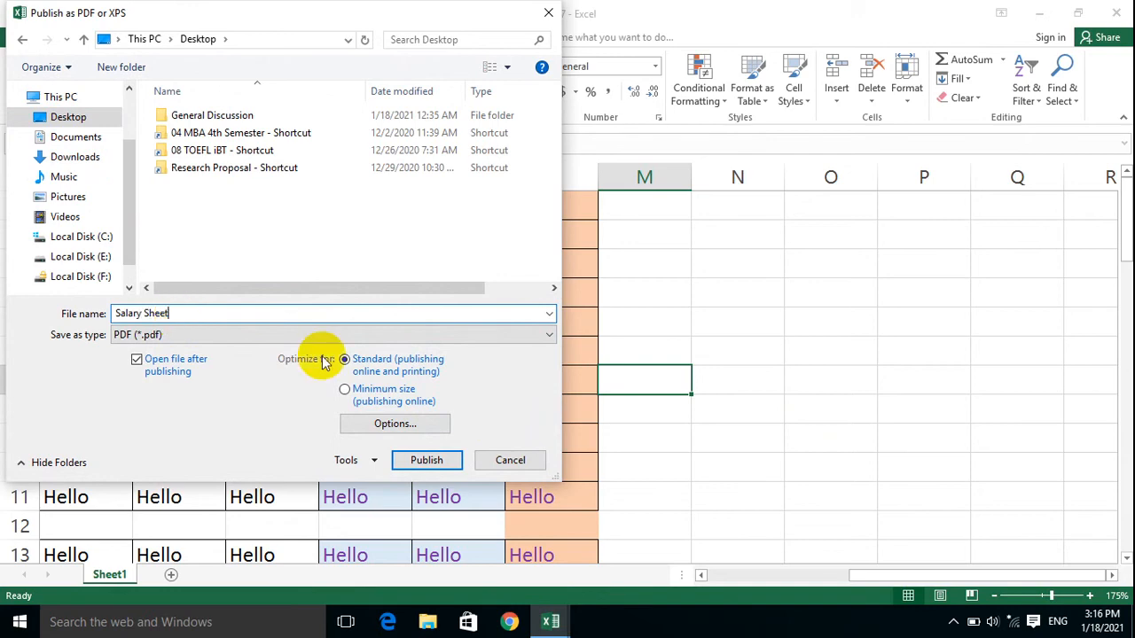
click(428, 460)
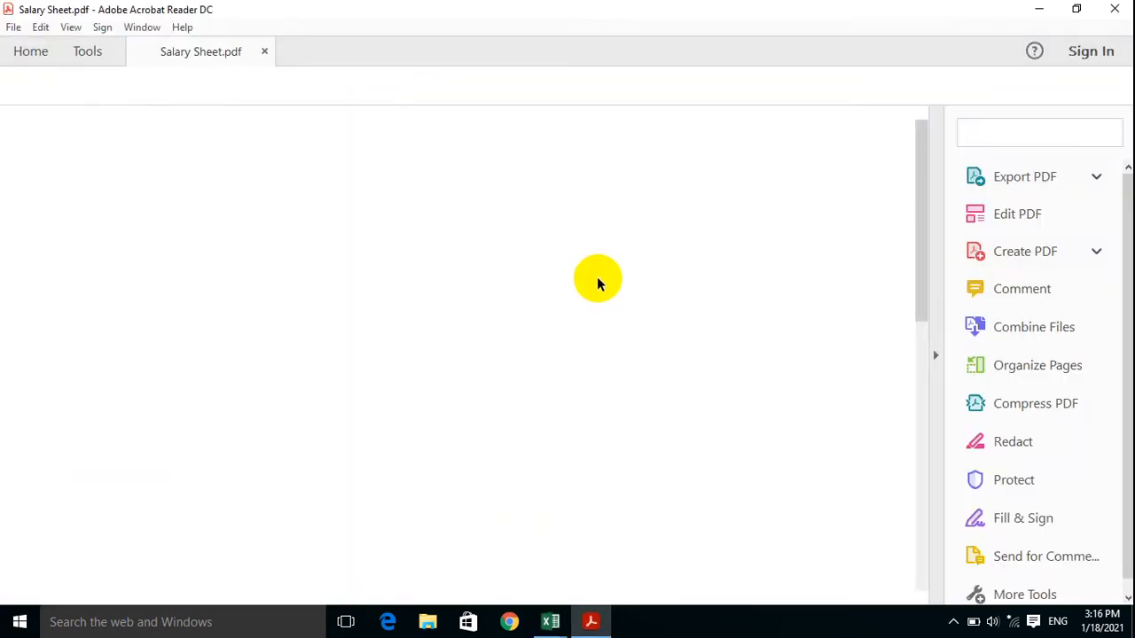
scroll(672, 286, down, 2)
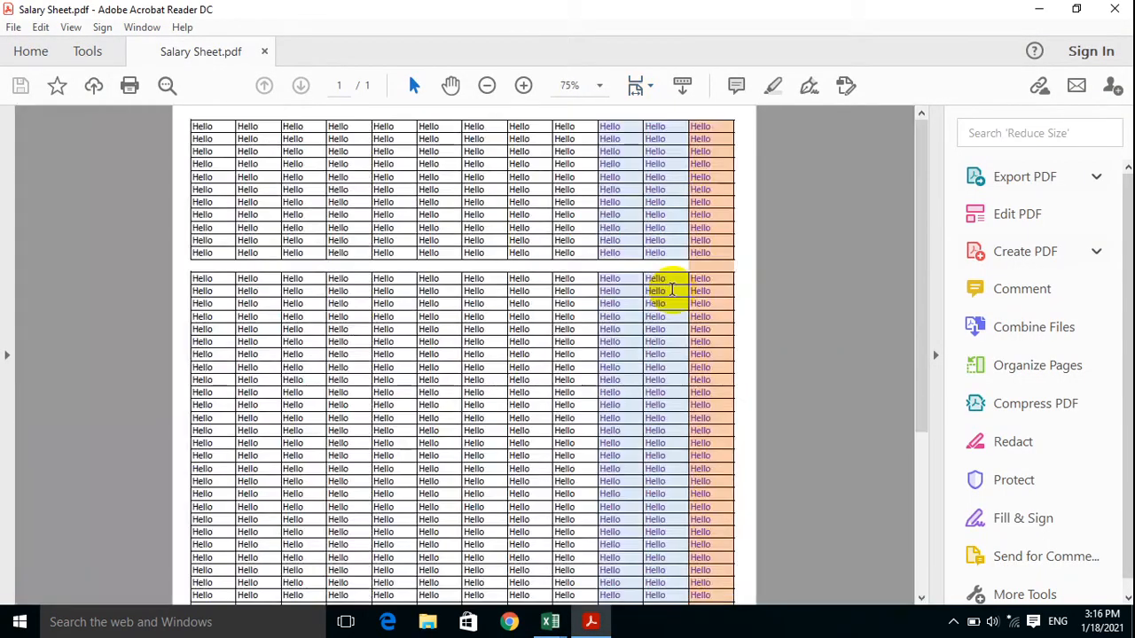
click(1114, 10)
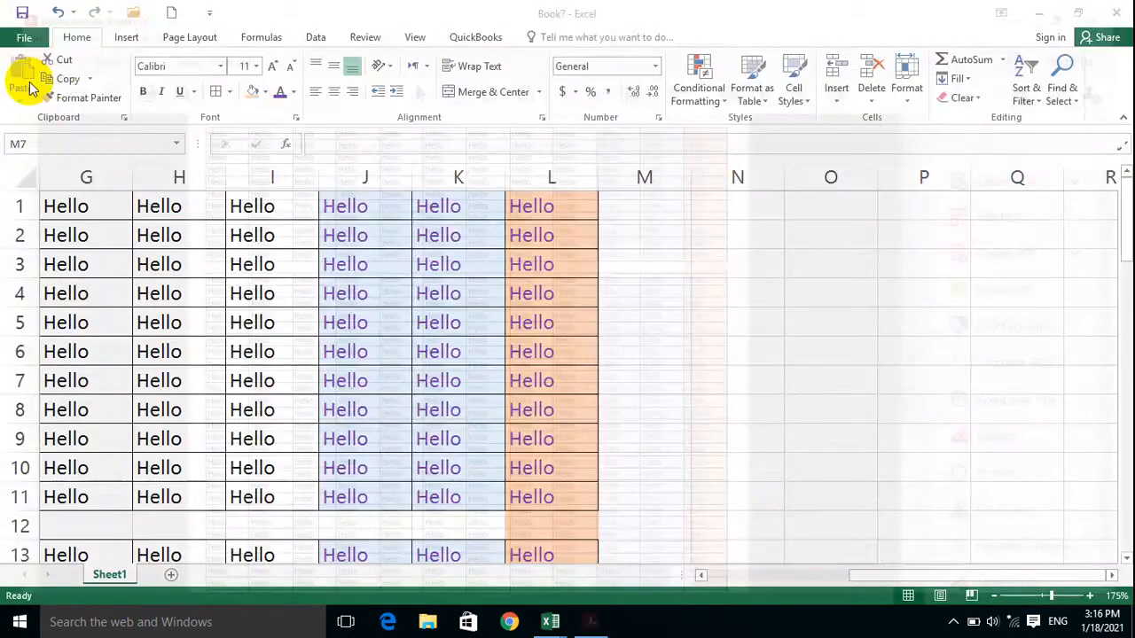
Step: Examine the file types offered for exporting the workbook under Change File Type
click(28, 39)
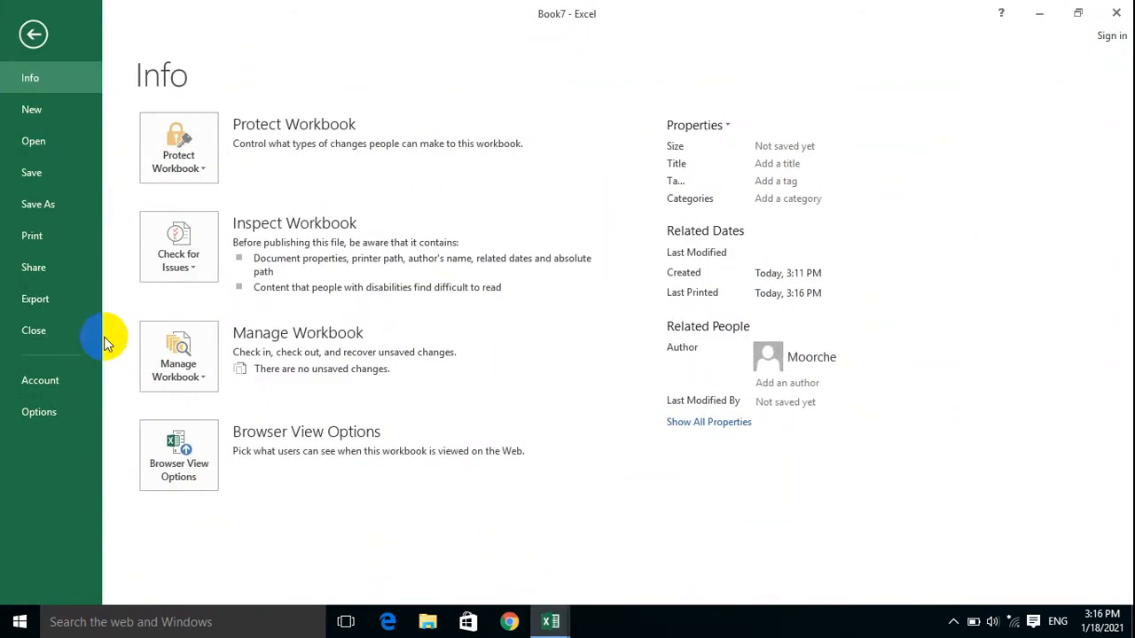
click(50, 299)
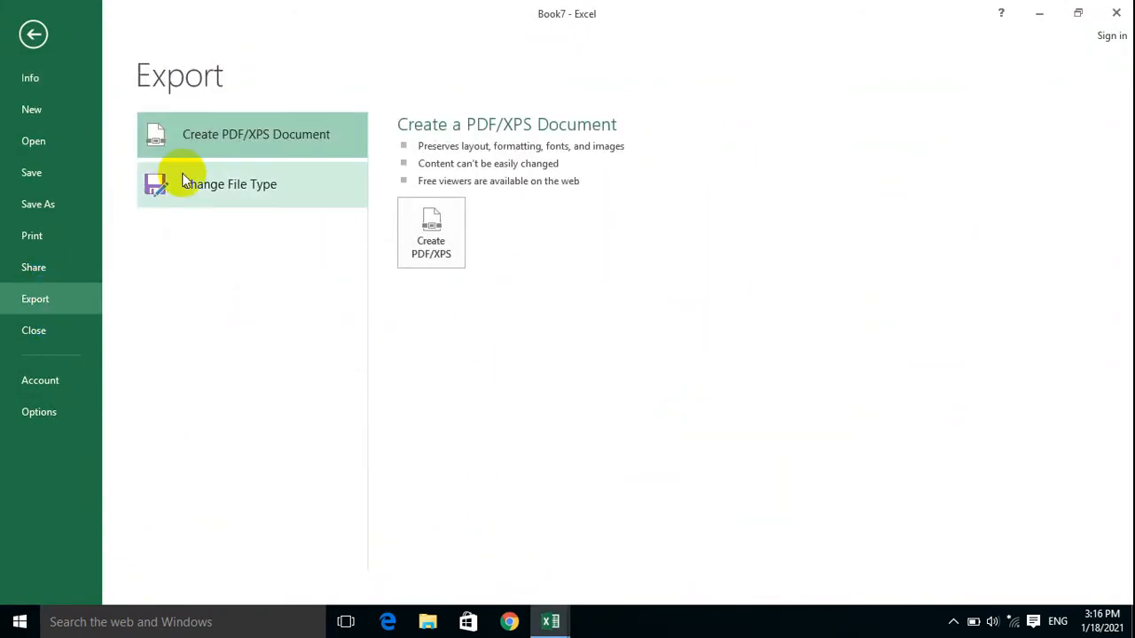
click(228, 193)
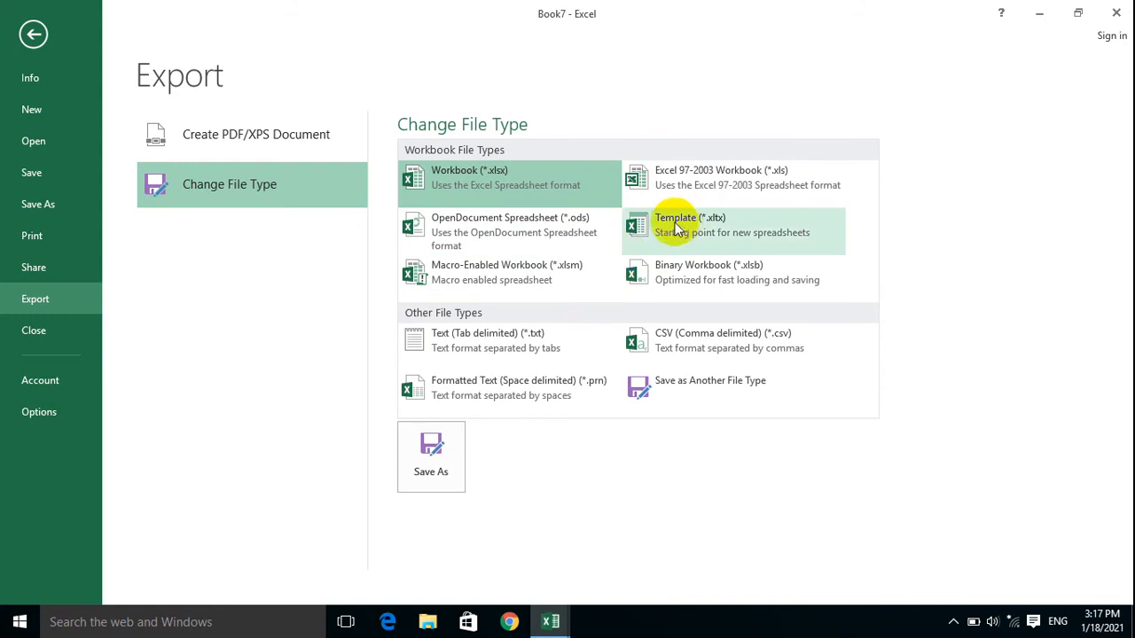
Step: Close the Book7 workbook without saving its changes and close the Book8 workbook as well
click(52, 335)
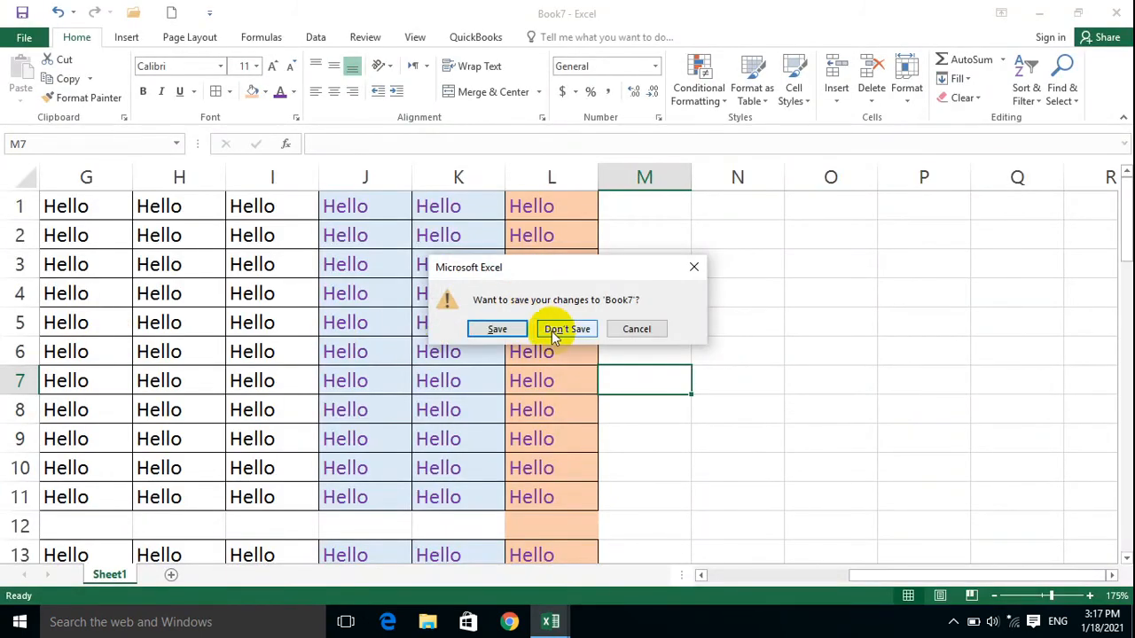
click(554, 329)
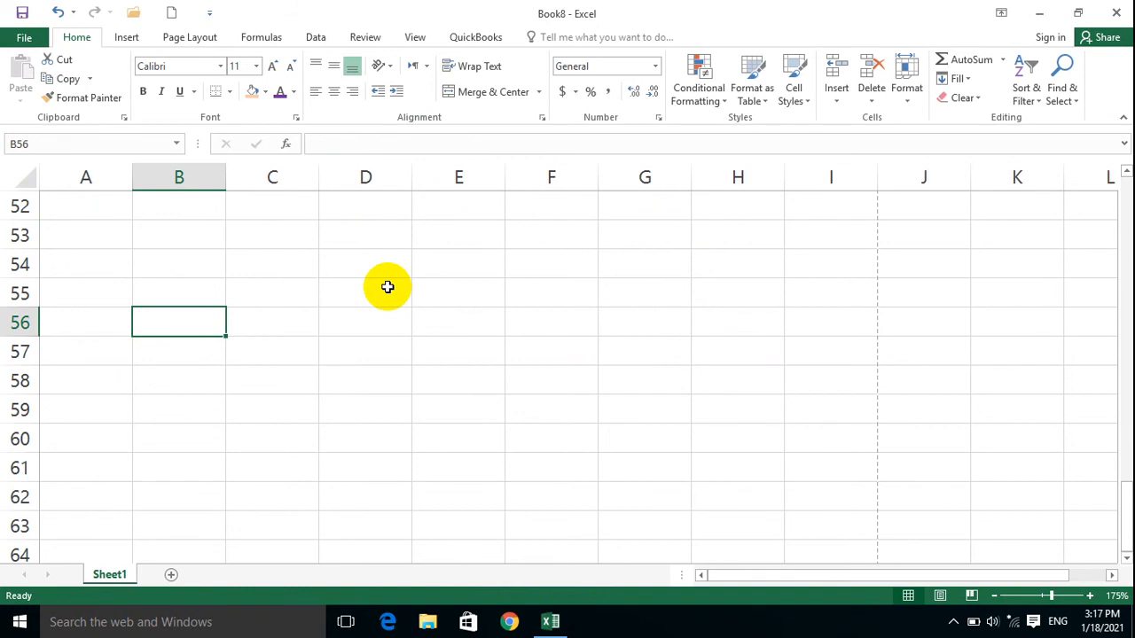
key(ctrl+w)
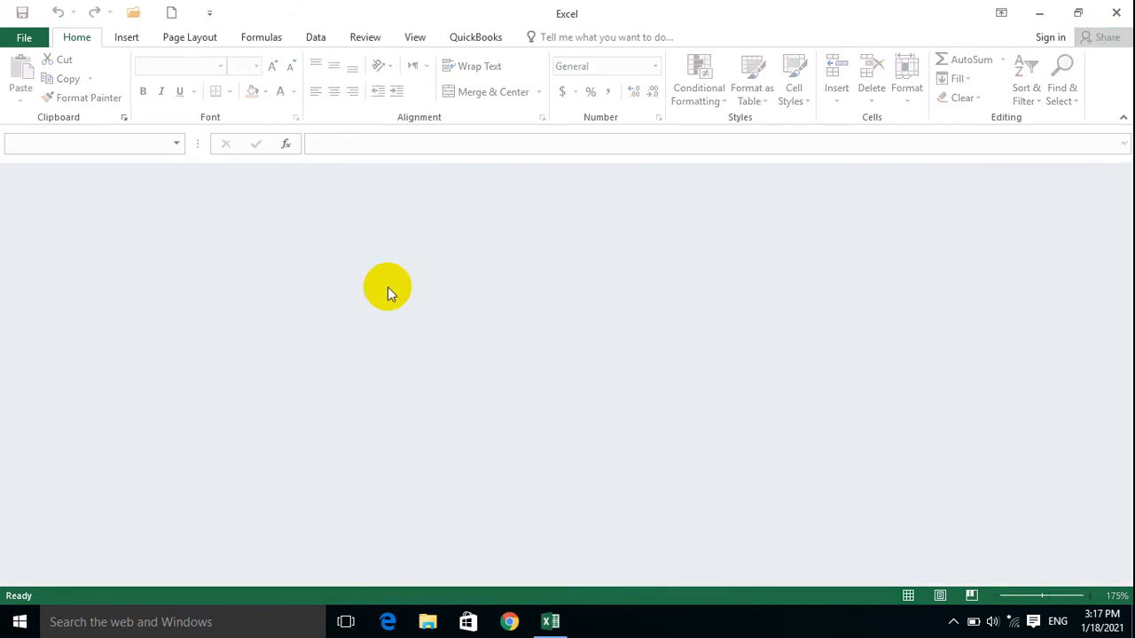
Step: Start a new blank workbook, discard it and create another blank one
key(ctrl+n)
key(ctrl+w)
key(ctrl+n)
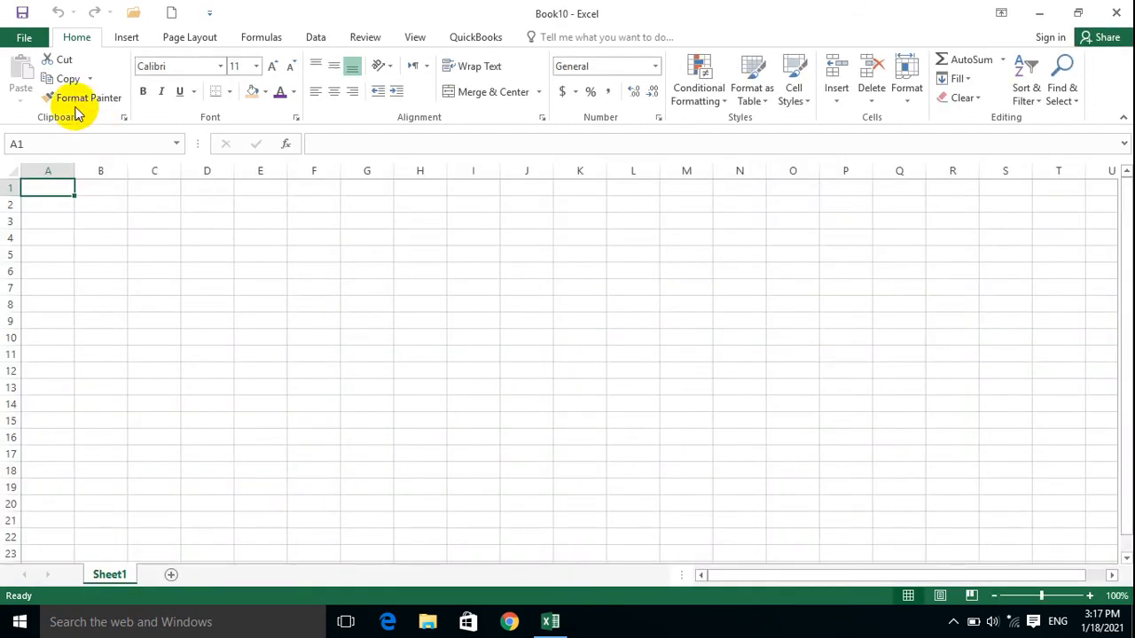
Step: Set the Office theme to Colorful in the account settings and return to the sheet
click(24, 38)
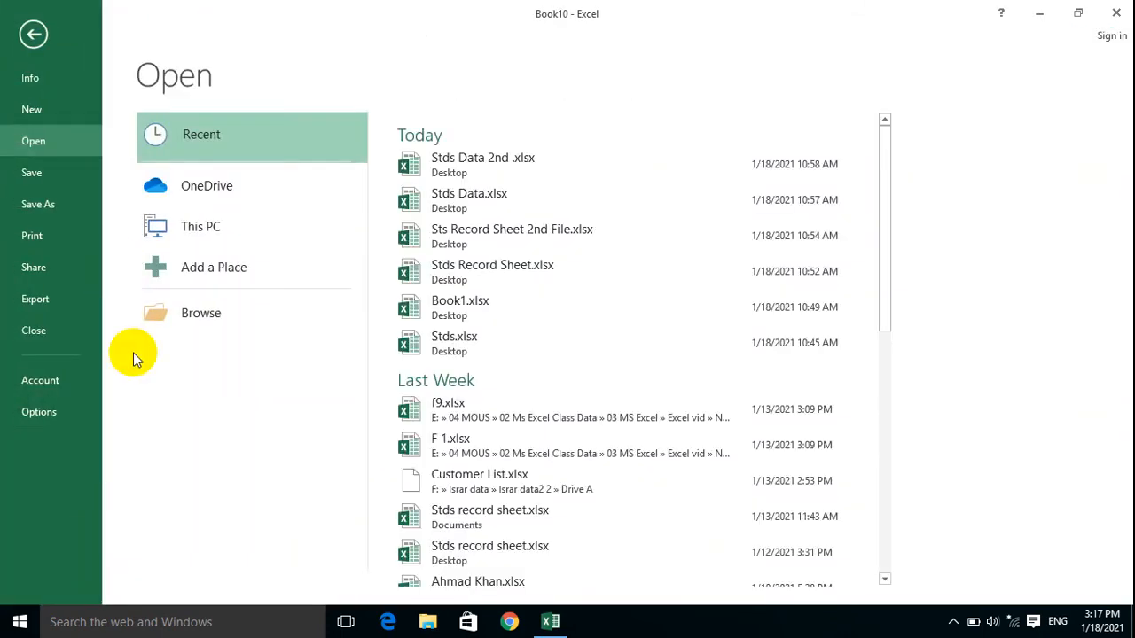
click(56, 386)
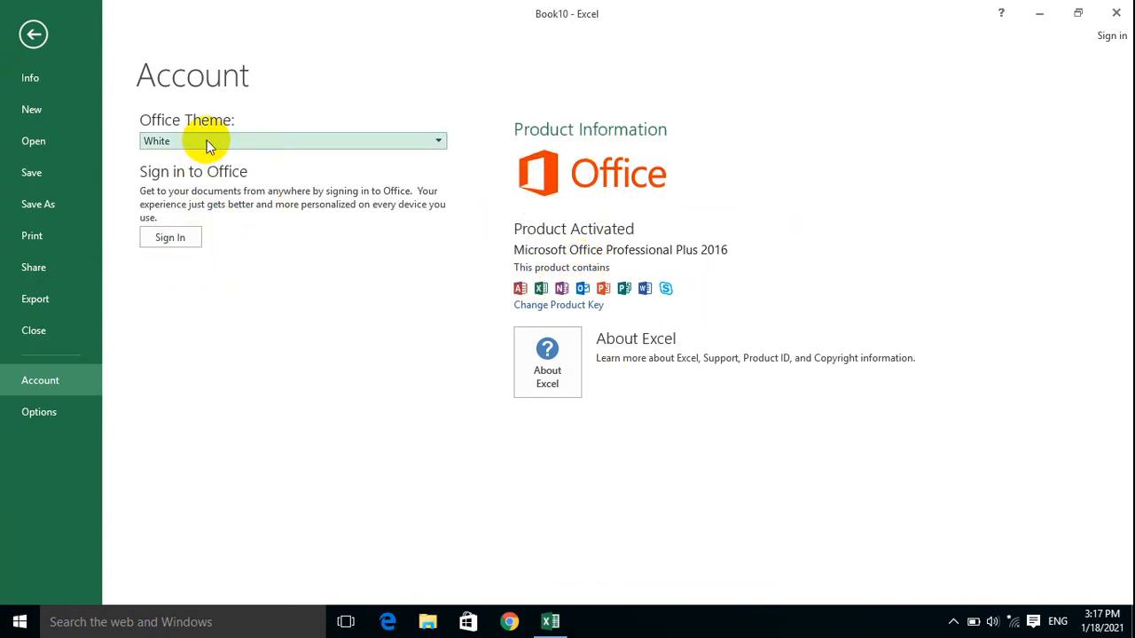
click(236, 142)
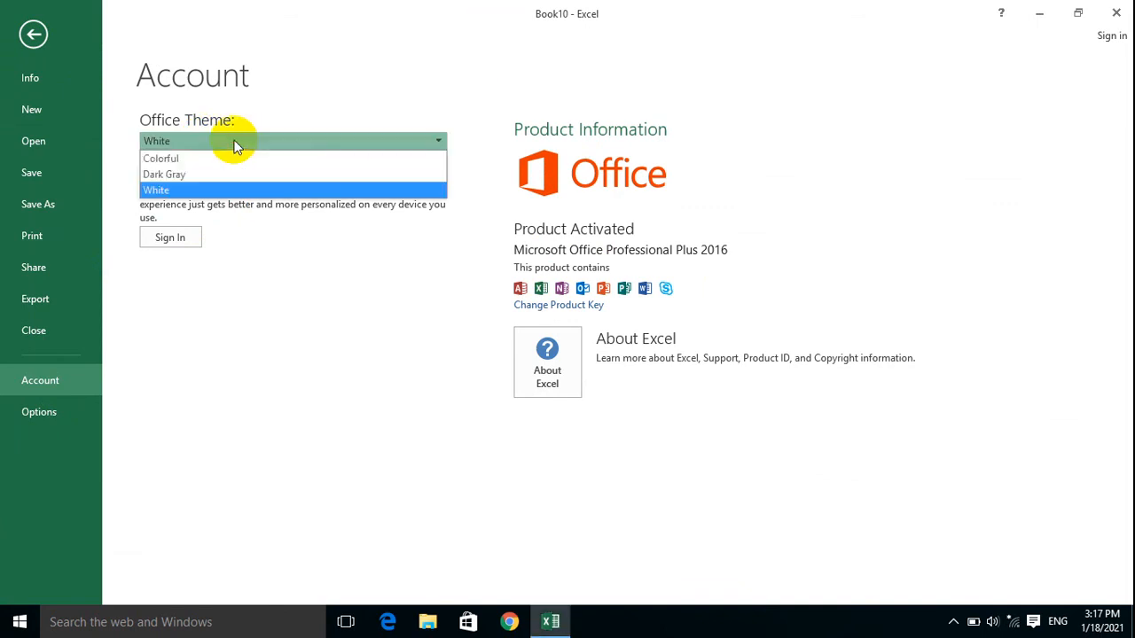
click(190, 155)
click(62, 35)
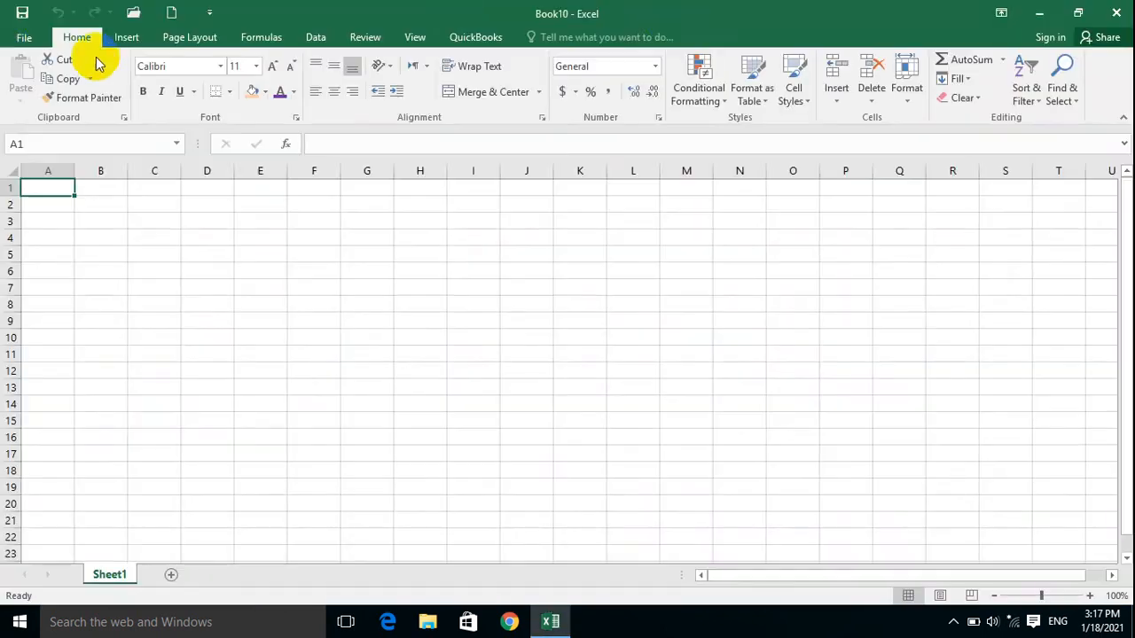
Step: Change the Office theme to Dark Gray in the account settings and go back to the worksheet
click(19, 36)
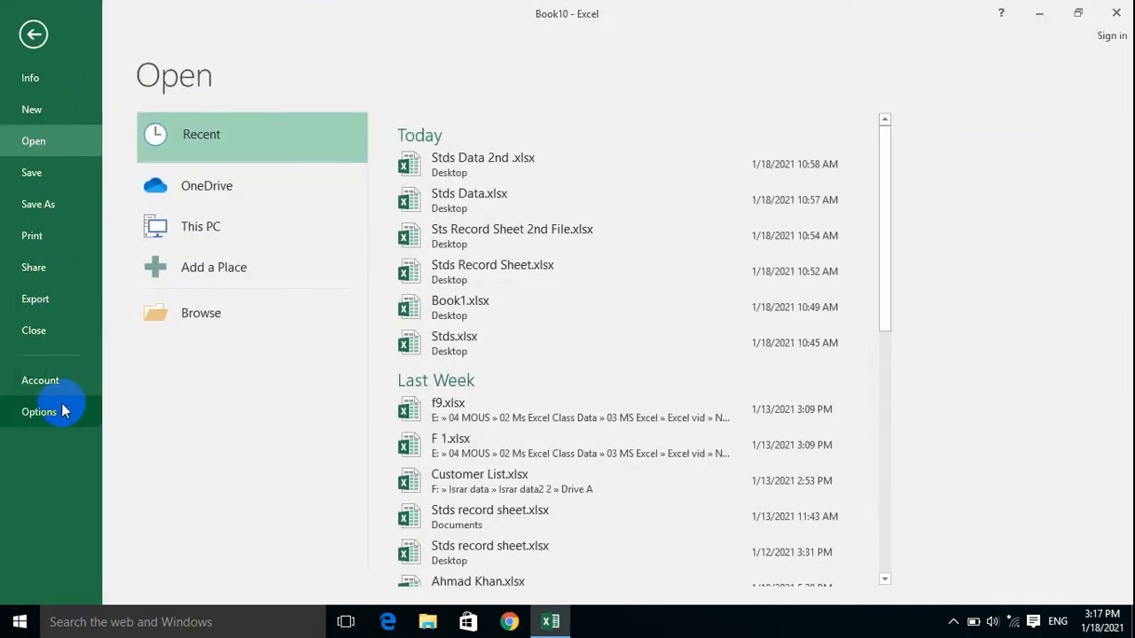
click(62, 407)
key(Escape)
click(23, 36)
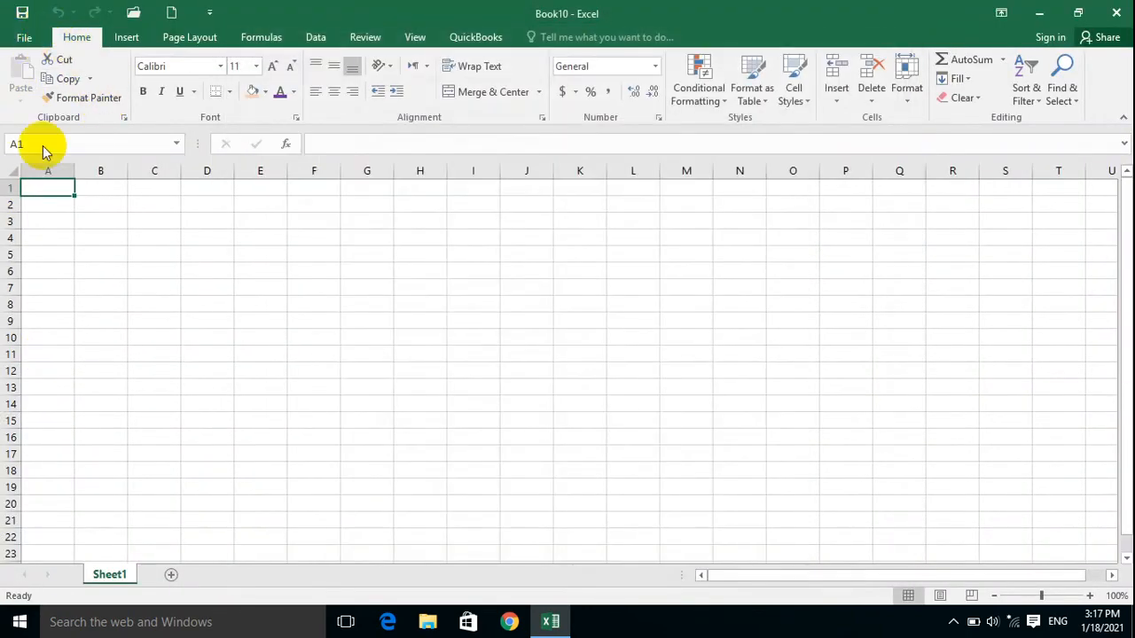
click(40, 379)
click(341, 143)
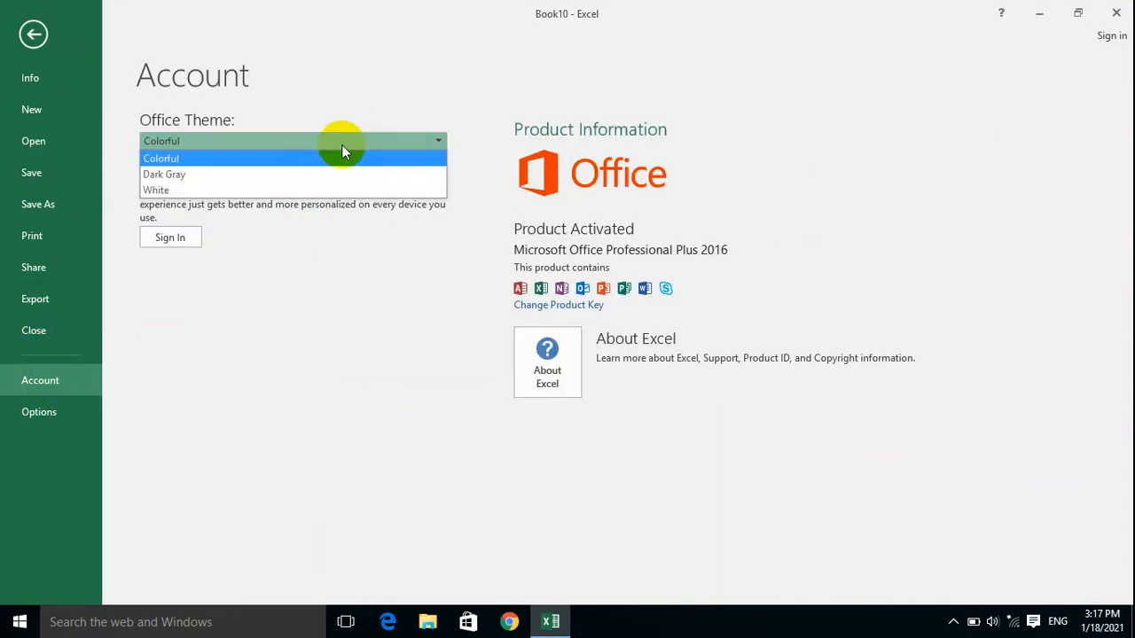
click(232, 173)
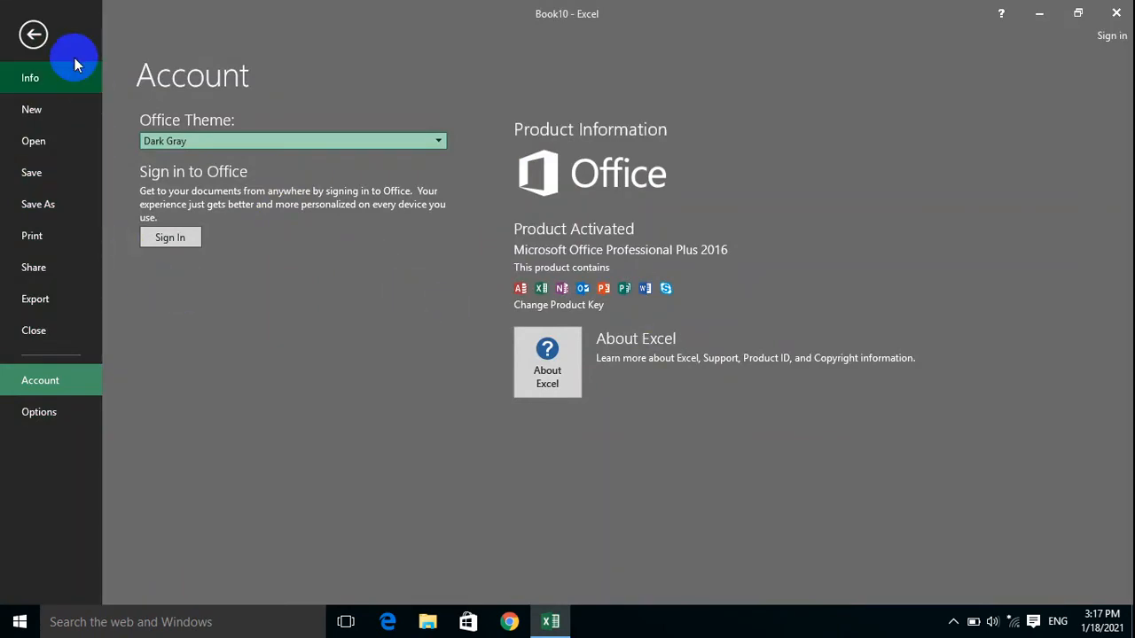
click(33, 34)
Step: Set the Office theme back to White in the account settings and return to the worksheet
click(24, 36)
click(27, 379)
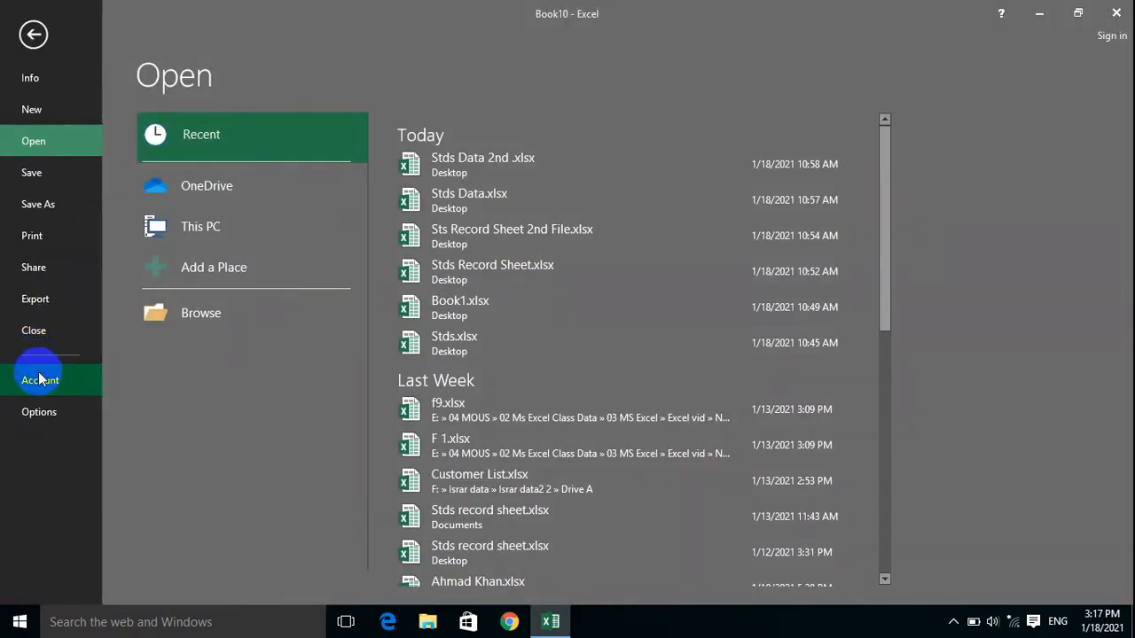
click(278, 141)
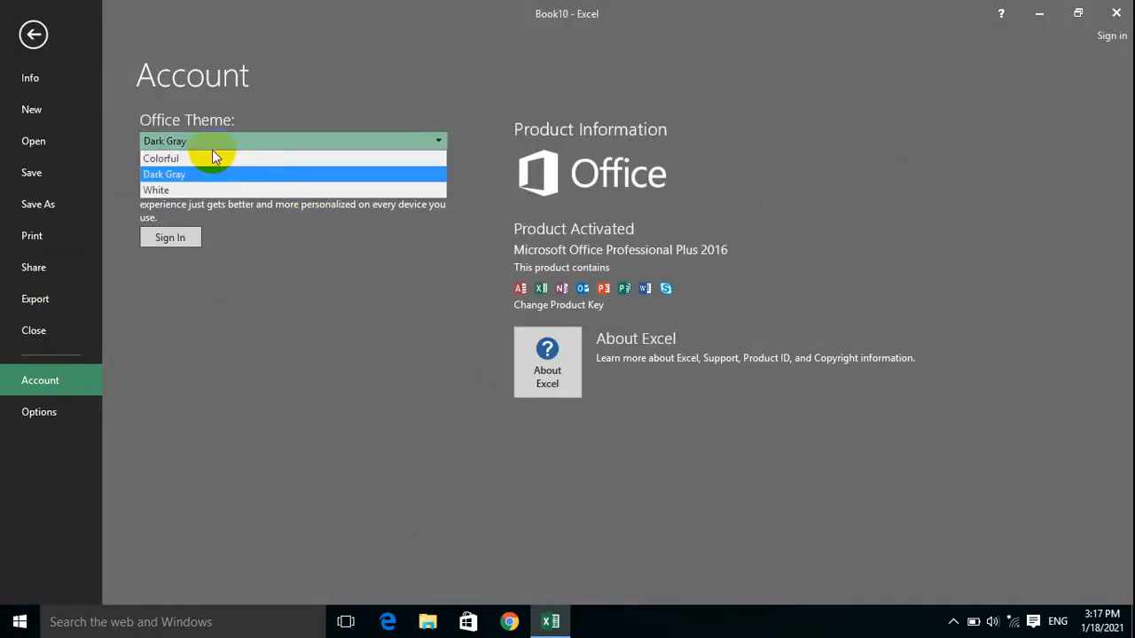
click(170, 190)
click(32, 33)
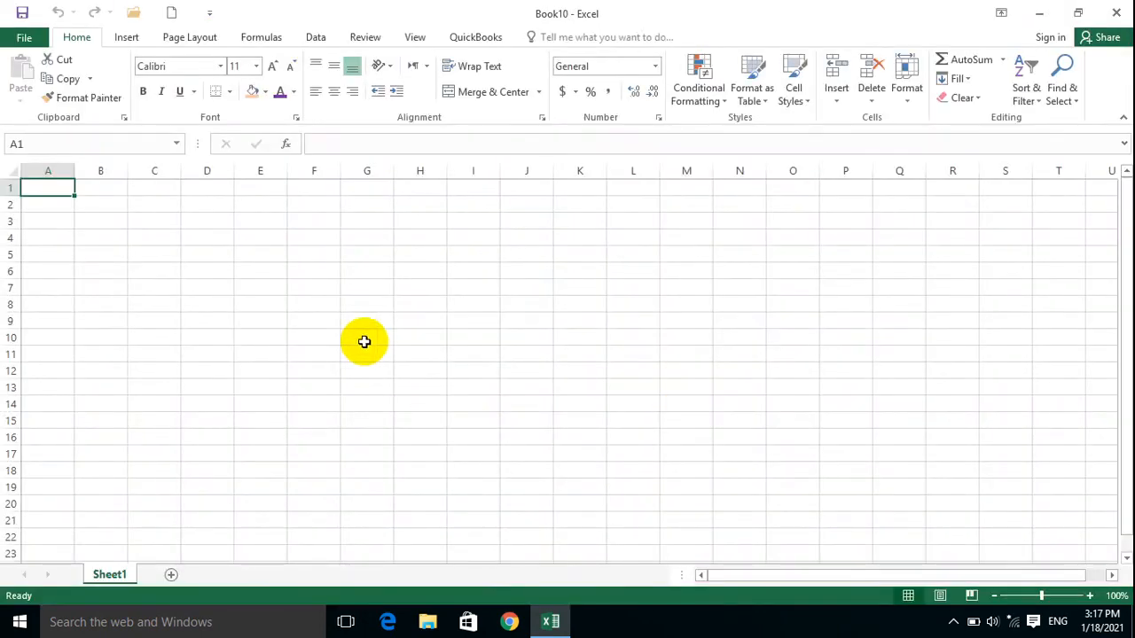
Step: Read the Office product information in the account settings and return to the sheet, selecting cell J6
click(27, 37)
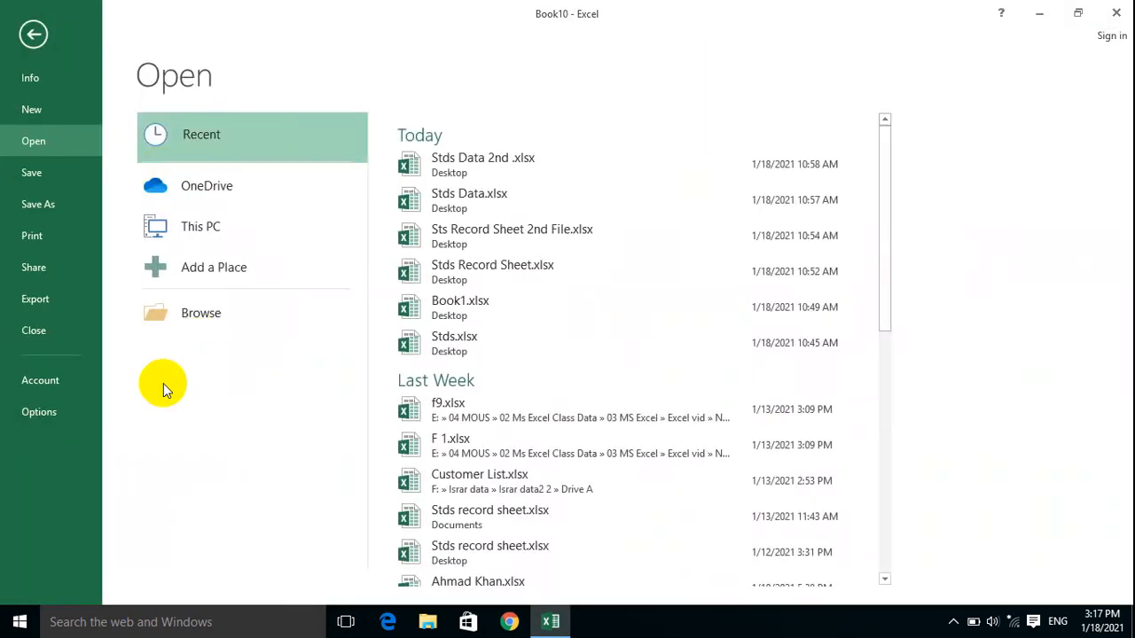
click(78, 384)
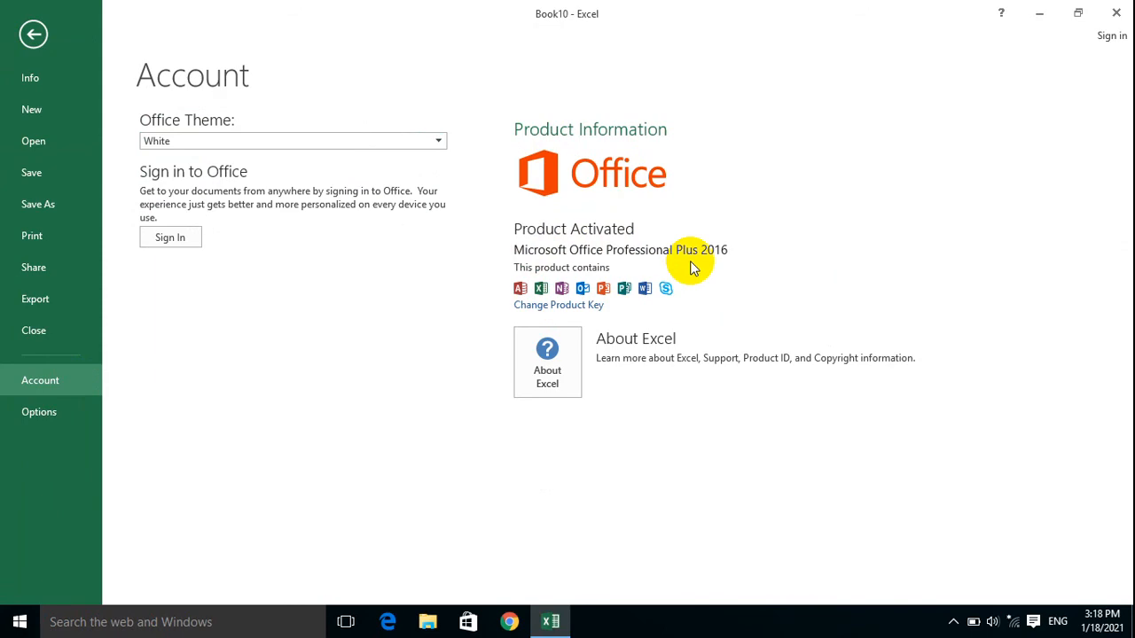
key(Escape)
click(527, 271)
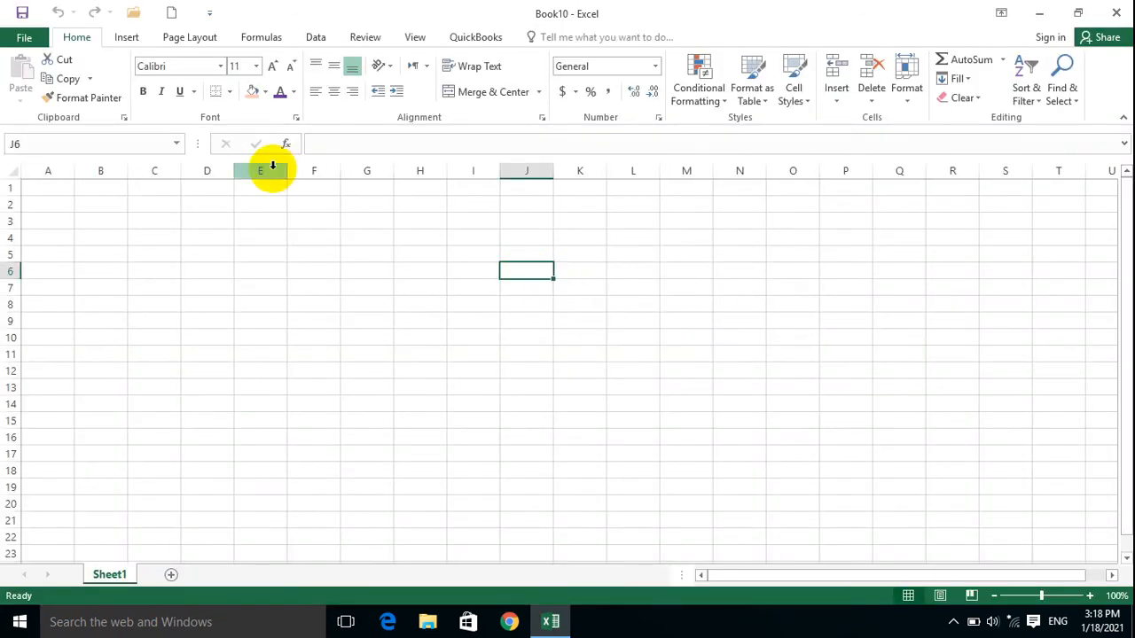
Step: Revisit the account settings, open the Excel options and leave them for the worksheet, selecting cell H5
click(21, 39)
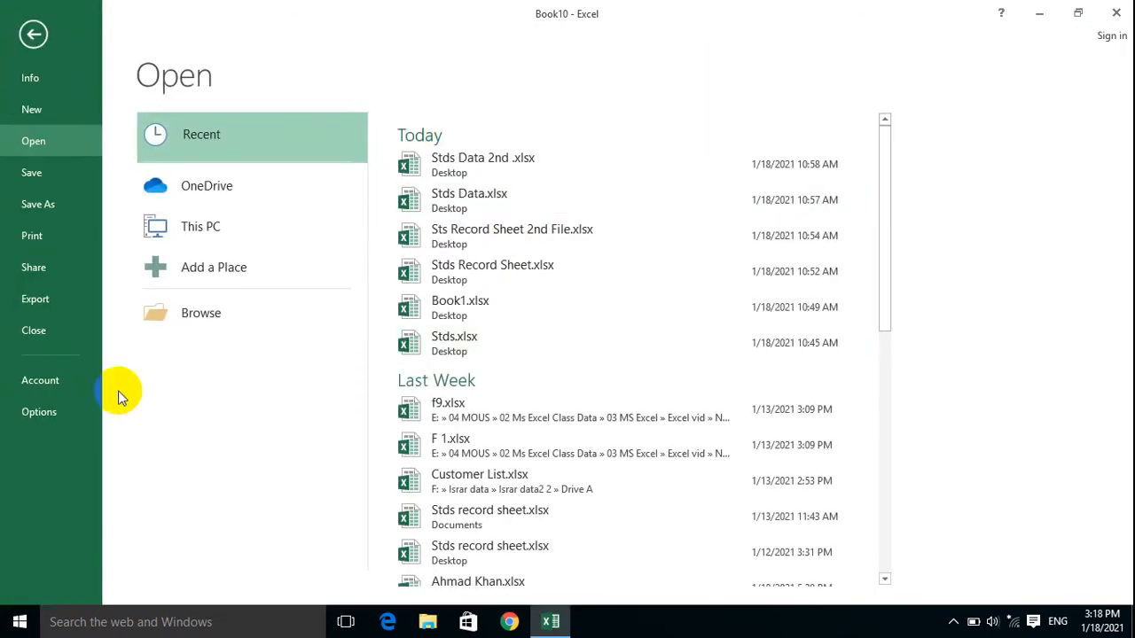
click(49, 380)
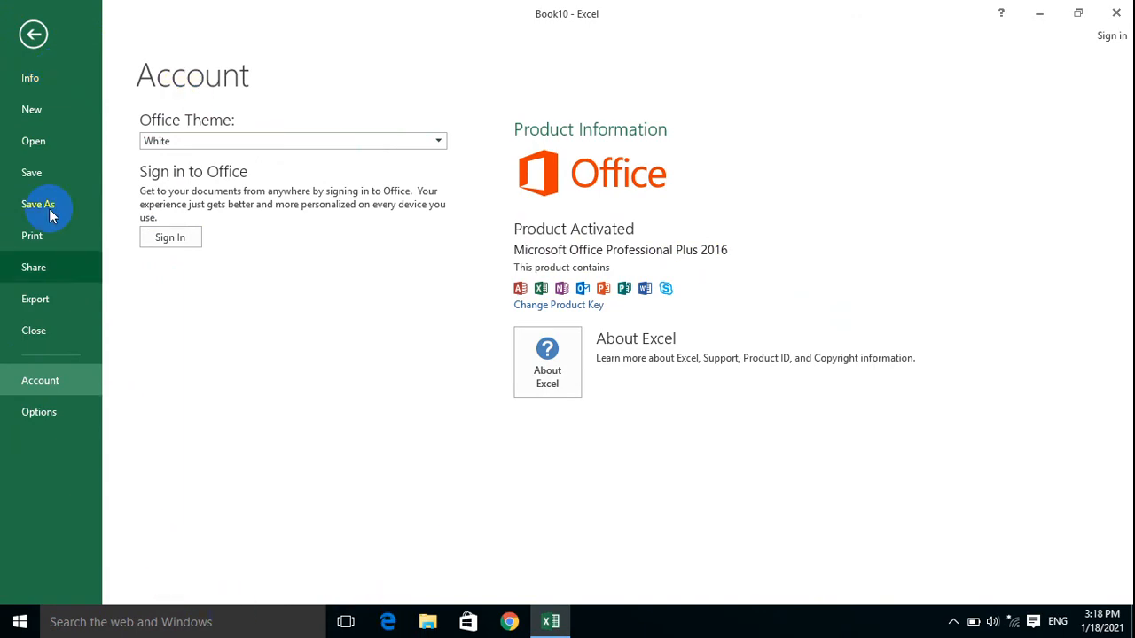
click(40, 417)
key(Escape)
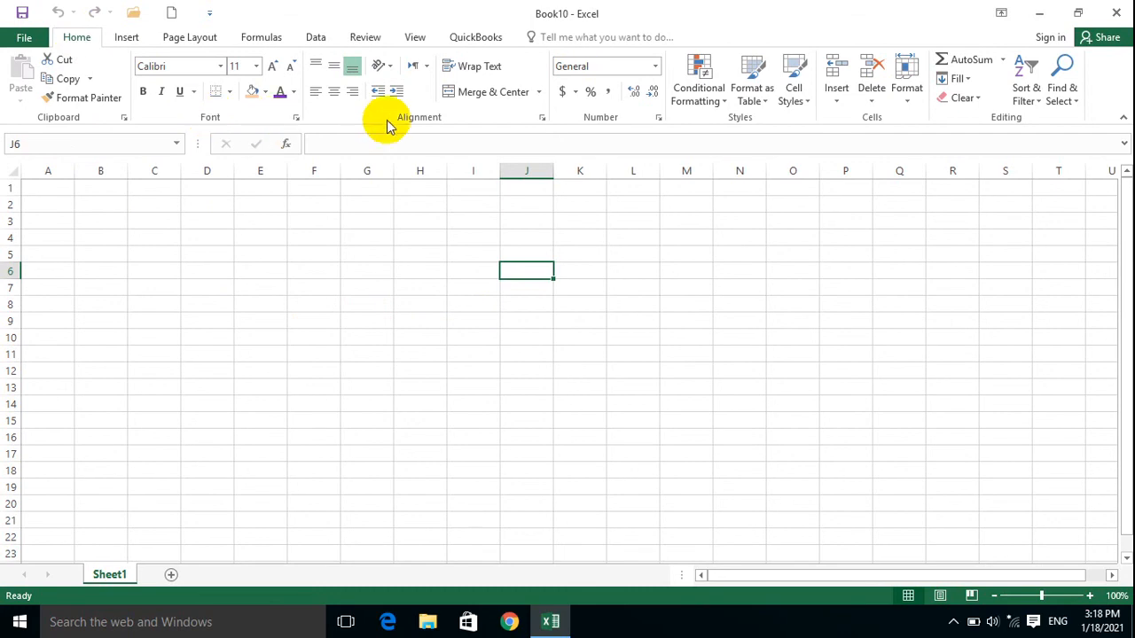
click(431, 253)
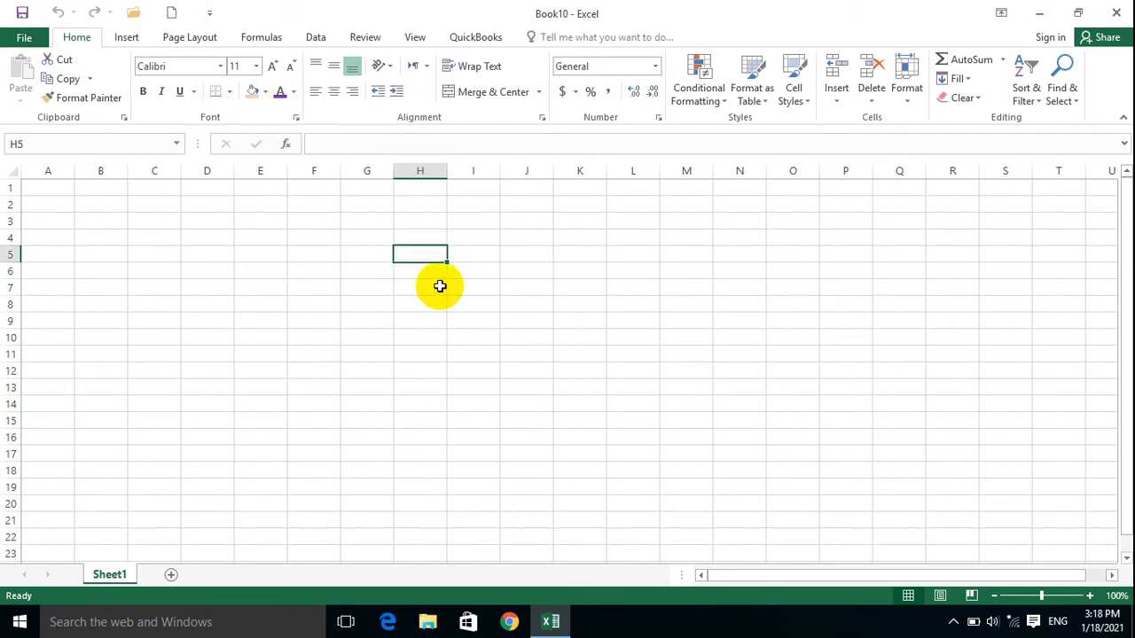